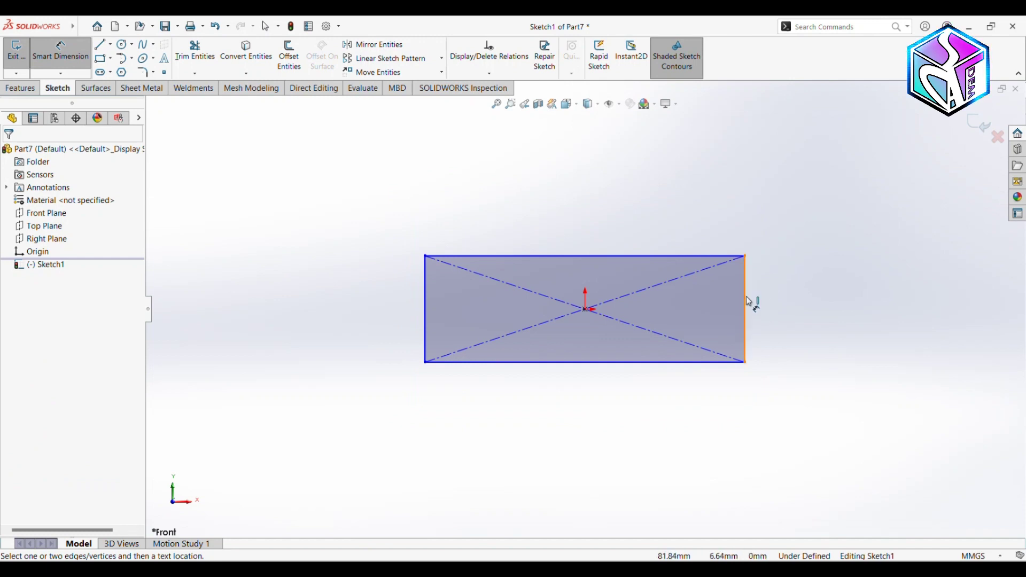
- Dimension the centre rectangle 20 mm high and 80 mm wide
{"action": "left_click", "coordinate": [749, 301]}
{"action": "left_click", "coordinate": [810, 297]}
{"action": "type", "text": "20.00mm"}
{"action": "key", "text": "Return"}
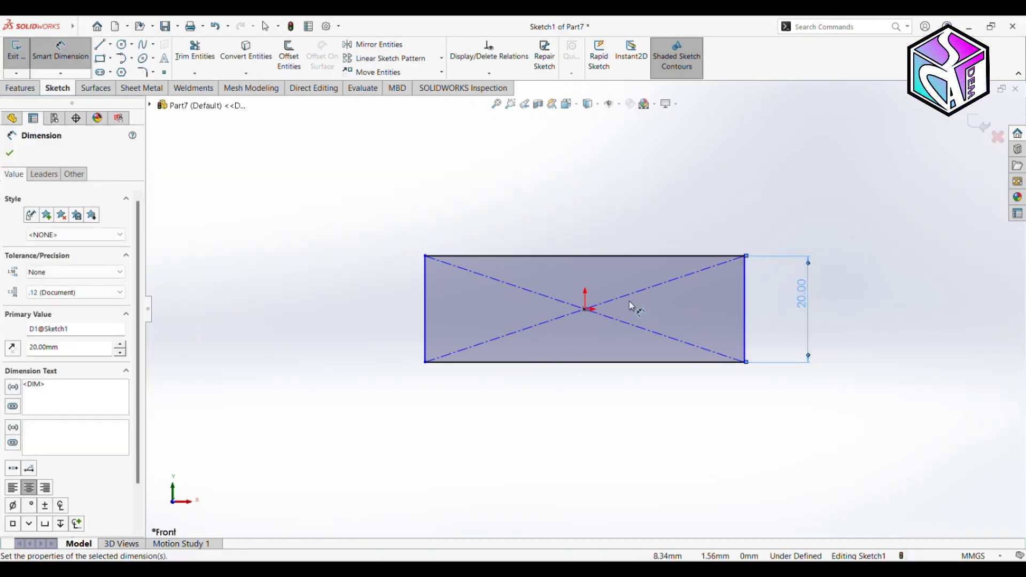
{"action": "left_click", "coordinate": [613, 259]}
{"action": "left_click", "coordinate": [607, 223]}
{"action": "type", "text": "80"}
{"action": "key", "text": "Return"}
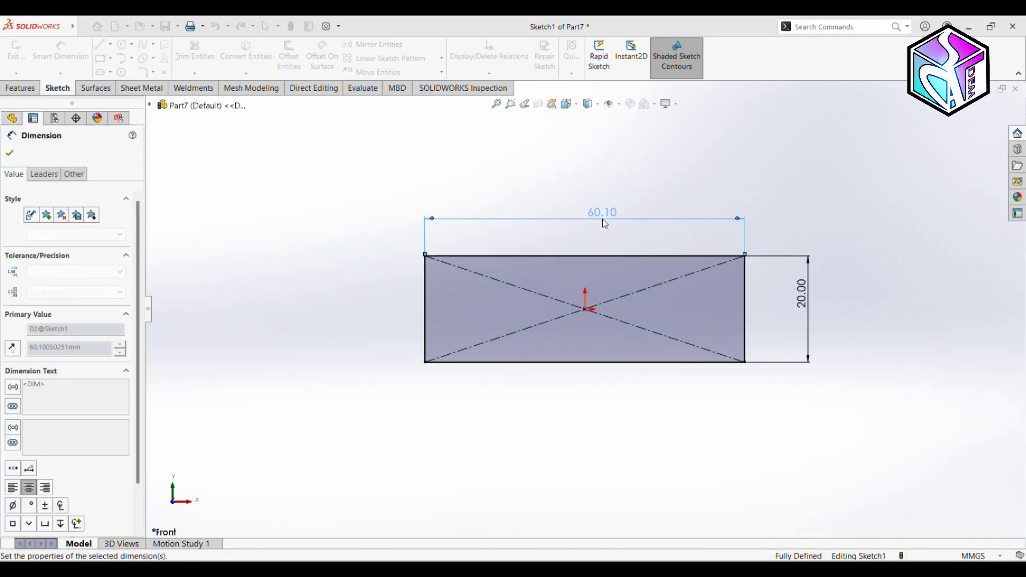
- Extrude the 80 × 20 mm rectangle as a blind boss 40 mm deep
{"action": "left_click", "coordinate": [20, 88]}
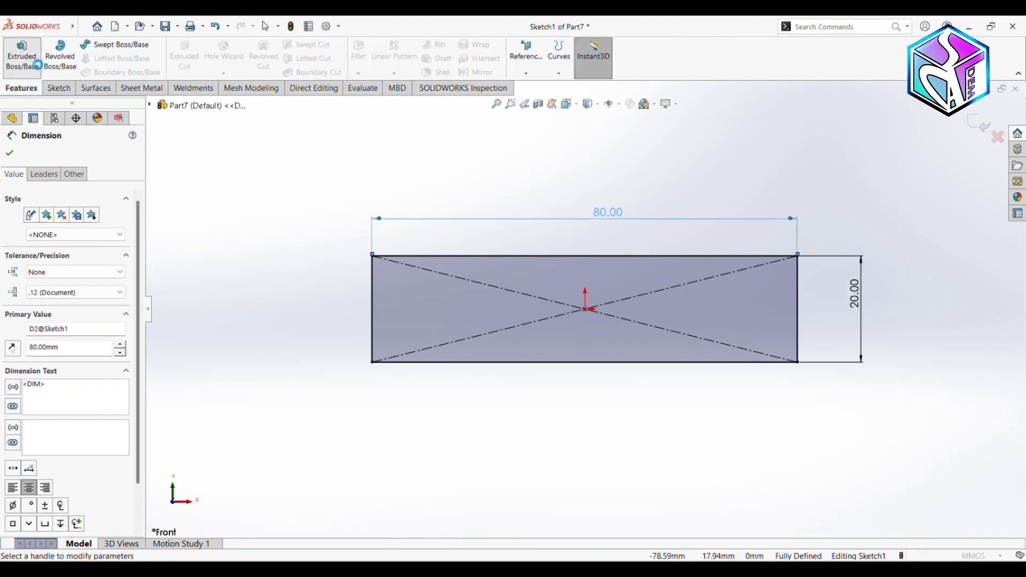
{"action": "left_click", "coordinate": [22, 56]}
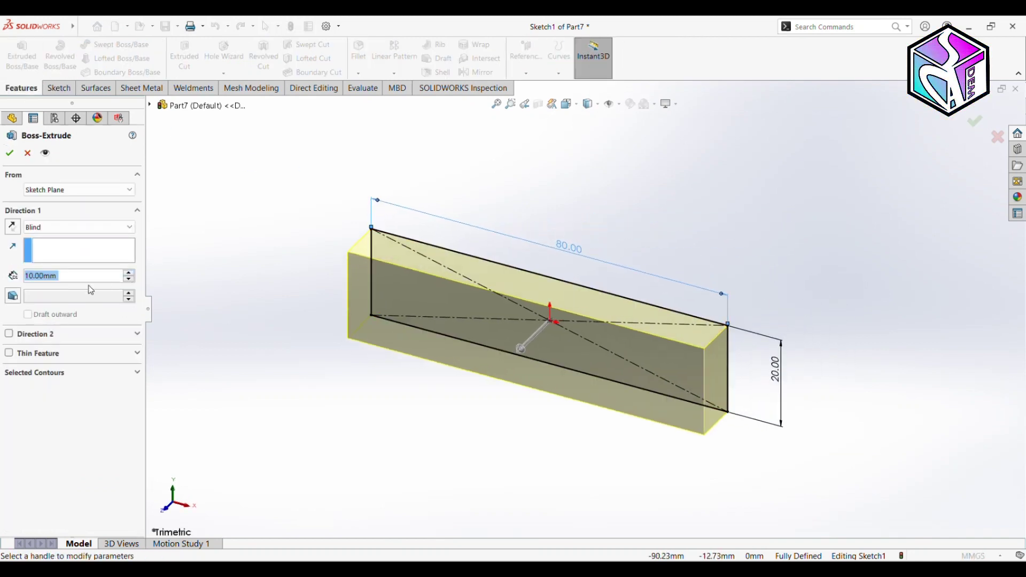
{"action": "type", "text": "40"}
{"action": "key", "text": "Return"}
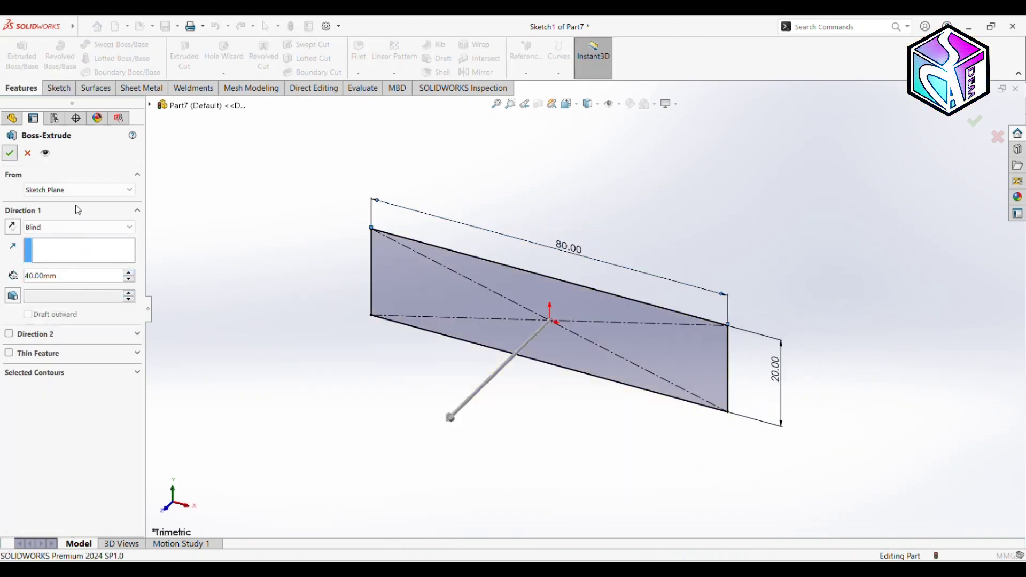
{"action": "left_click", "coordinate": [9, 153]}
- On the block's 40 × 20 mm end face, sketch a full-height corner rectangle starting from the upper corner on the origin side
{"action": "left_click", "coordinate": [319, 407]}
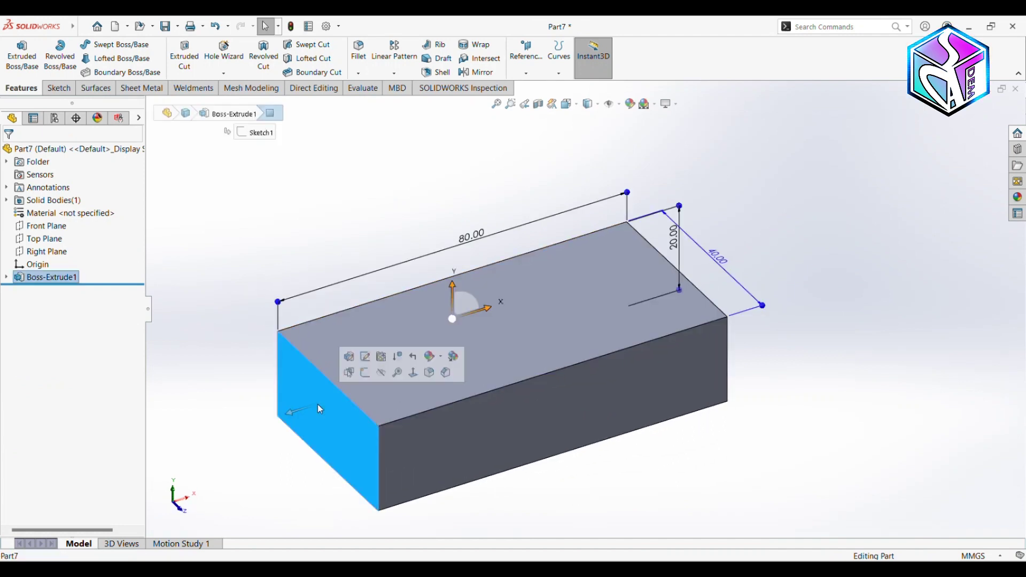
{"action": "key", "text": "ctrl+8"}
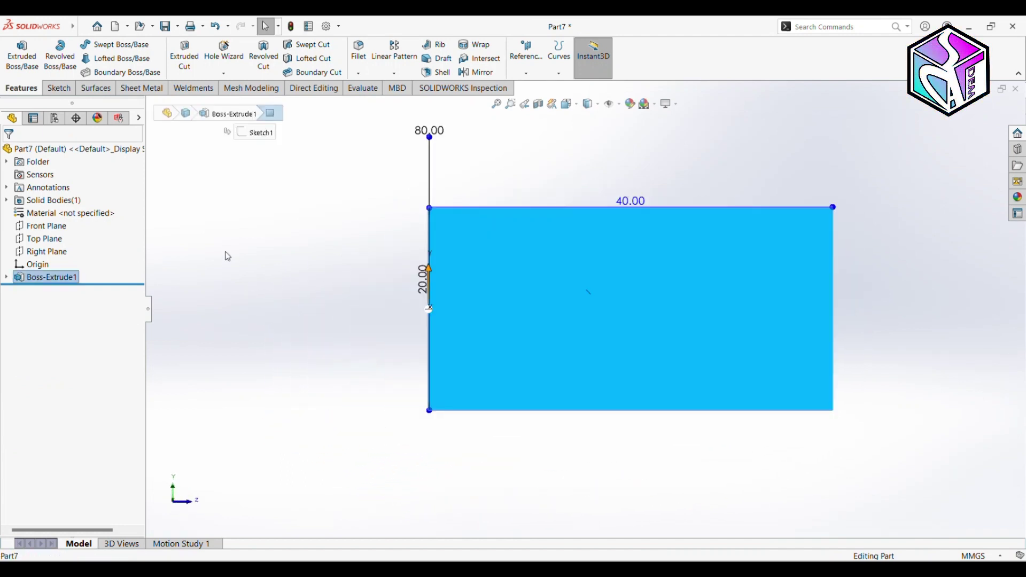
{"action": "left_click", "coordinate": [58, 88]}
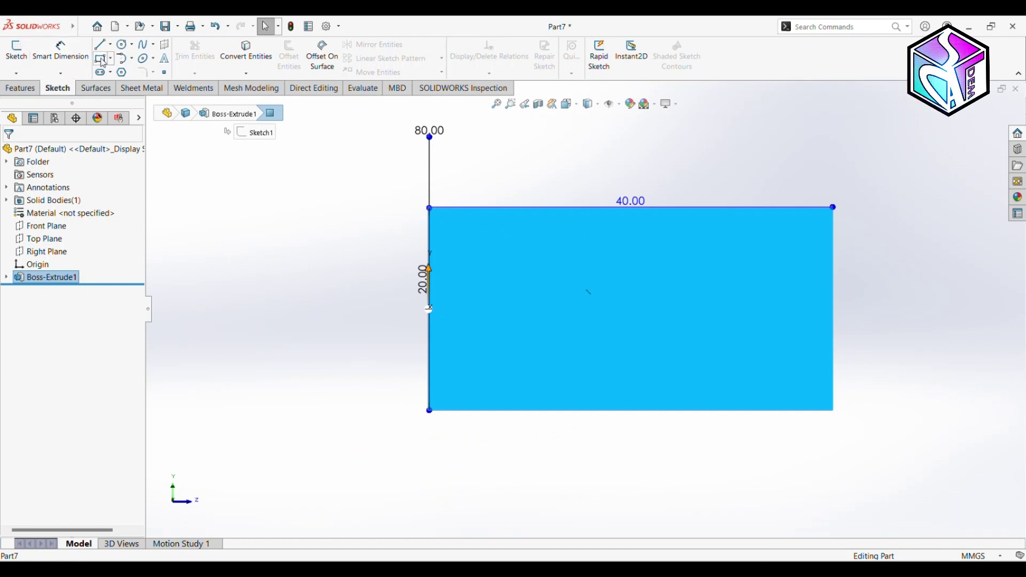
{"action": "left_click", "coordinate": [104, 59]}
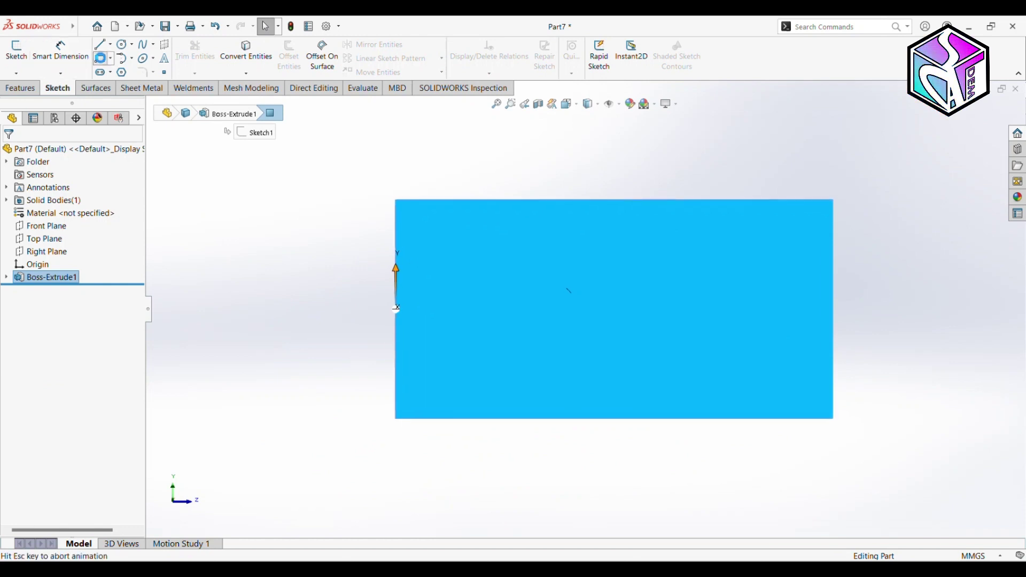
{"action": "left_click", "coordinate": [388, 198]}
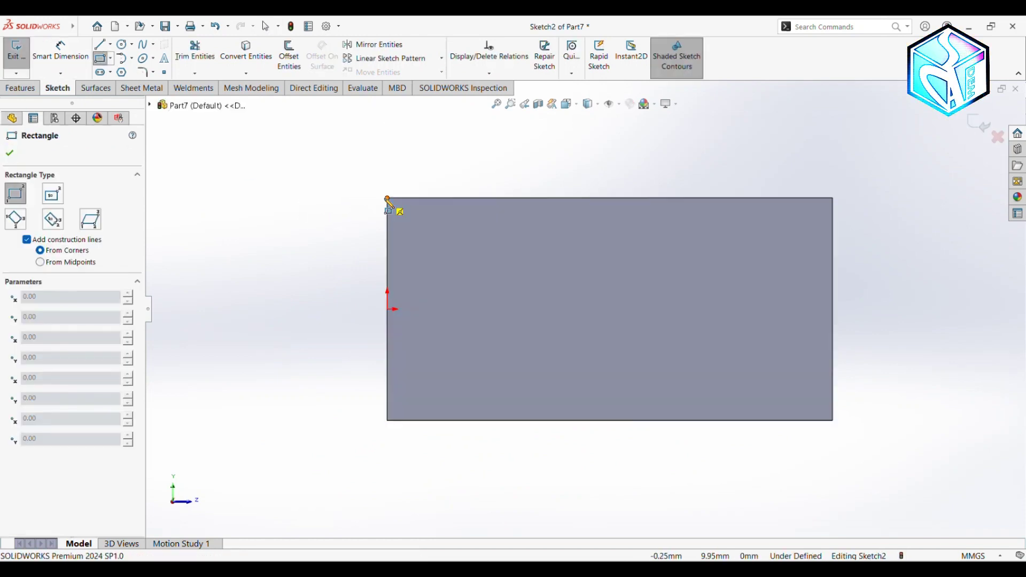
{"action": "left_click", "coordinate": [599, 421]}
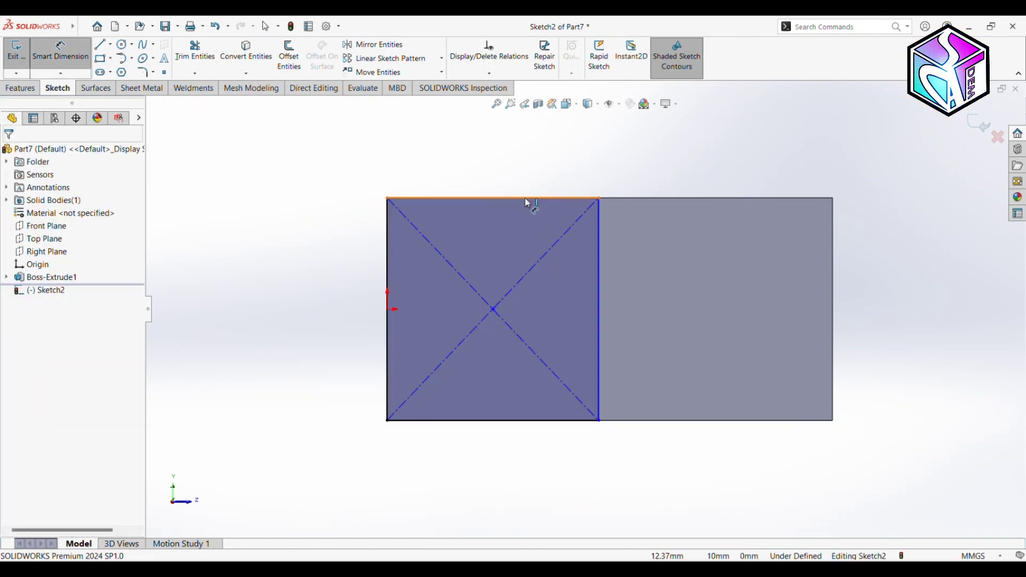
- Set the width of the end-face rectangle to 20 mm
{"action": "left_click", "coordinate": [527, 199]}
{"action": "left_click", "coordinate": [513, 165]}
{"action": "type", "text": "20"}
{"action": "key", "text": "Return"}
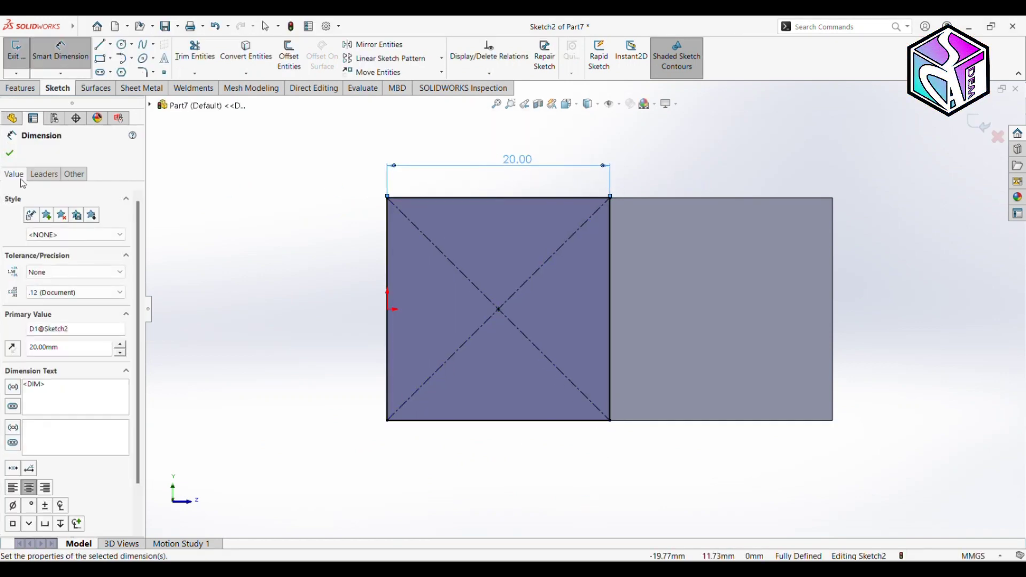
{"action": "left_click", "coordinate": [9, 154]}
- Extrude the end-face square 40 mm outward as a separate body, with Merge result off
{"action": "left_click", "coordinate": [20, 87]}
{"action": "left_click", "coordinate": [22, 57]}
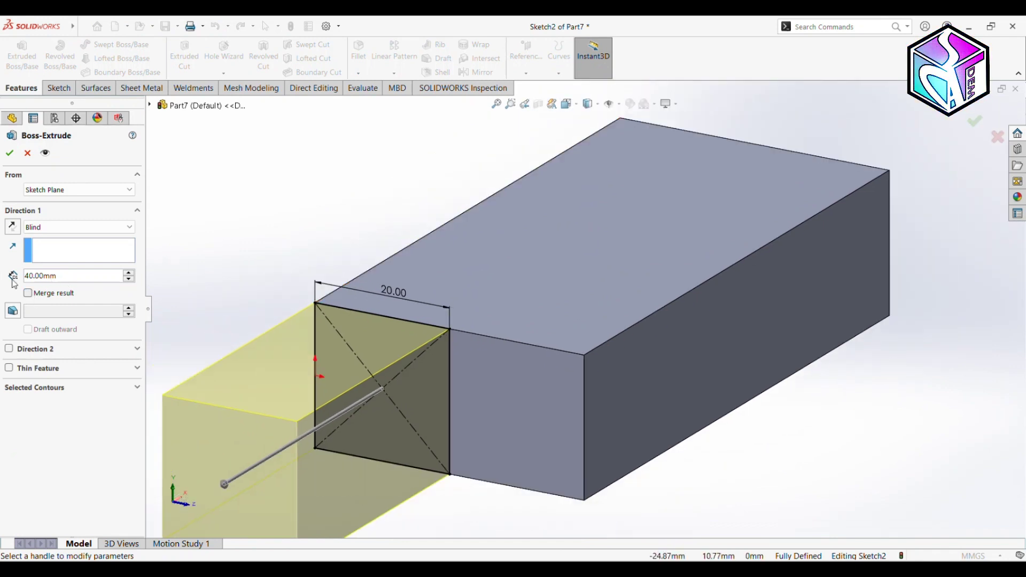
{"action": "left_click", "coordinate": [9, 154]}
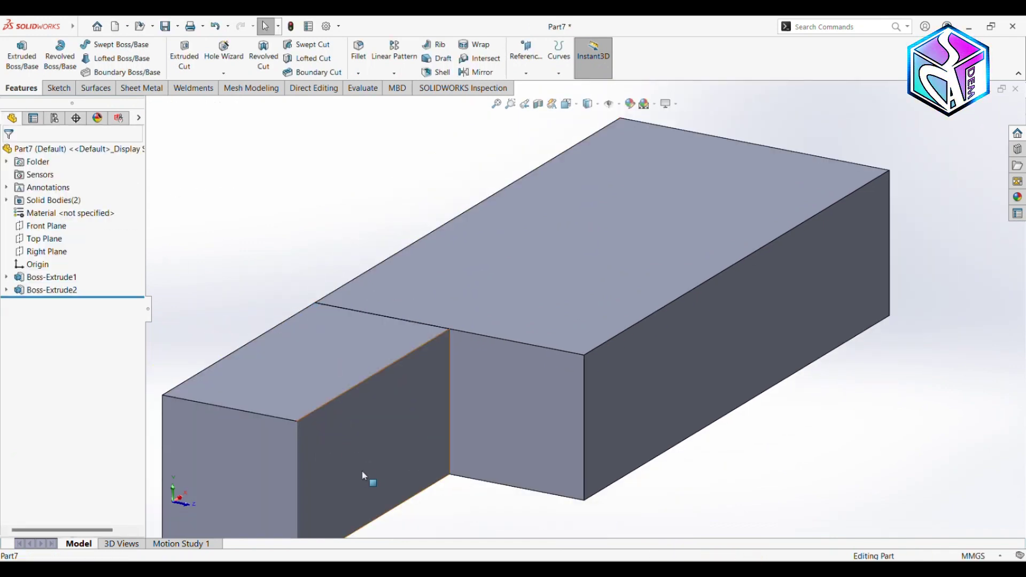
- On the inner side face of the new arm, sketch a full-height rectangle about 19 mm wide at the arm's free end
{"action": "left_click", "coordinate": [365, 475]}
{"action": "key", "text": "ctrl+8"}
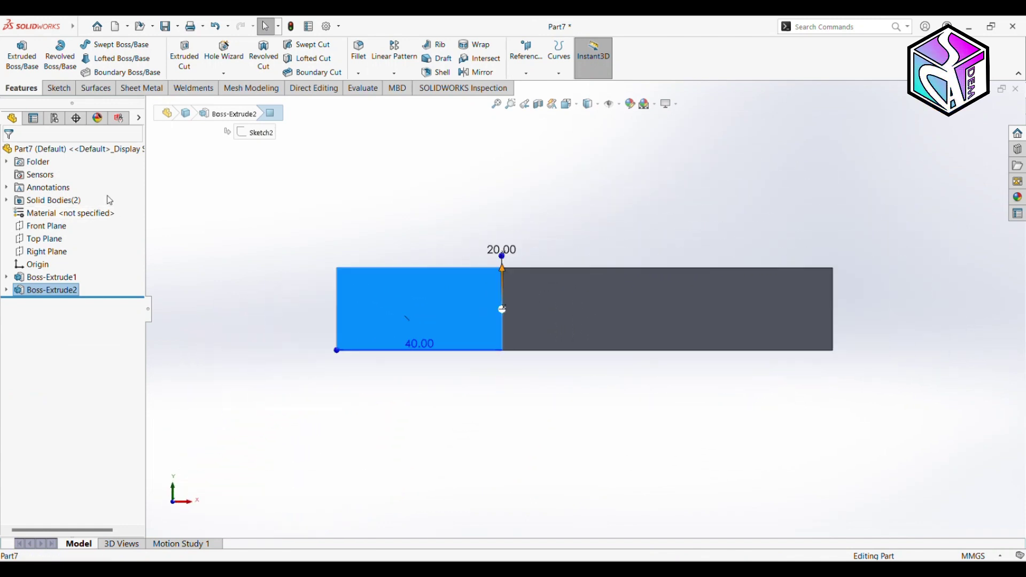
{"action": "left_click", "coordinate": [68, 91]}
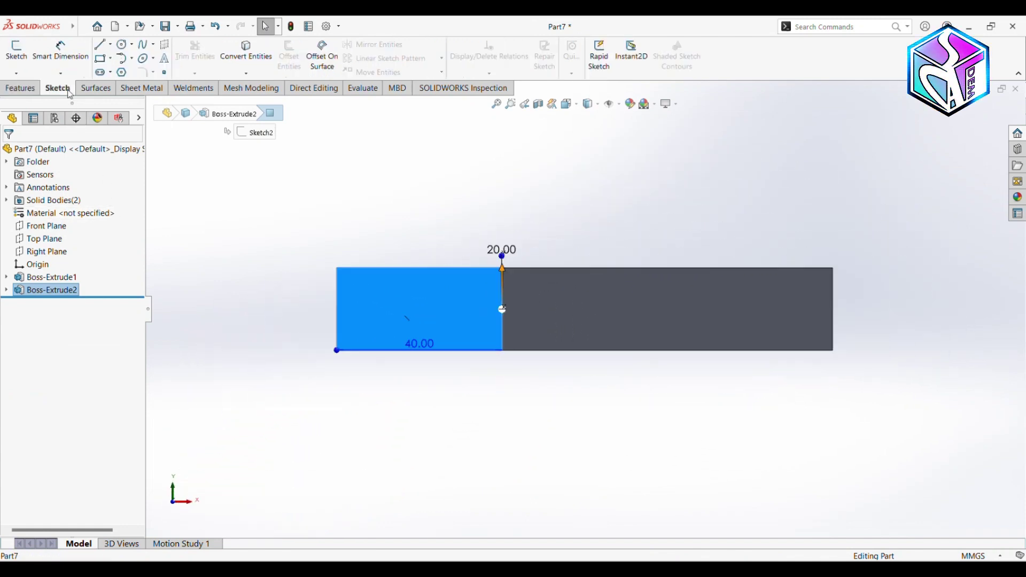
{"action": "left_click", "coordinate": [100, 60]}
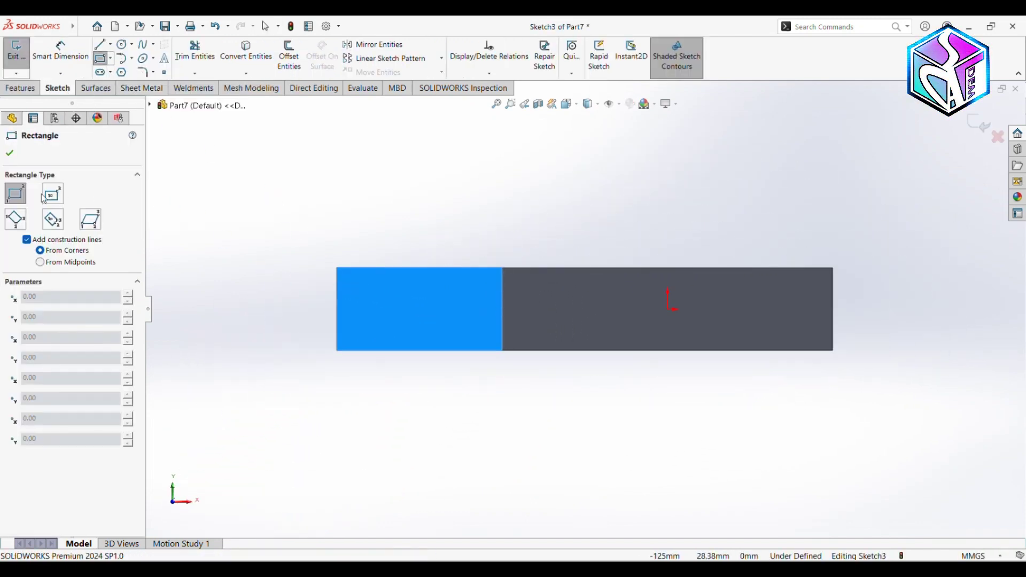
{"action": "left_click", "coordinate": [337, 268]}
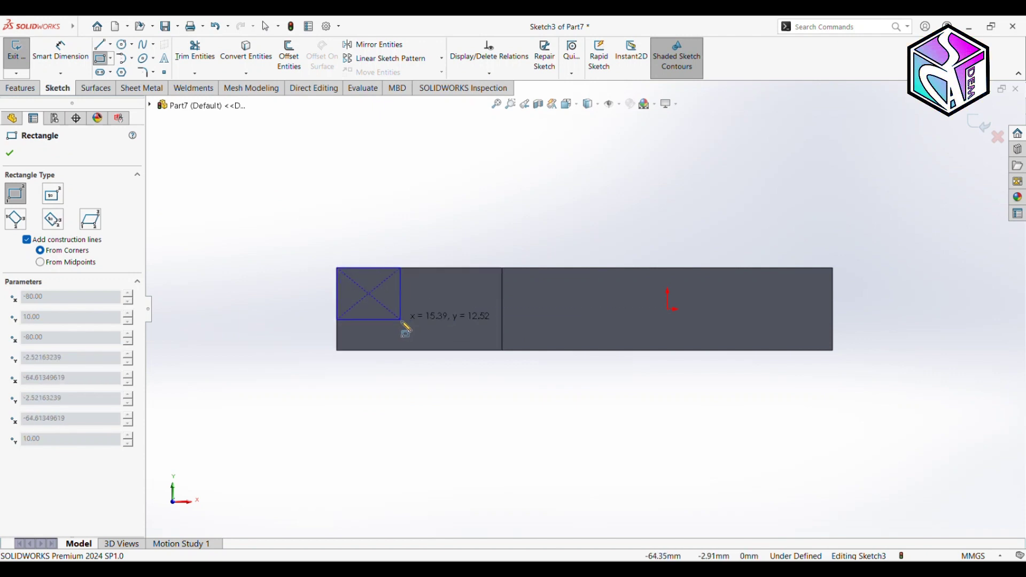
{"action": "left_click", "coordinate": [416, 351]}
{"action": "right_click_drag", "start_coordinate": [418, 396], "coordinate": [412, 342]}
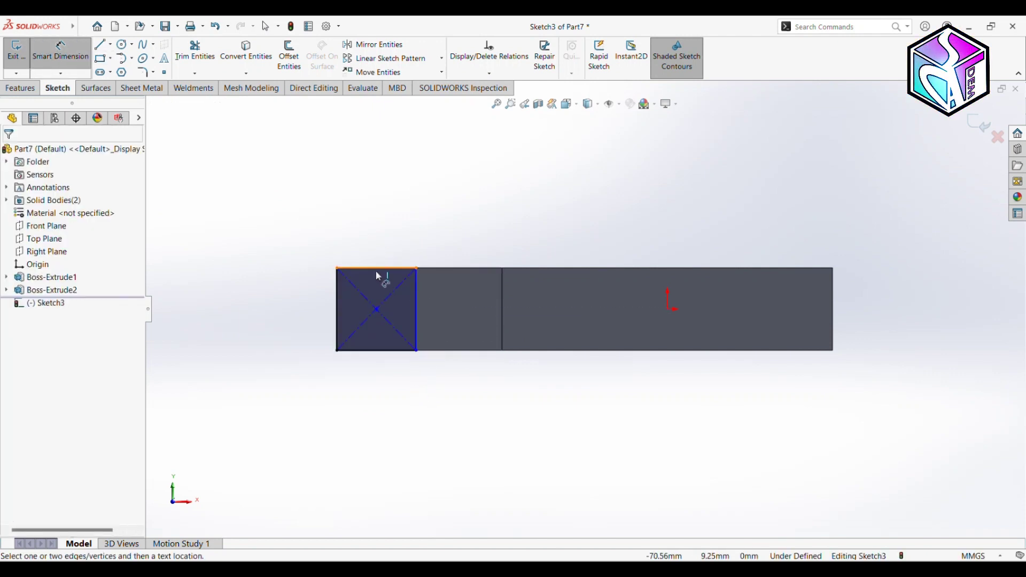
- Set the width of the rectangle on the arm's side face to 20 mm
{"action": "left_click", "coordinate": [378, 268]}
{"action": "left_click", "coordinate": [381, 217]}
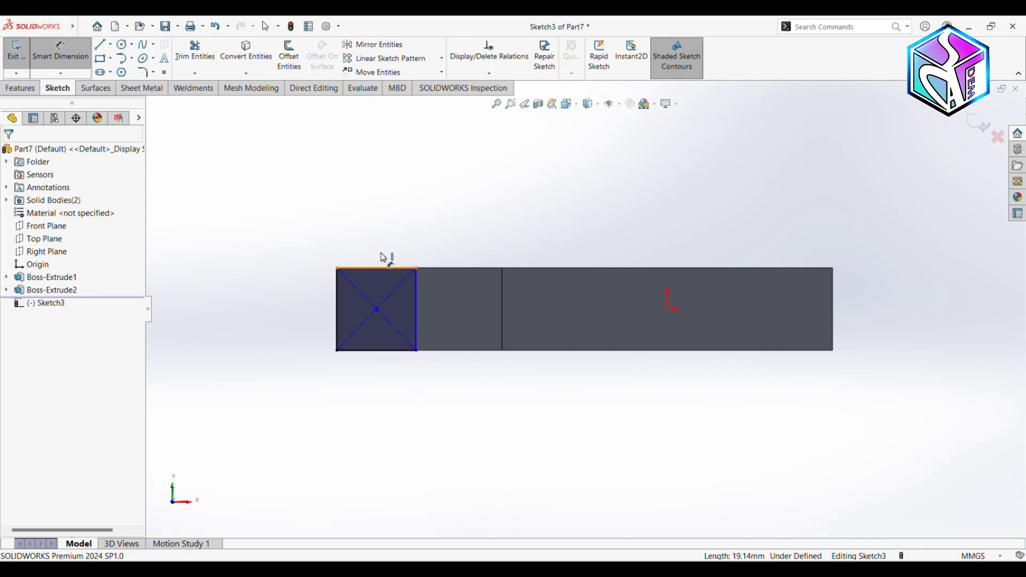
{"action": "left_click", "coordinate": [384, 257]}
{"action": "left_click", "coordinate": [385, 230]}
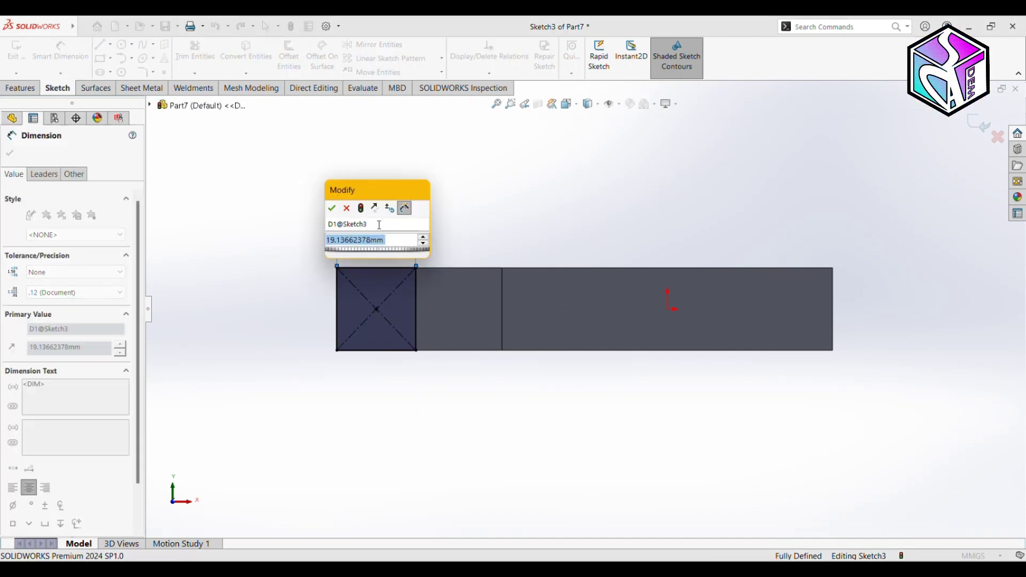
{"action": "type", "text": "20"}
{"action": "key", "text": "Return"}
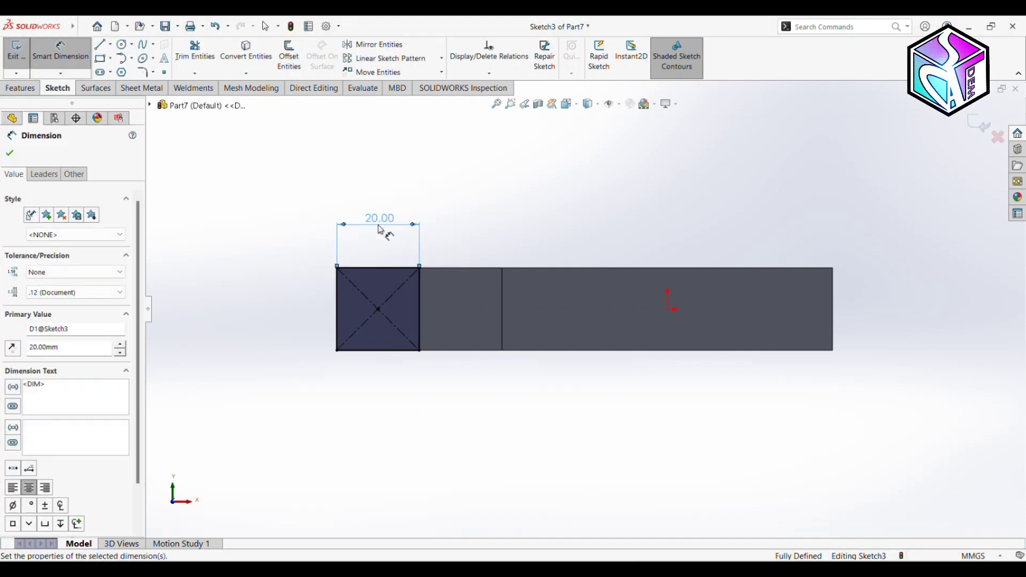
- Extrude the square at the arm's free end 70 mm to form an L-shaped arm beside the block
{"action": "left_click", "coordinate": [24, 89]}
{"action": "left_click", "coordinate": [23, 57]}
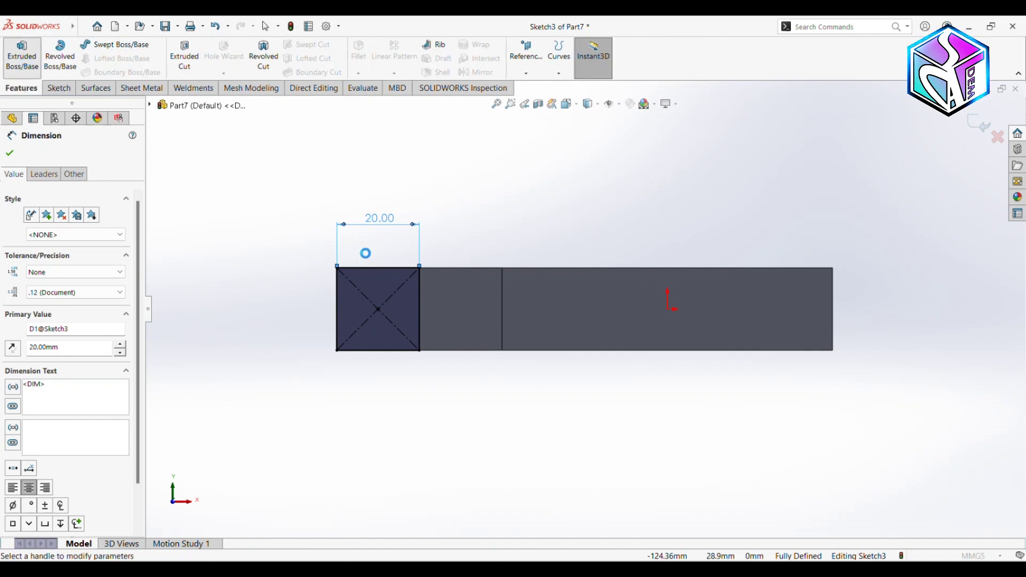
{"action": "type", "text": "70"}
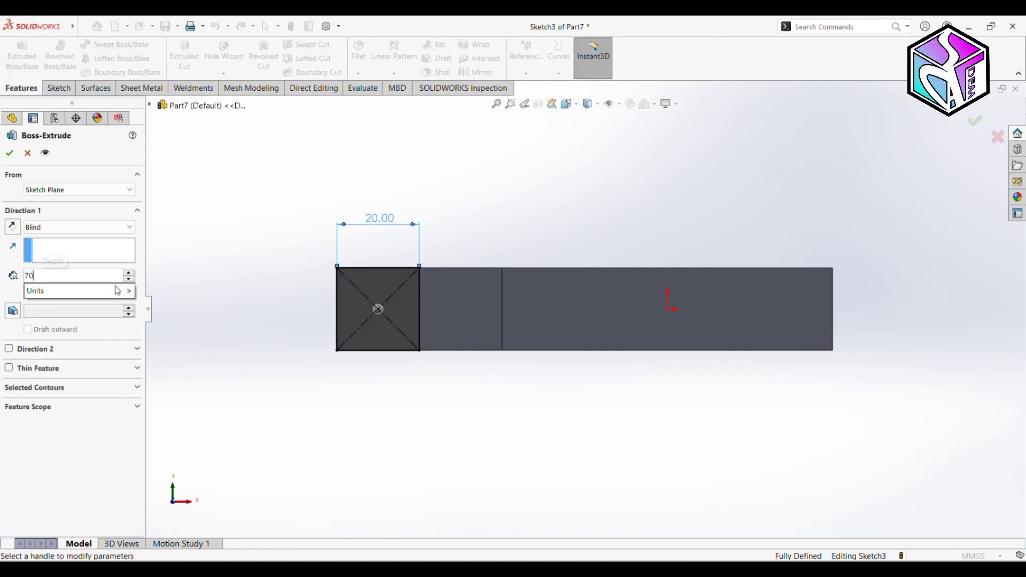
{"action": "key", "text": "Return"}
{"action": "left_click", "coordinate": [10, 156]}
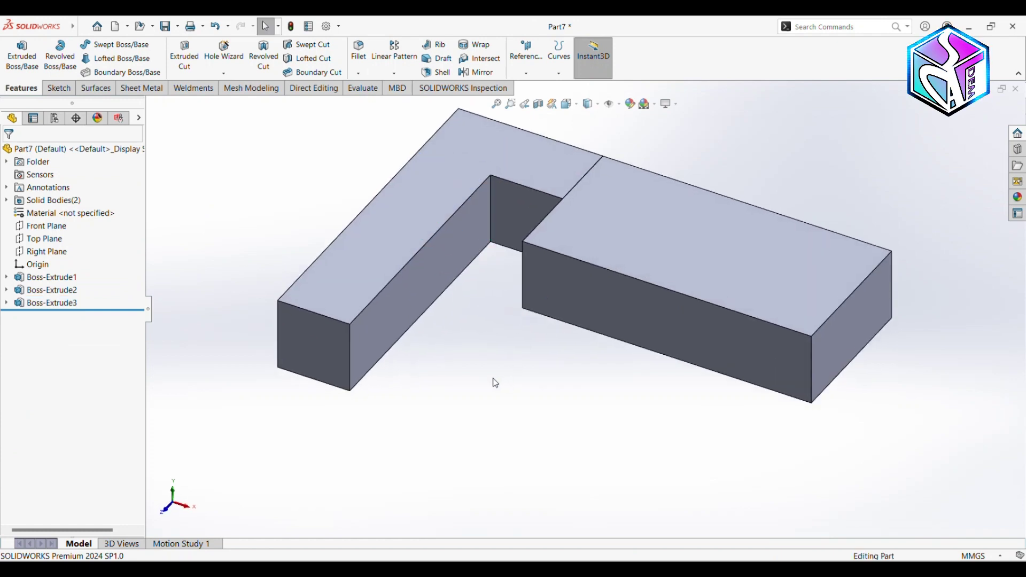
{"action": "middle_click_drag", "start_coordinate": [495, 383], "coordinate": [527, 440]}
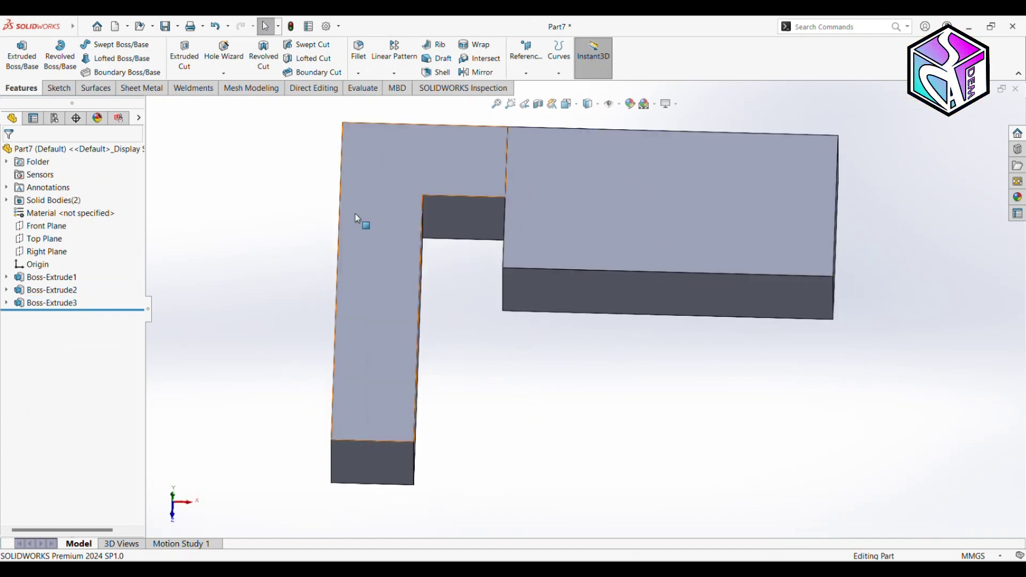
{"action": "left_click", "coordinate": [559, 216]}
{"action": "left_click", "coordinate": [387, 207]}
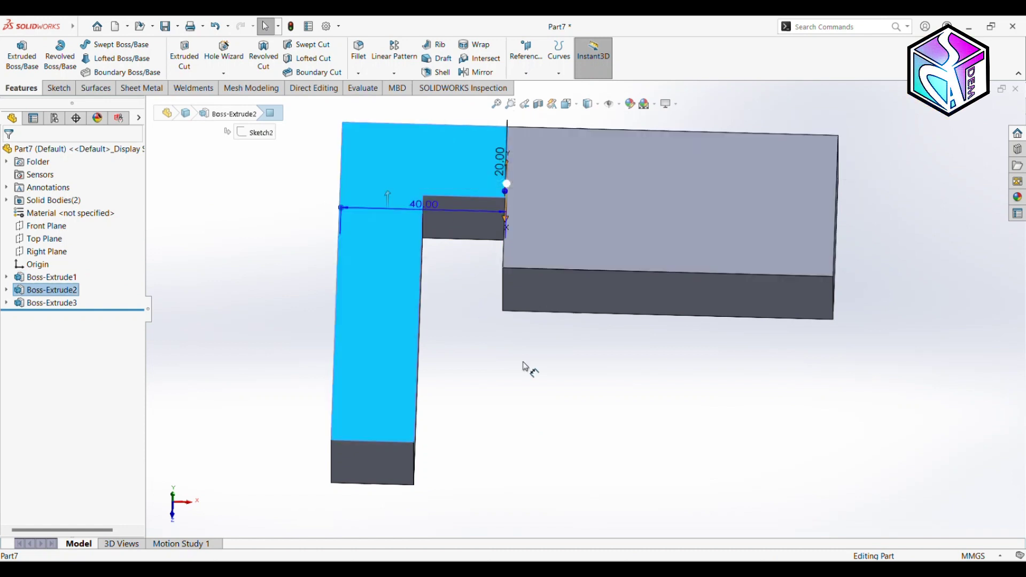
{"action": "left_click", "coordinate": [524, 368]}
- Start a sketch on the end face of the 70 mm leg and draw a 20 mm square over it from corner to corner
{"action": "middle_click_drag", "start_coordinate": [511, 404], "coordinate": [499, 322]}
{"action": "left_click", "coordinate": [378, 393]}
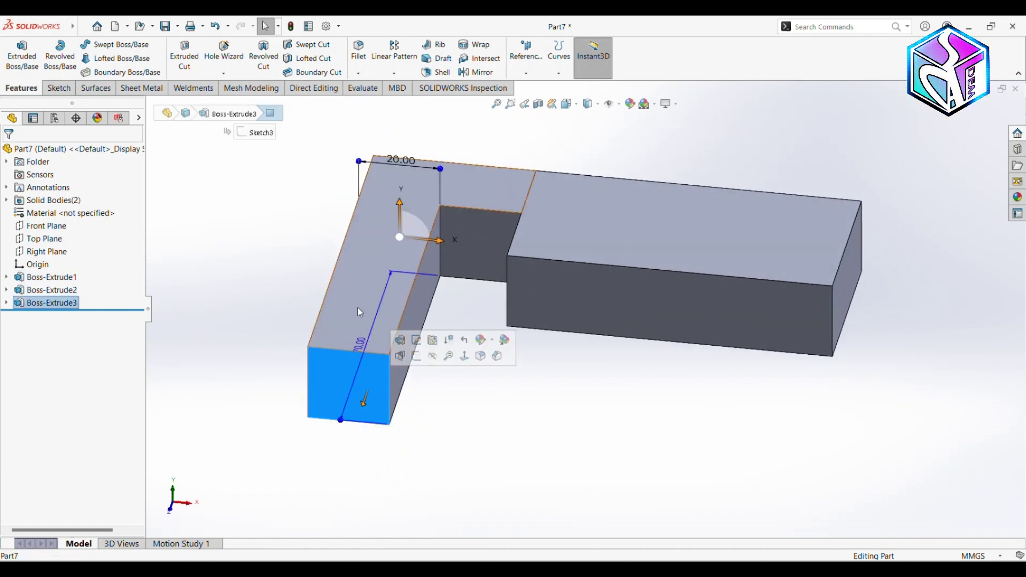
{"action": "left_click", "coordinate": [61, 86]}
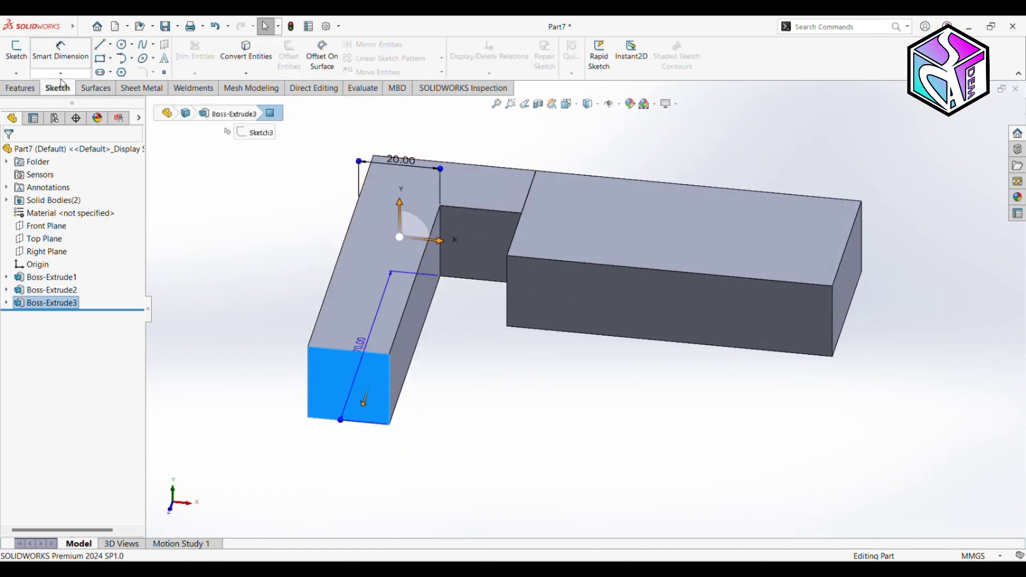
{"action": "left_click", "coordinate": [16, 51]}
{"action": "left_click", "coordinate": [100, 58]}
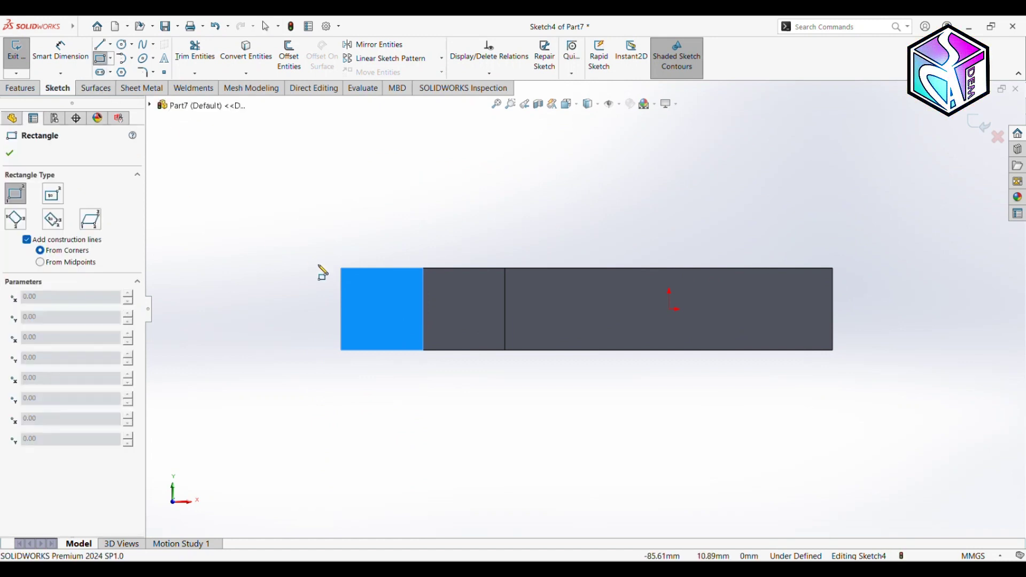
{"action": "left_click", "coordinate": [342, 269]}
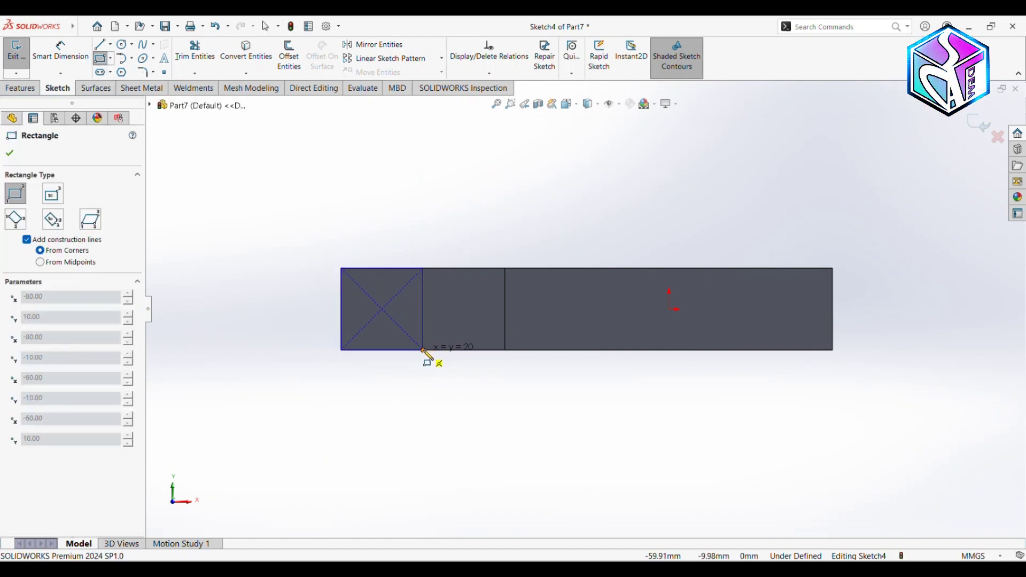
{"action": "left_click", "coordinate": [423, 350]}
{"action": "key", "text": "Escape"}
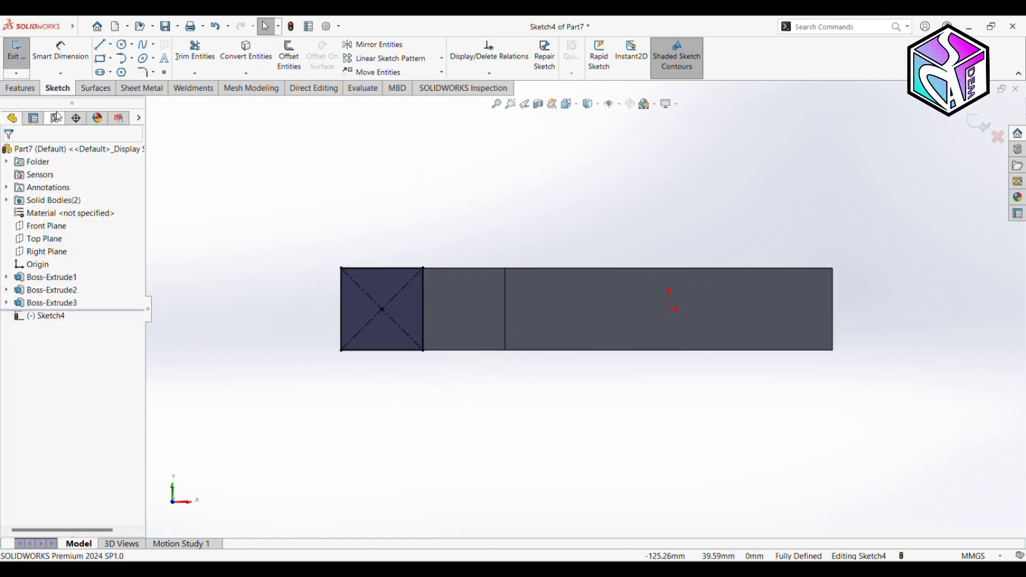
- Close the square's sketch and create a reference plane offset 15 mm outward from the end face of the 70 mm leg
{"action": "left_click", "coordinate": [20, 89]}
{"action": "left_click", "coordinate": [529, 73]}
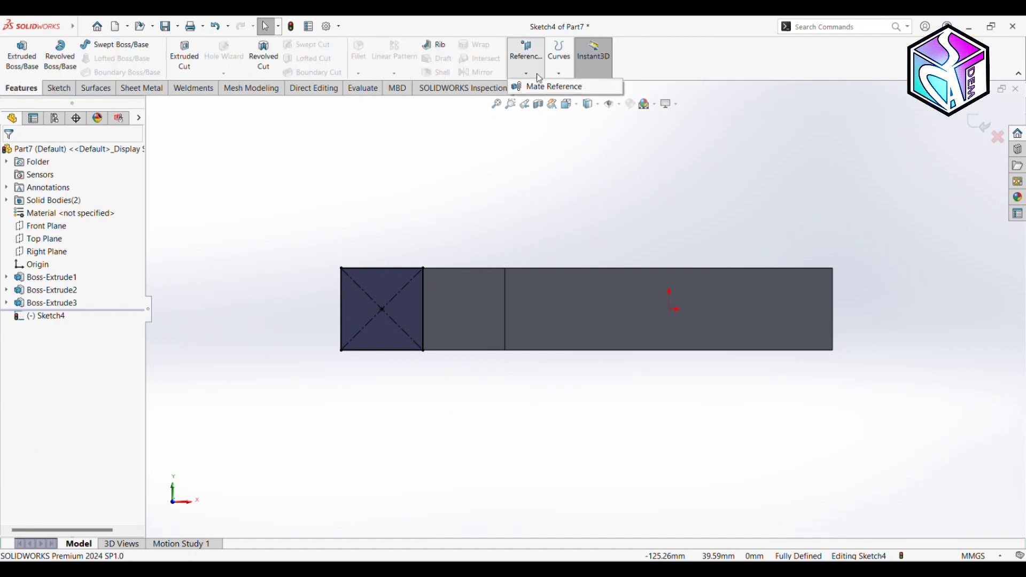
{"action": "left_click", "coordinate": [506, 183]}
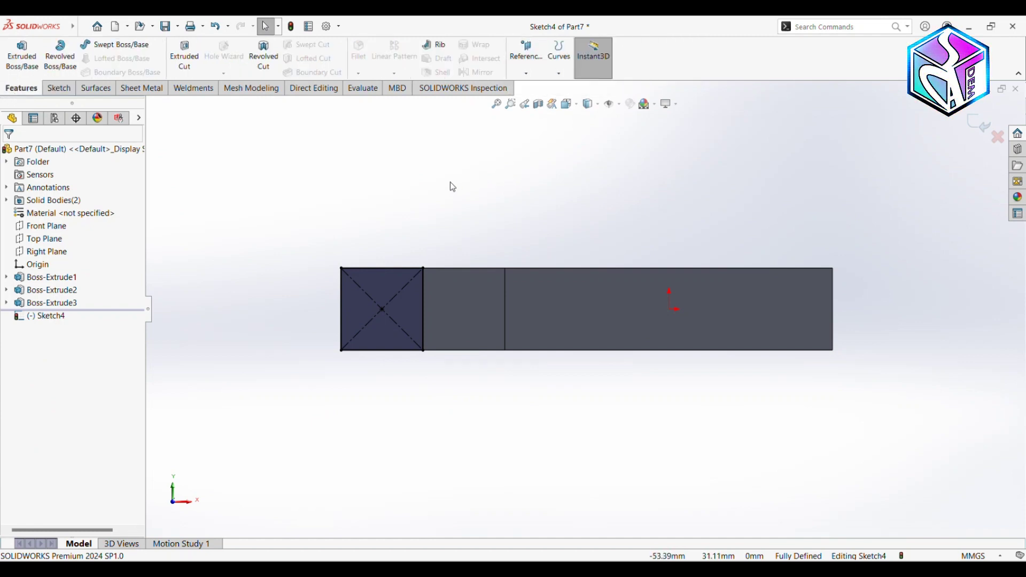
{"action": "left_click", "coordinate": [976, 125]}
{"action": "left_click", "coordinate": [539, 57]}
{"action": "left_click", "coordinate": [534, 85]}
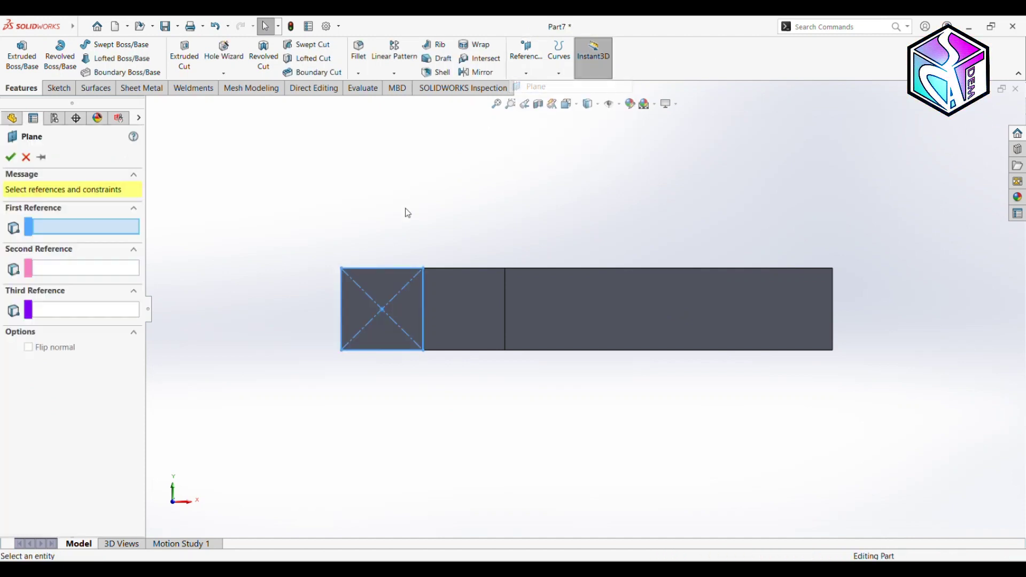
{"action": "left_click", "coordinate": [383, 279]}
{"action": "key", "text": "ctrl+7"}
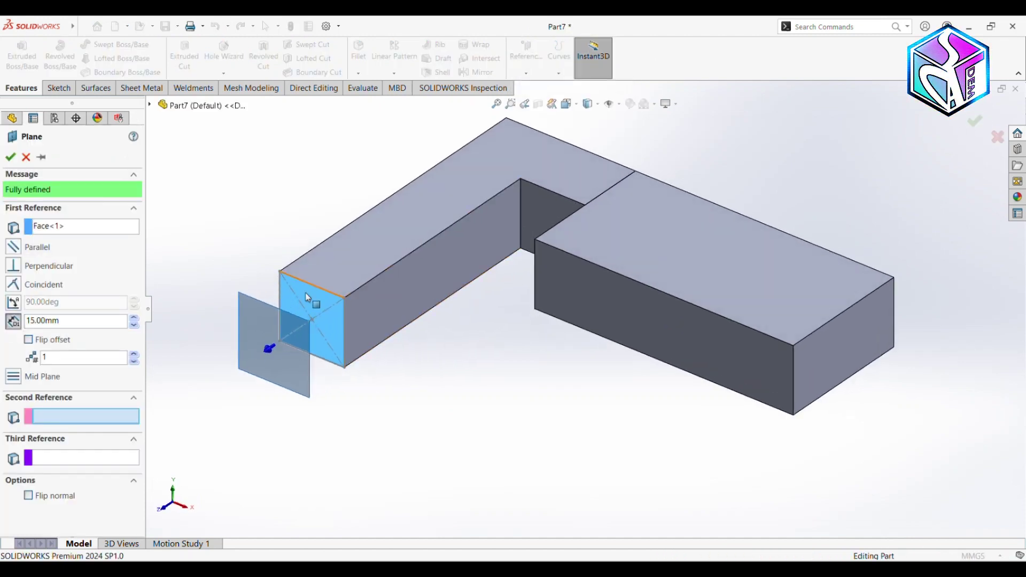
{"action": "left_click", "coordinate": [11, 157]}
- Sketch a circle about 41 mm in diameter on the new offset plane, centred on the square's centre point
{"action": "key", "text": "ctrl+1"}
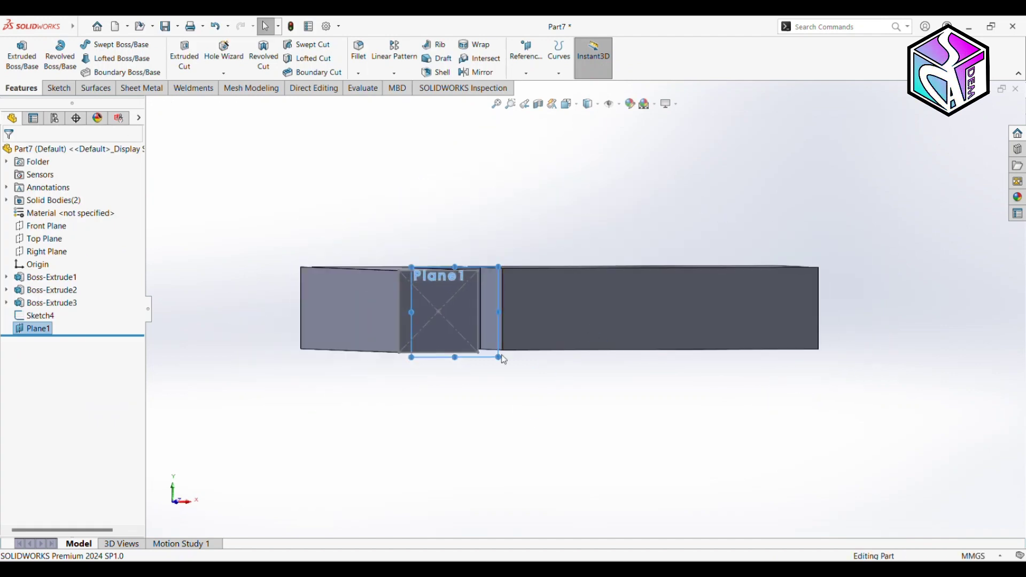
{"action": "key", "text": "ctrl+8"}
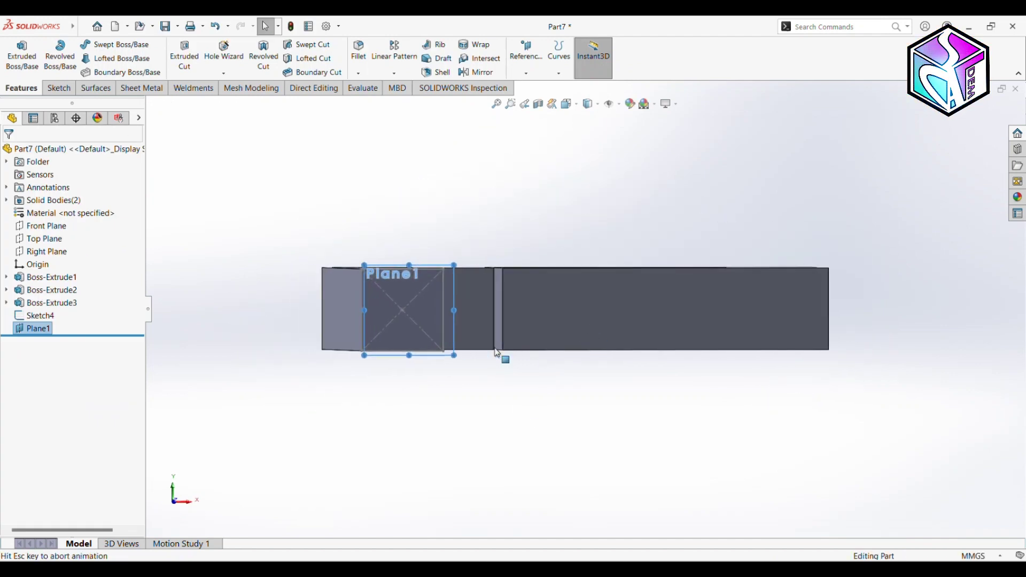
{"action": "left_click", "coordinate": [57, 89]}
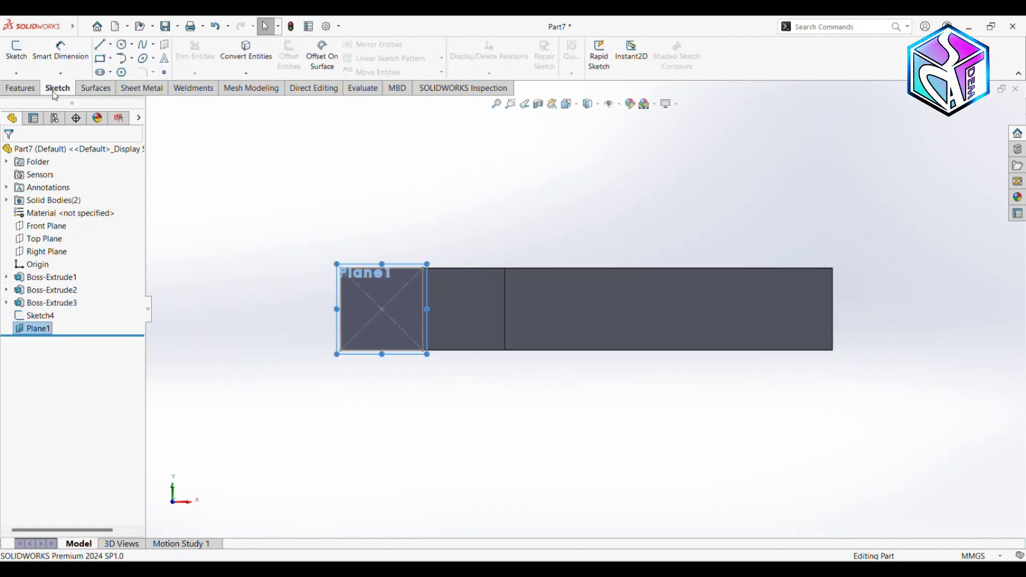
{"action": "left_click", "coordinate": [122, 43]}
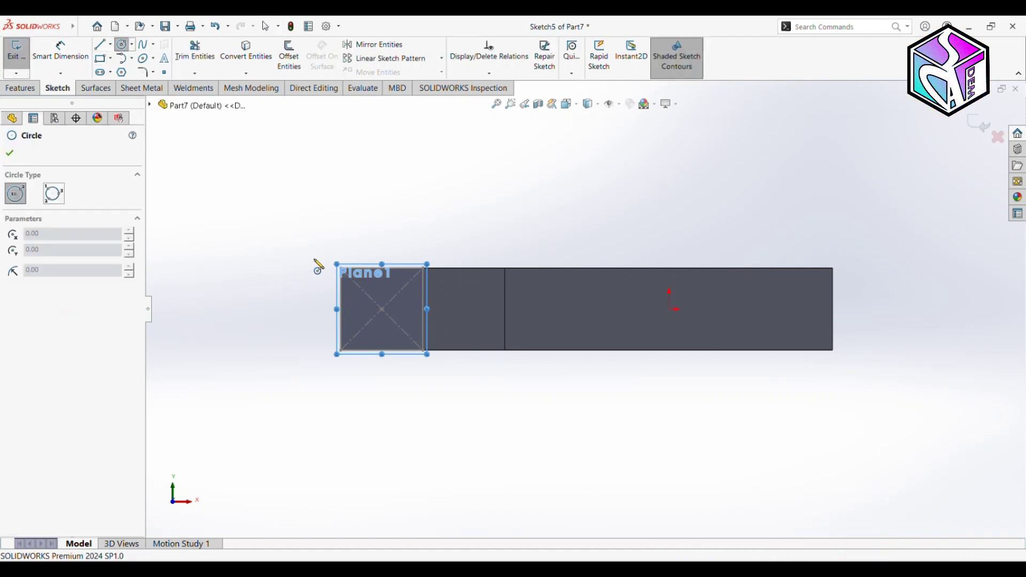
{"action": "left_click", "coordinate": [383, 309]}
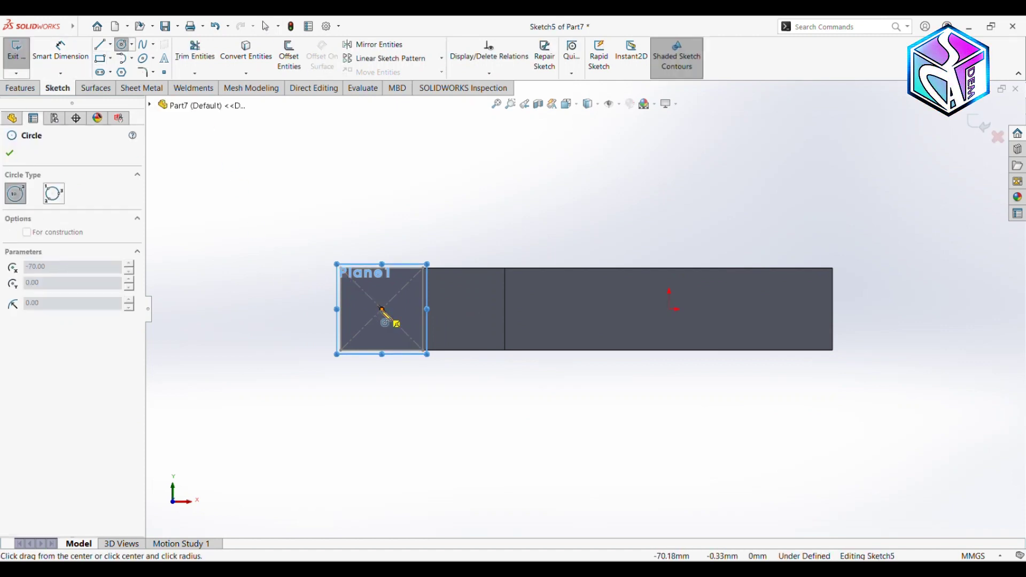
{"action": "left_click", "coordinate": [431, 239]}
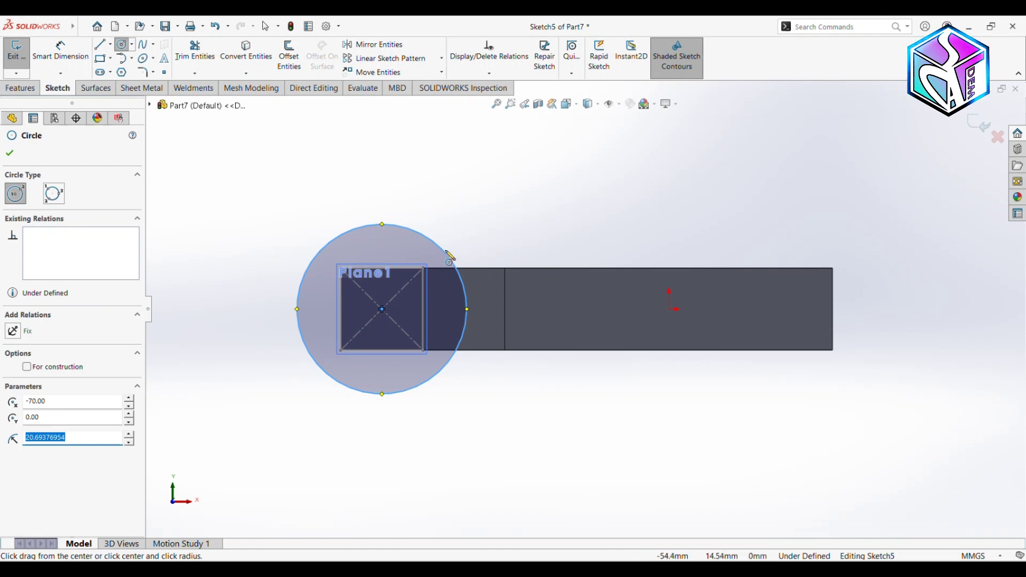
- Set the circle's diameter to 40 mm and close its sketch
{"action": "right_click_drag", "start_coordinate": [464, 179], "coordinate": [464, 163]}
{"action": "left_click", "coordinate": [430, 238]}
{"action": "left_click", "coordinate": [427, 197]}
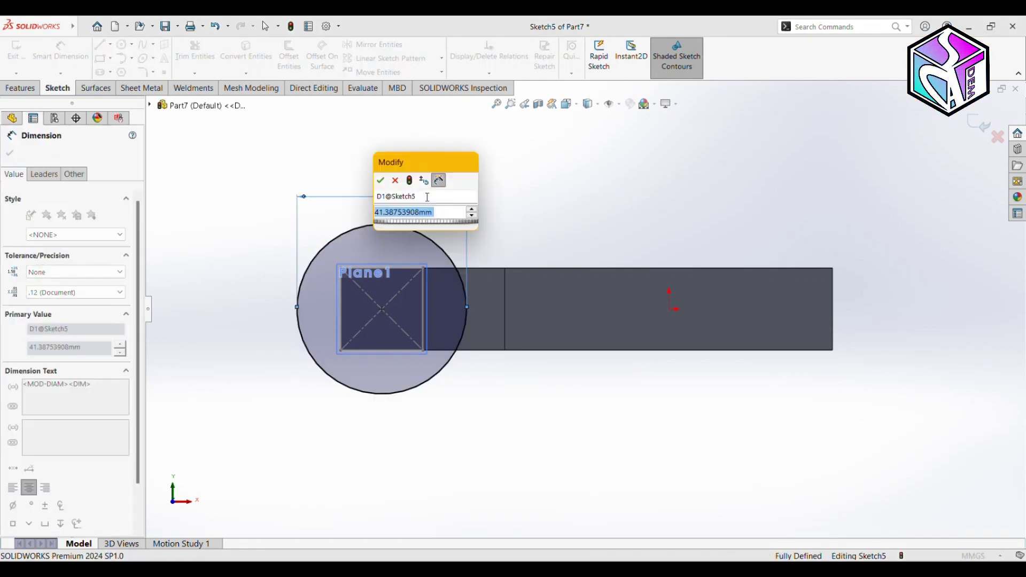
{"action": "type", "text": "40"}
{"action": "key", "text": "Return"}
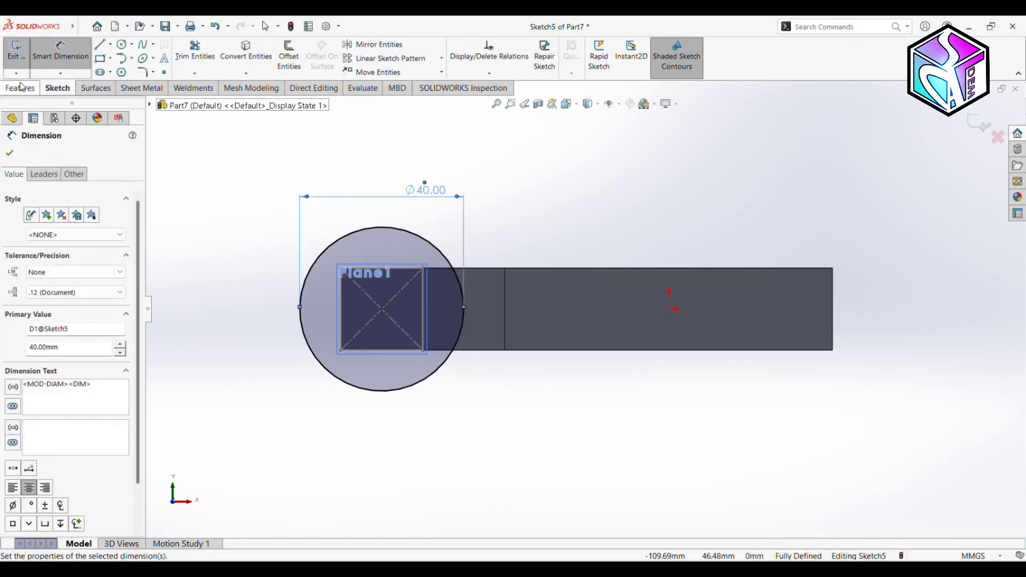
{"action": "left_click", "coordinate": [21, 87]}
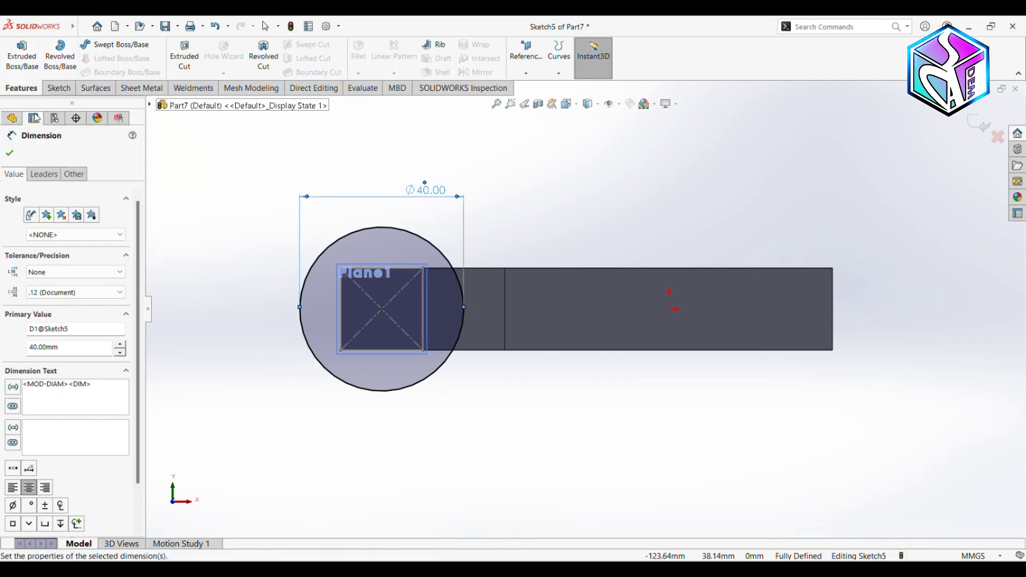
{"action": "left_click", "coordinate": [980, 125]}
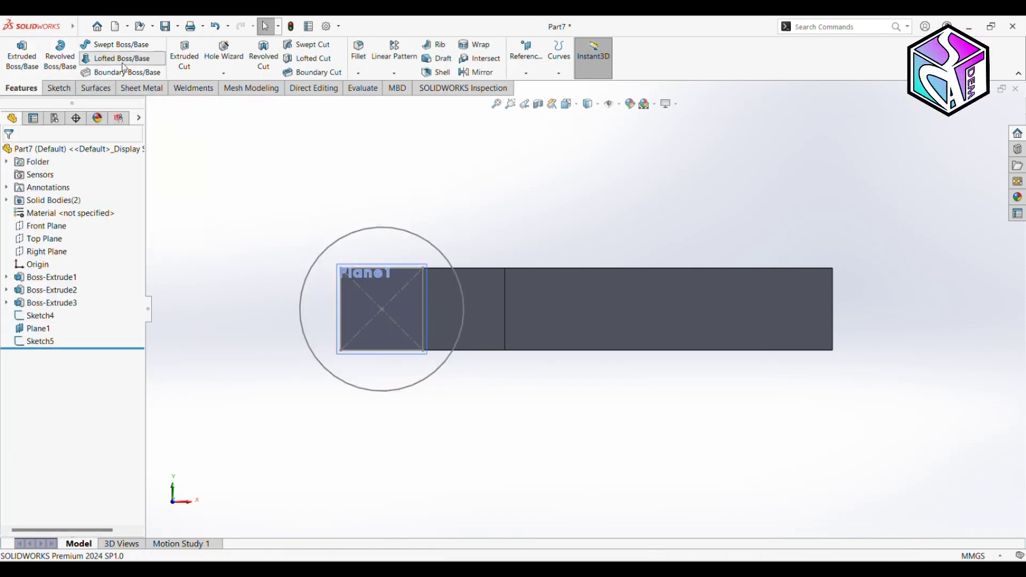
- Loft a solid from the 20 mm square on the leg's end to the 40 mm circle, merging the result
{"action": "left_click", "coordinate": [122, 63]}
{"action": "key", "text": "ctrl+7"}
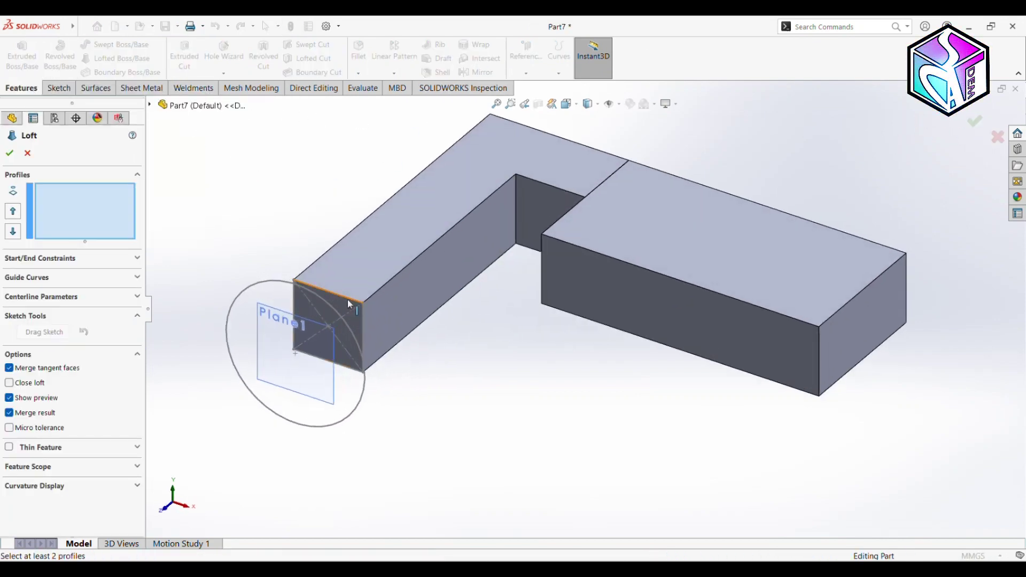
{"action": "left_click", "coordinate": [347, 304]}
{"action": "left_click", "coordinate": [252, 284]}
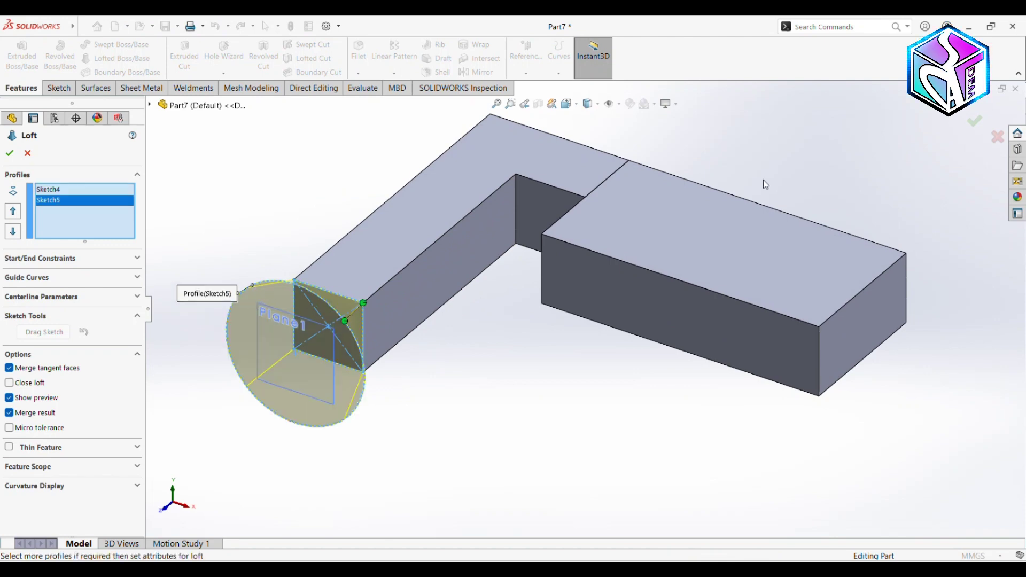
{"action": "left_click", "coordinate": [977, 121]}
- Hide the reference plane that carries the circle sketch
{"action": "key", "text": "ctrl+1"}
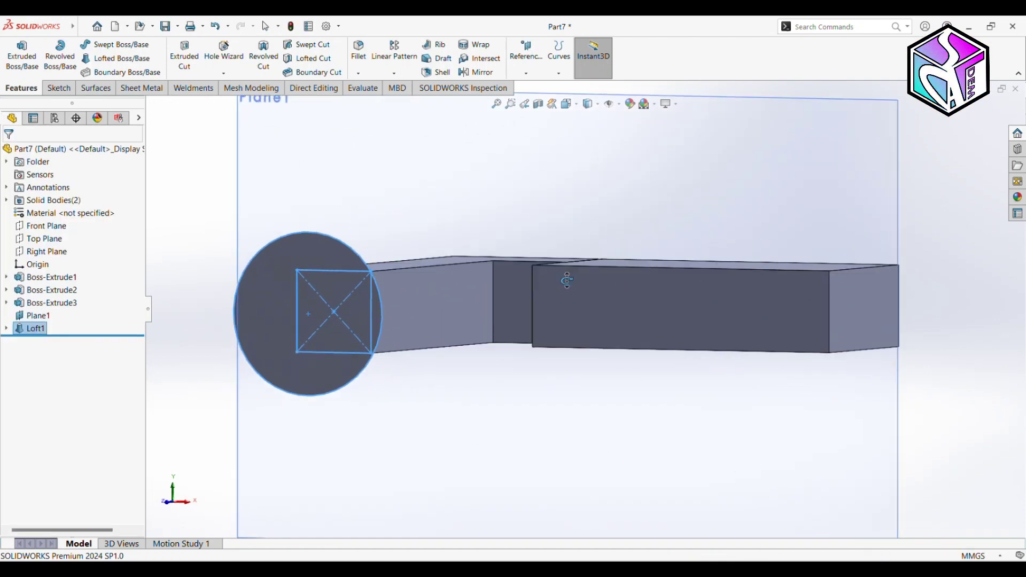
{"action": "left_click", "coordinate": [37, 315]}
{"action": "right_click", "coordinate": [42, 317]}
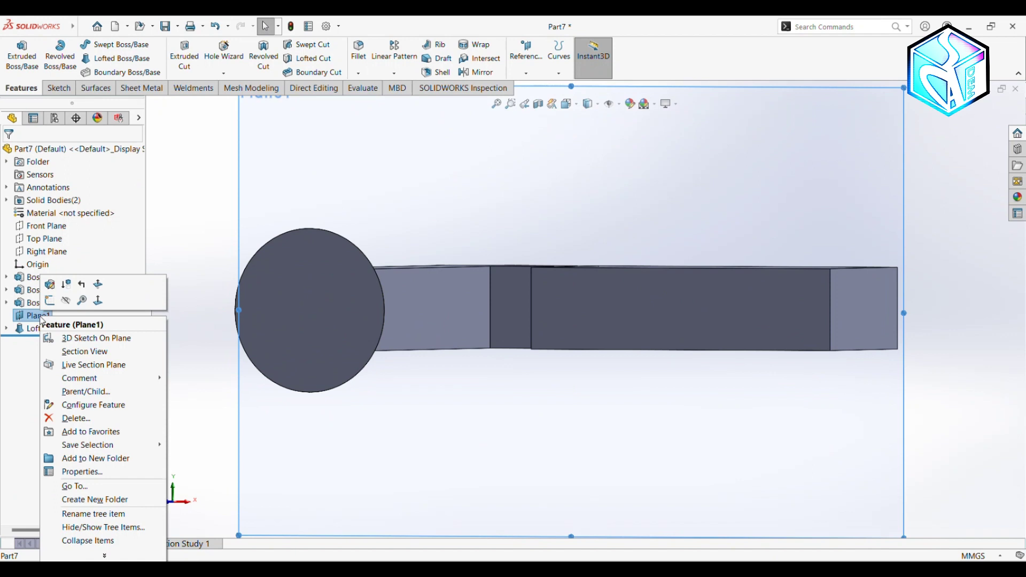
{"action": "left_click", "coordinate": [68, 301]}
{"action": "middle_click_drag", "start_coordinate": [233, 223], "coordinate": [239, 348]}
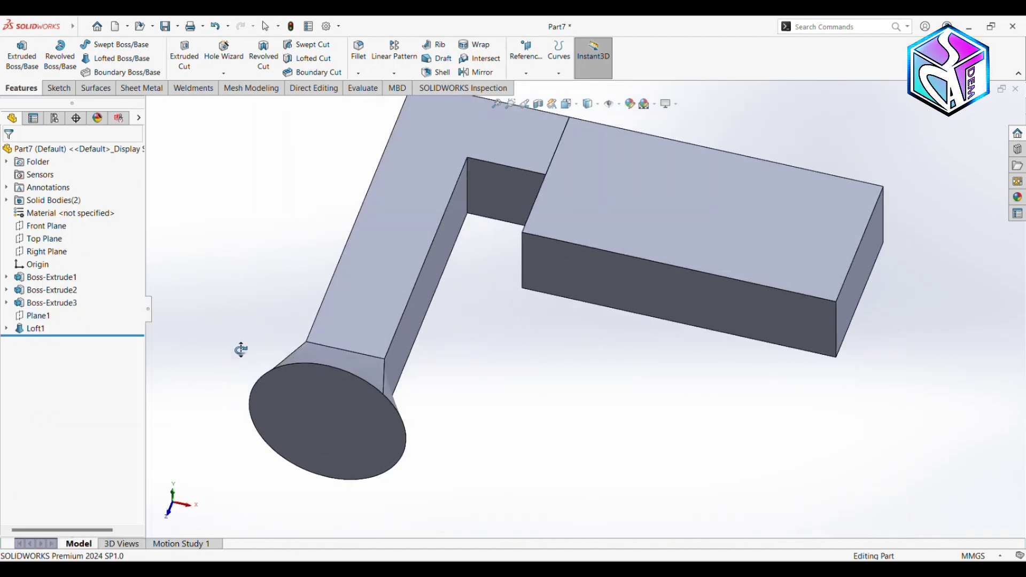
- Make an assembly from this part, saving it as Part in the Lost Foam folder, and place it in the assembly
{"action": "mouse_move", "coordinate": [38, 26]}
{"action": "left_click", "coordinate": [82, 28]}
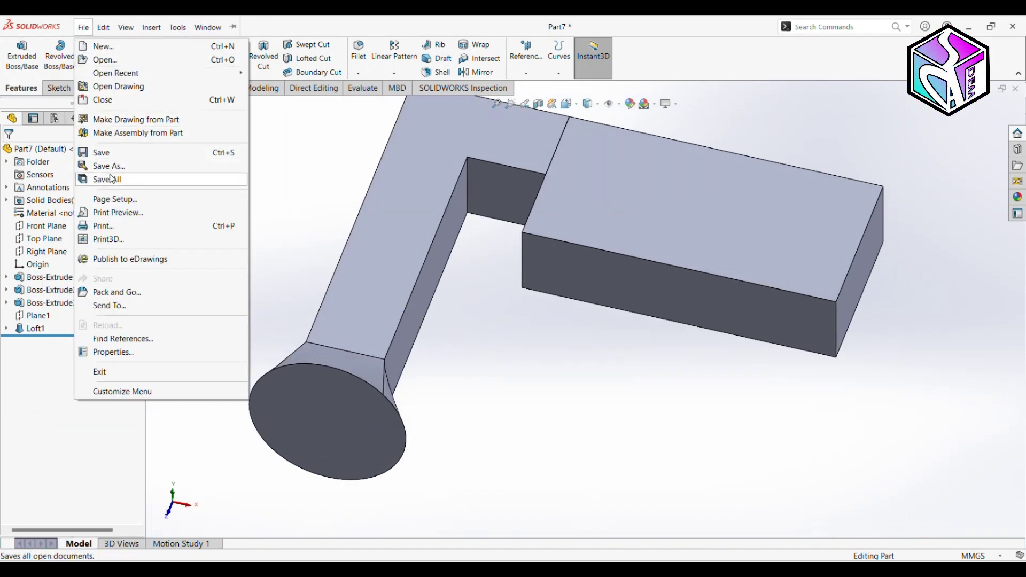
{"action": "left_click", "coordinate": [137, 134]}
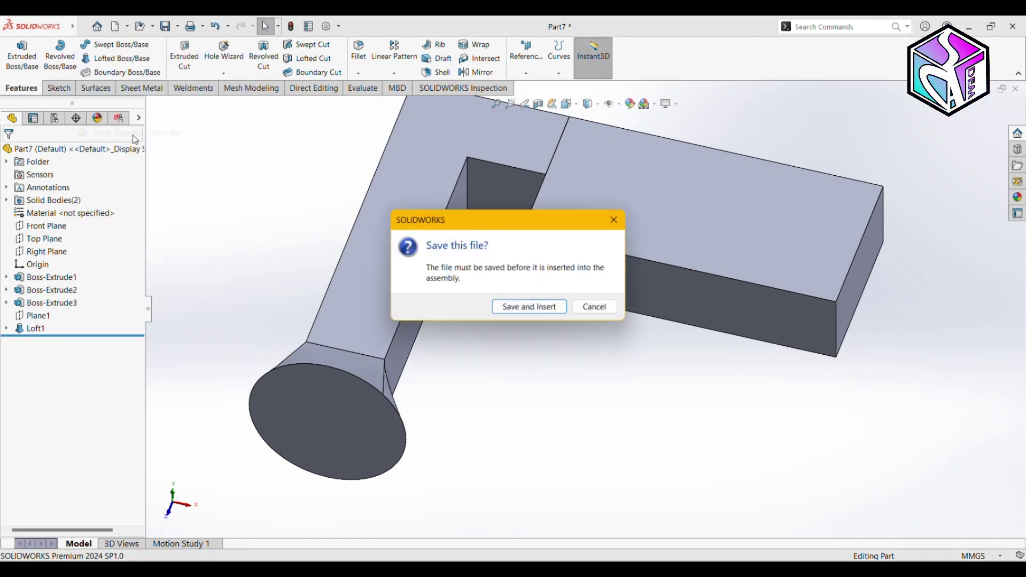
{"action": "left_click", "coordinate": [518, 307]}
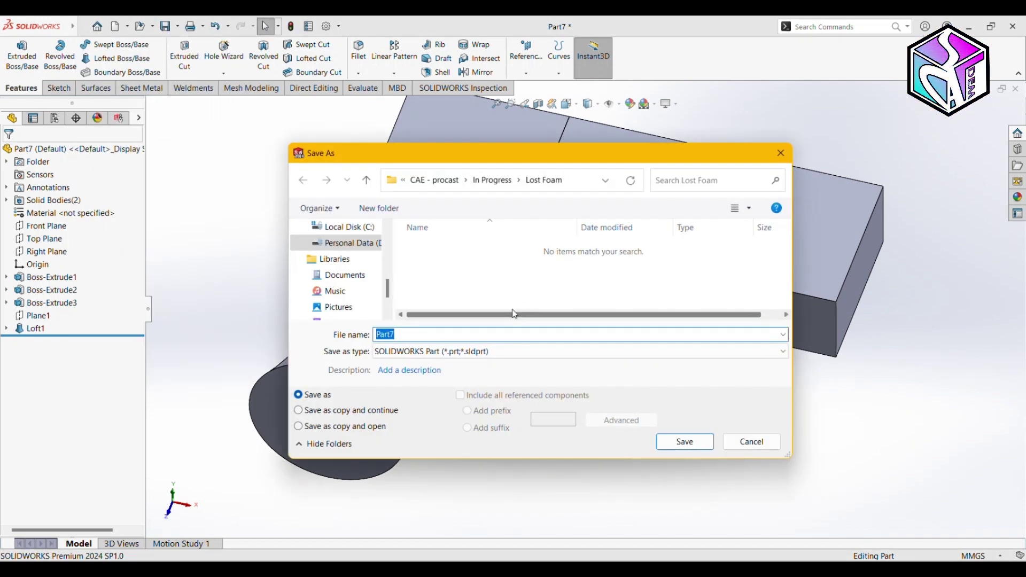
{"action": "type", "text": "t"}
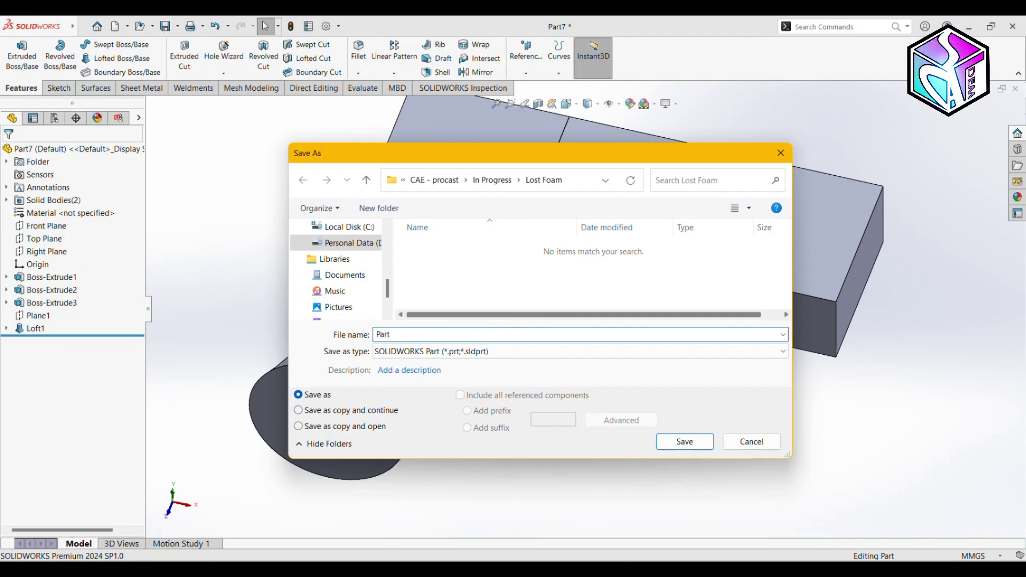
{"action": "key", "text": "Return"}
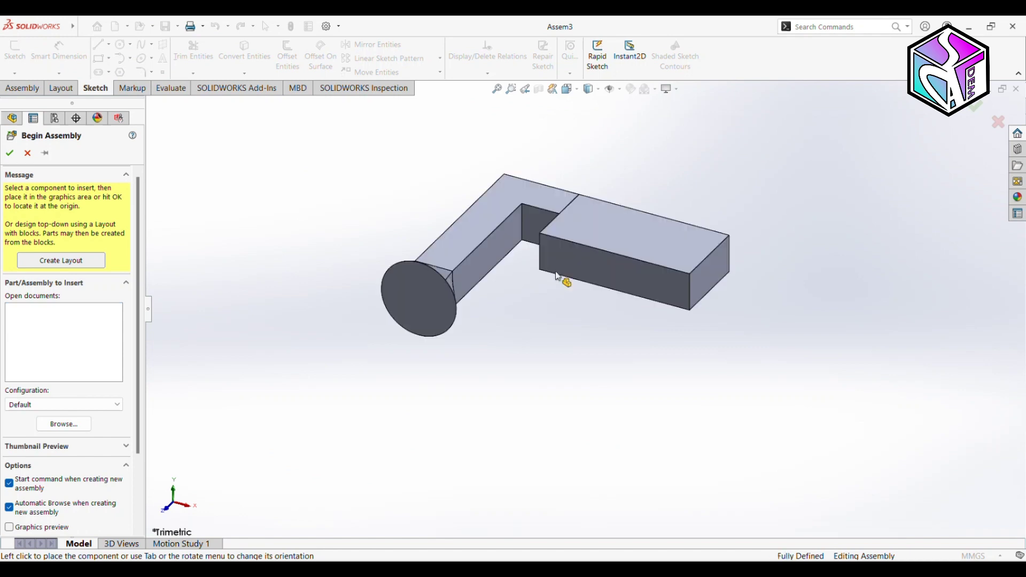
{"action": "left_click", "coordinate": [563, 280]}
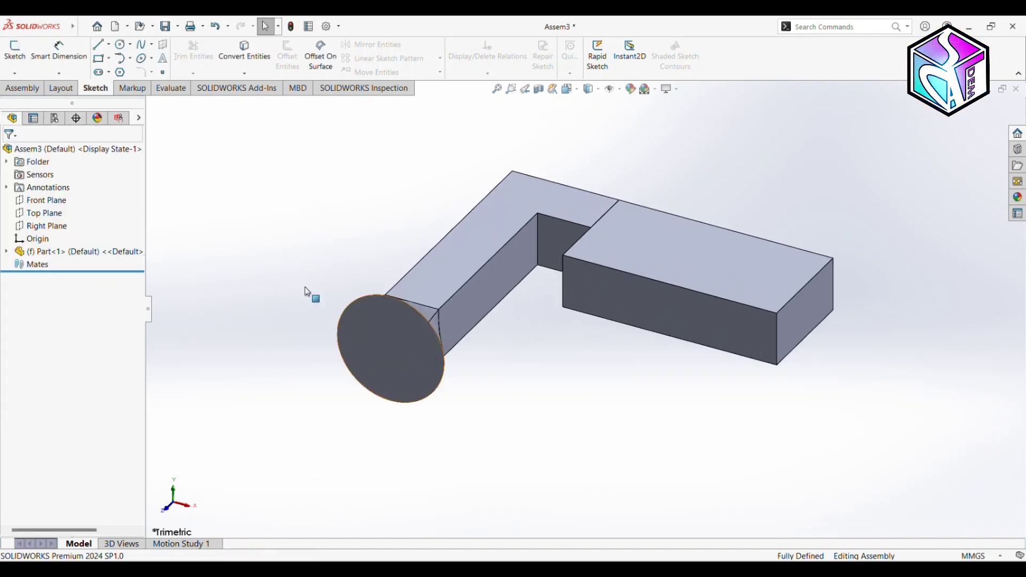
- Insert a new part into the assembly for in-context editing and close its automatically started empty sketch
{"action": "left_click", "coordinate": [20, 88]}
{"action": "left_click", "coordinate": [80, 73]}
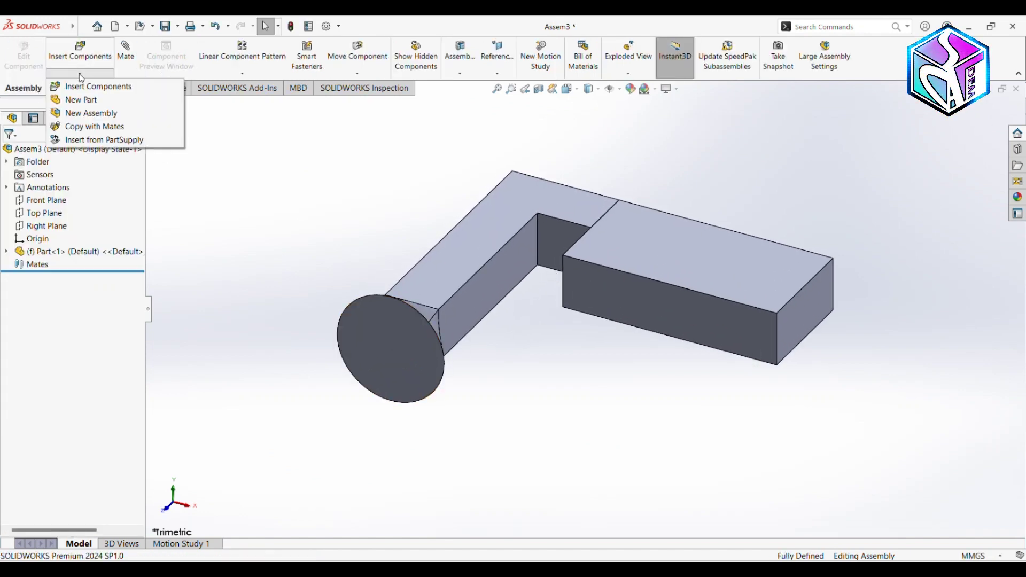
{"action": "left_click", "coordinate": [67, 97]}
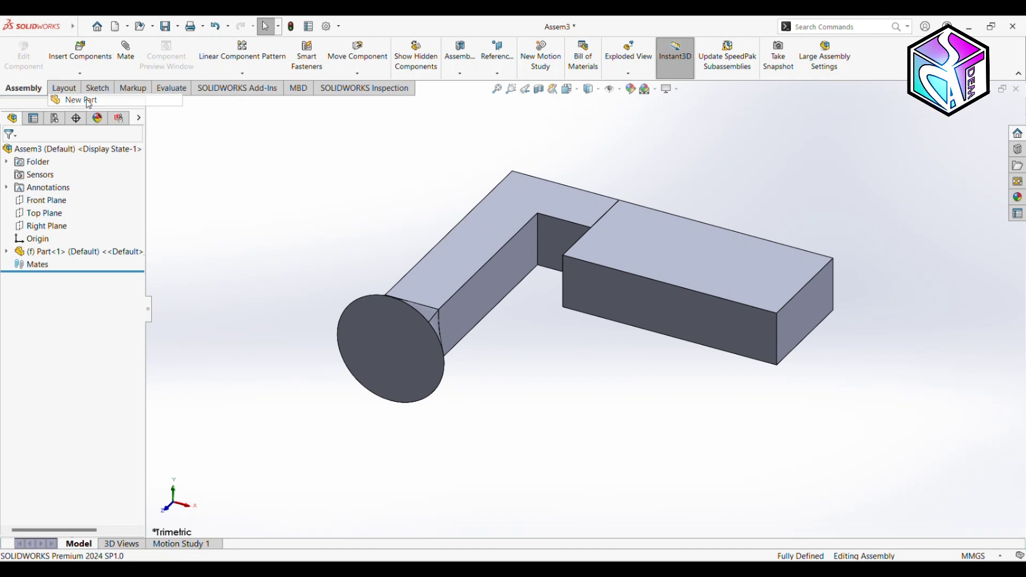
{"action": "left_click", "coordinate": [329, 322]}
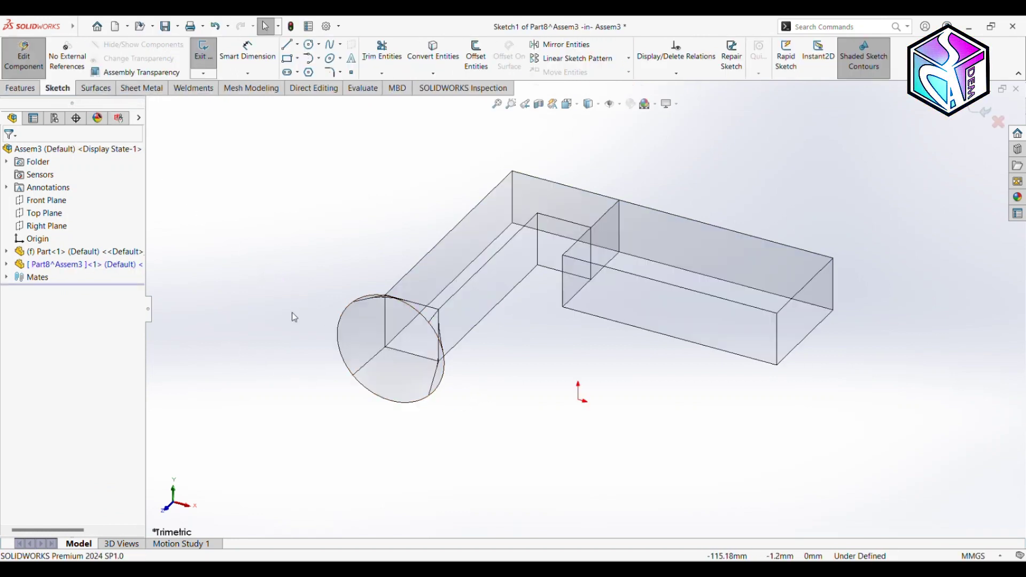
{"action": "left_click", "coordinate": [982, 113]}
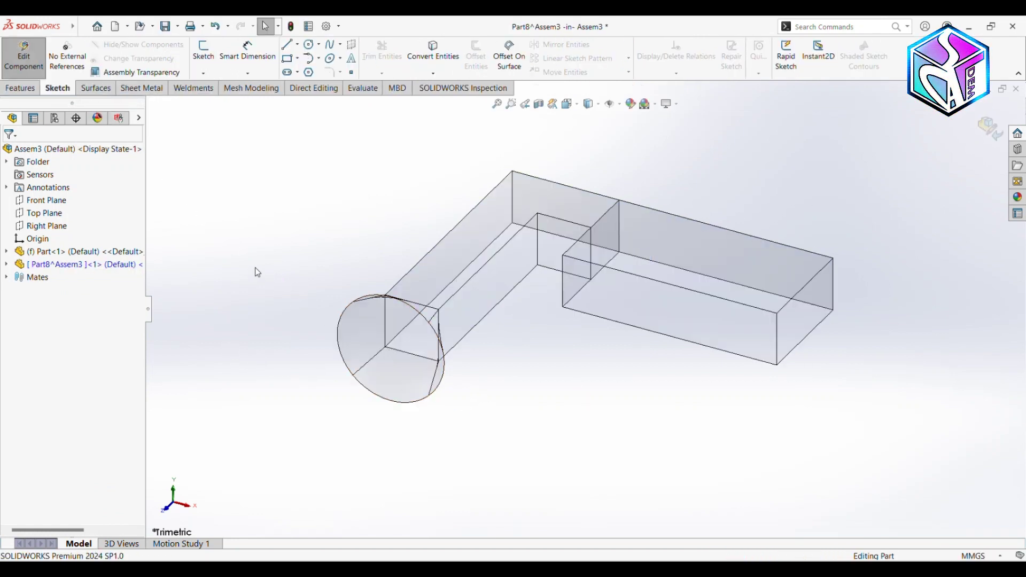
- Start a sketch on the loft's circular end face and draw a corner rectangle with diagonal construction lines, enclosing the entire casting outline
{"action": "left_click", "coordinate": [409, 347]}
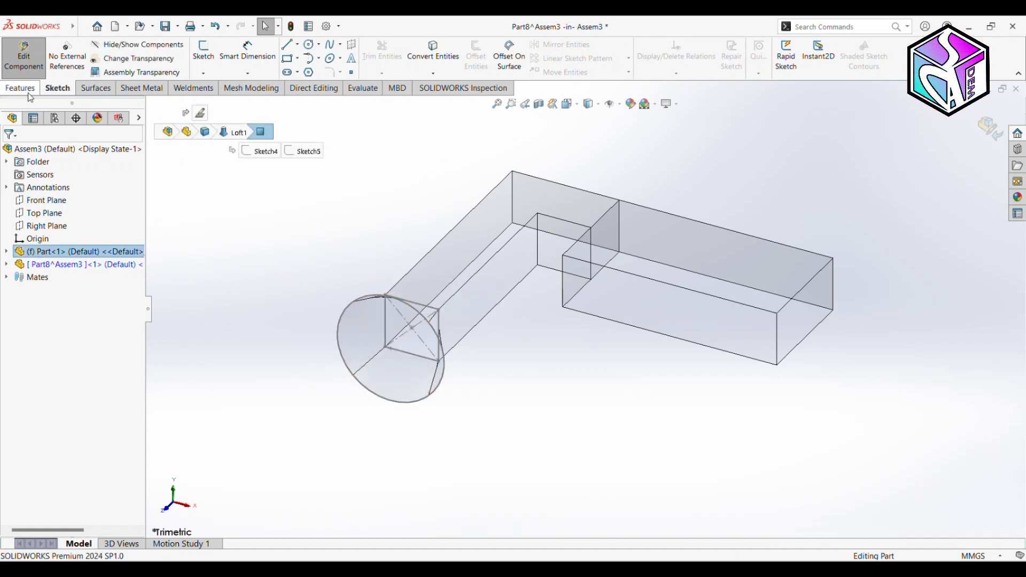
{"action": "left_click", "coordinate": [203, 49]}
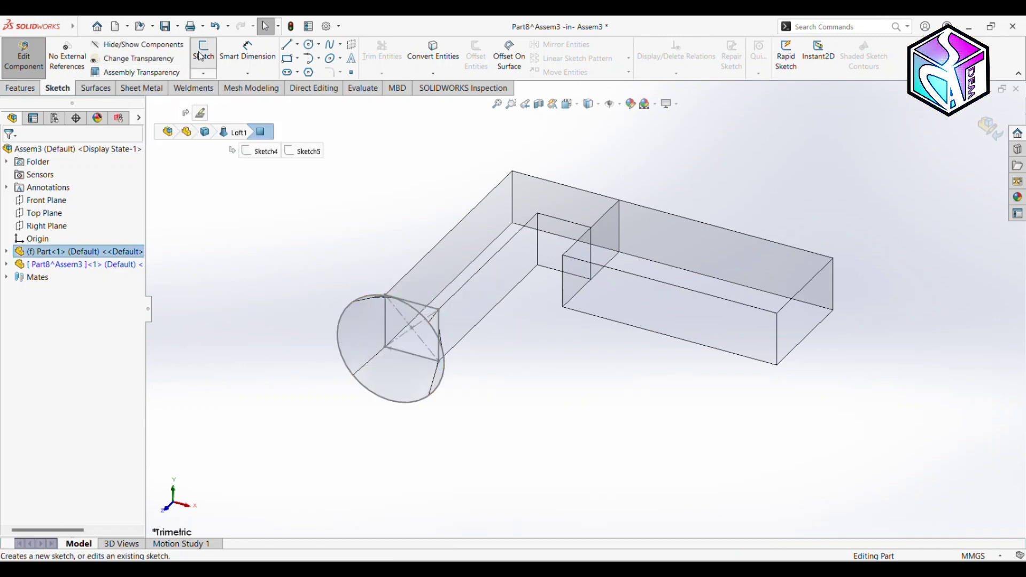
{"action": "left_click", "coordinate": [287, 58]}
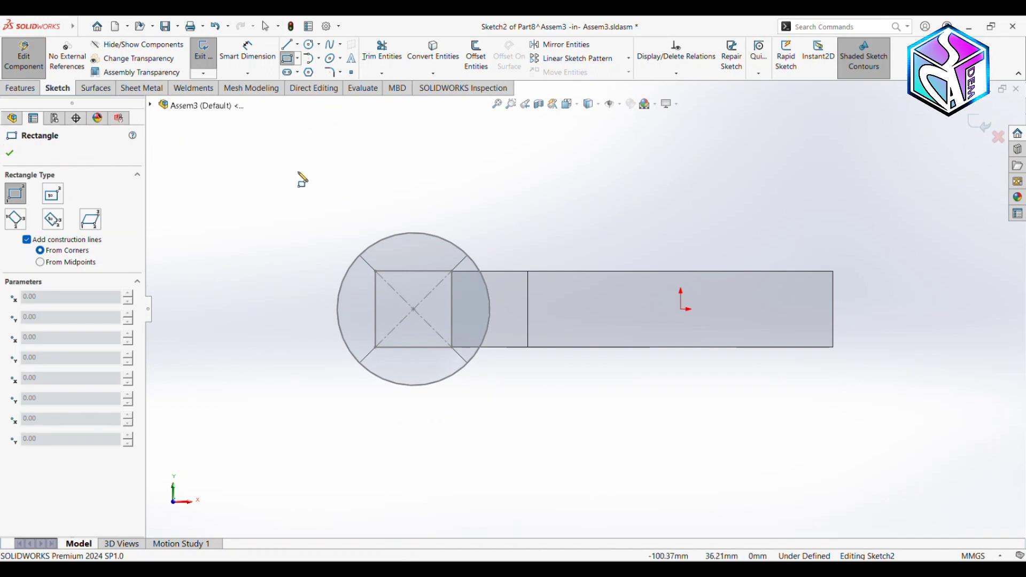
{"action": "mouse_move", "coordinate": [265, 143]}
{"action": "left_mouse_down"}
{"action": "mouse_move", "coordinate": [568, 351]}
{"action": "mouse_move", "coordinate": [907, 458]}
{"action": "mouse_move", "coordinate": [926, 478]}
{"action": "left_mouse_up"}
{"action": "key", "text": "Escape"}
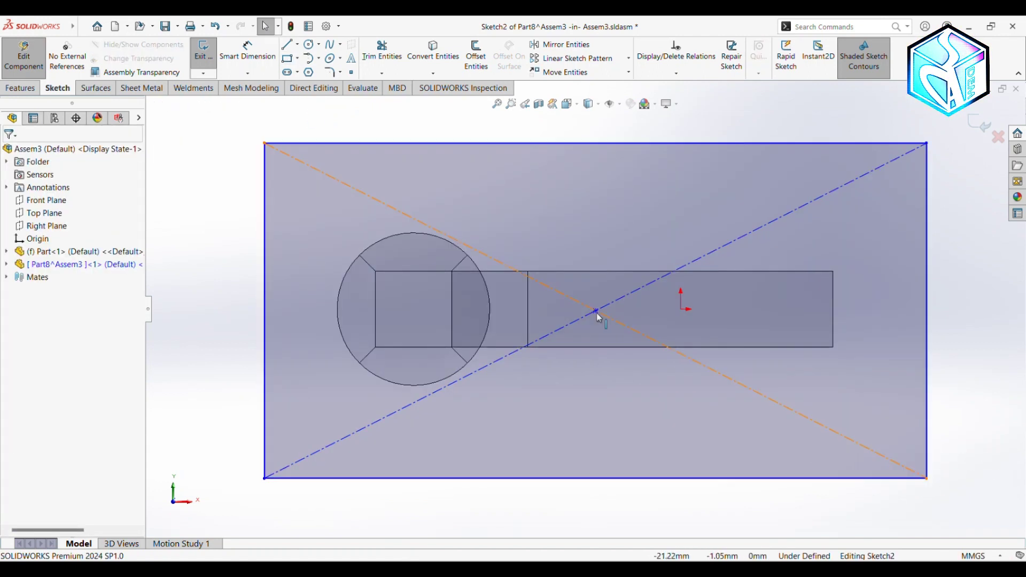
- Add a Horizontal relation between the rectangle's centre and the midpoint of the vertical edge where arm and block meet
{"action": "right_click", "coordinate": [528, 309]}
{"action": "left_click", "coordinate": [556, 314]}
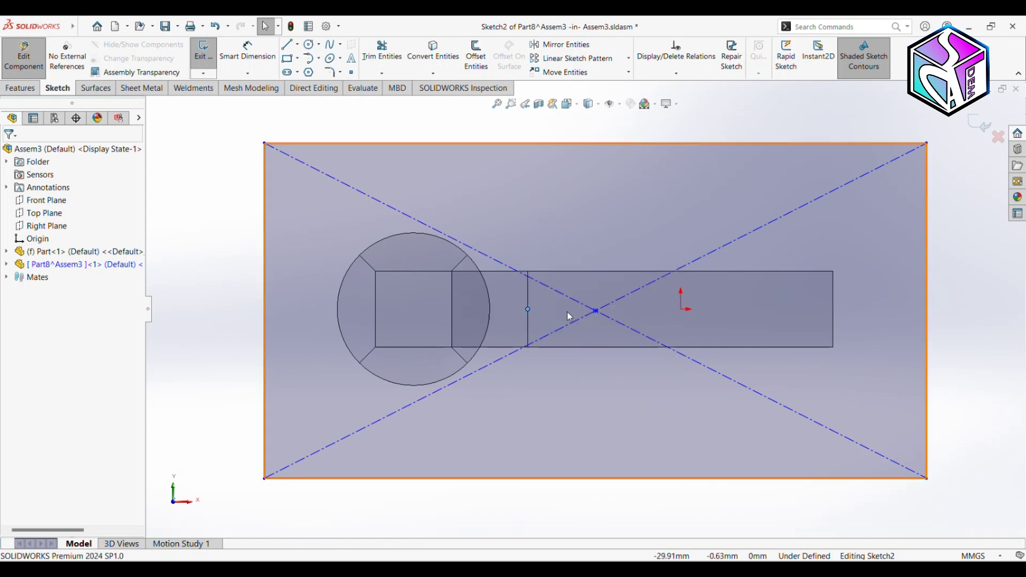
{"action": "left_click", "coordinate": [596, 310], "text": "ctrl"}
{"action": "left_click", "coordinate": [16, 344]}
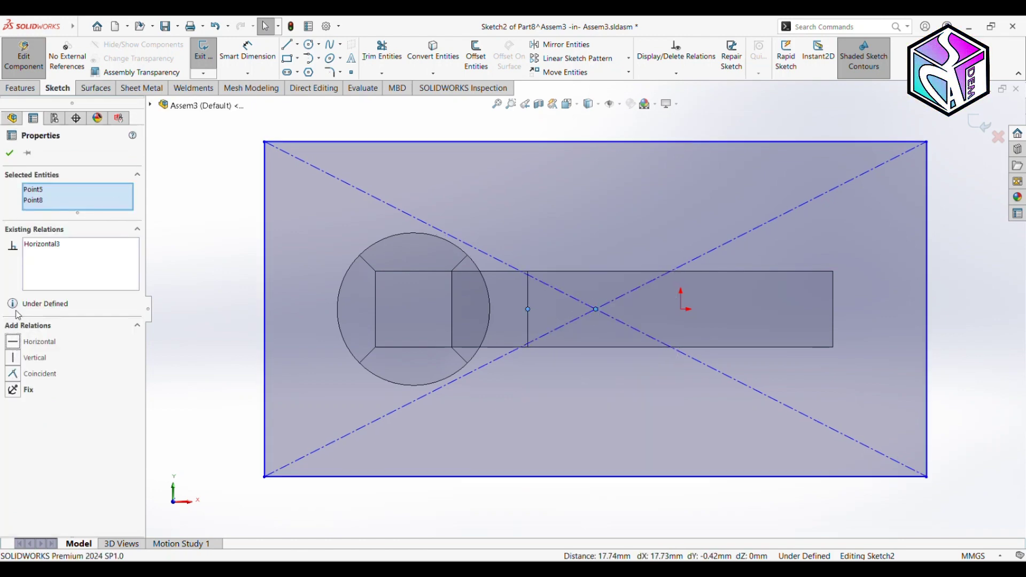
- Dimension the enclosing rectangle 180 mm wide and 90 mm high
{"action": "left_click", "coordinate": [9, 154]}
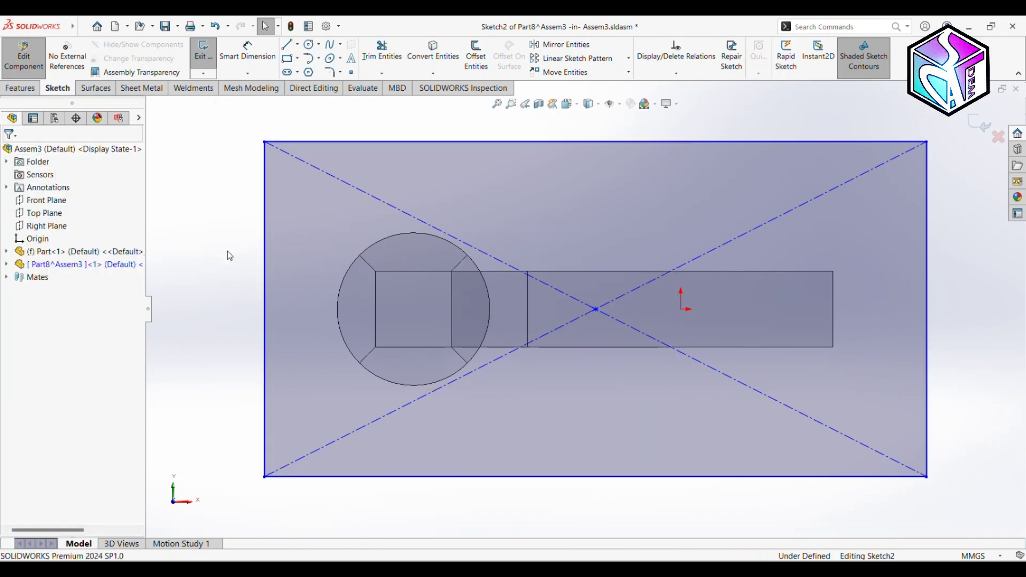
{"action": "right_click_drag", "start_coordinate": [227, 256], "coordinate": [235, 214]}
{"action": "left_click", "coordinate": [345, 142]}
{"action": "left_click", "coordinate": [343, 122]}
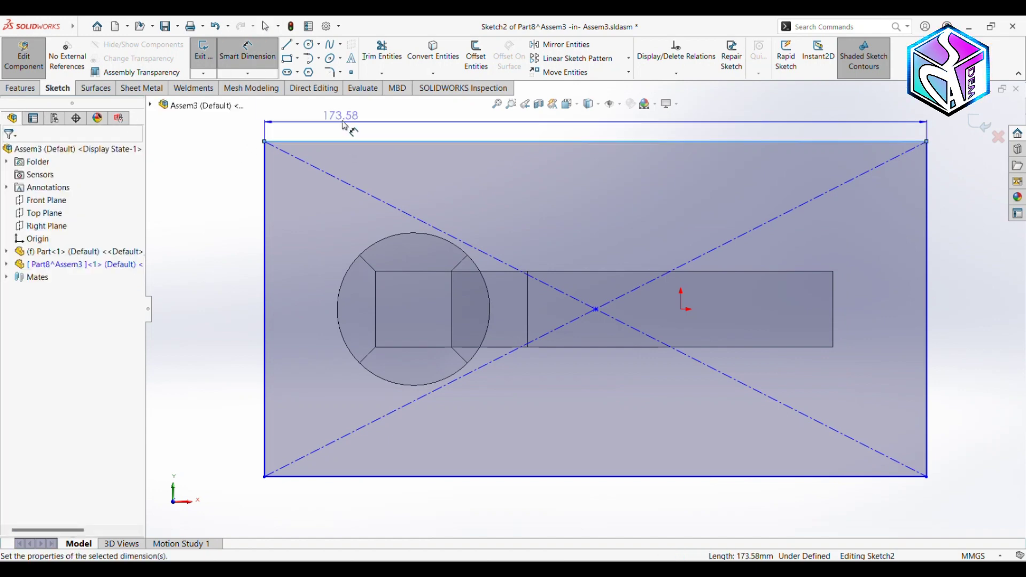
{"action": "type", "text": "180"}
{"action": "key", "text": "Return"}
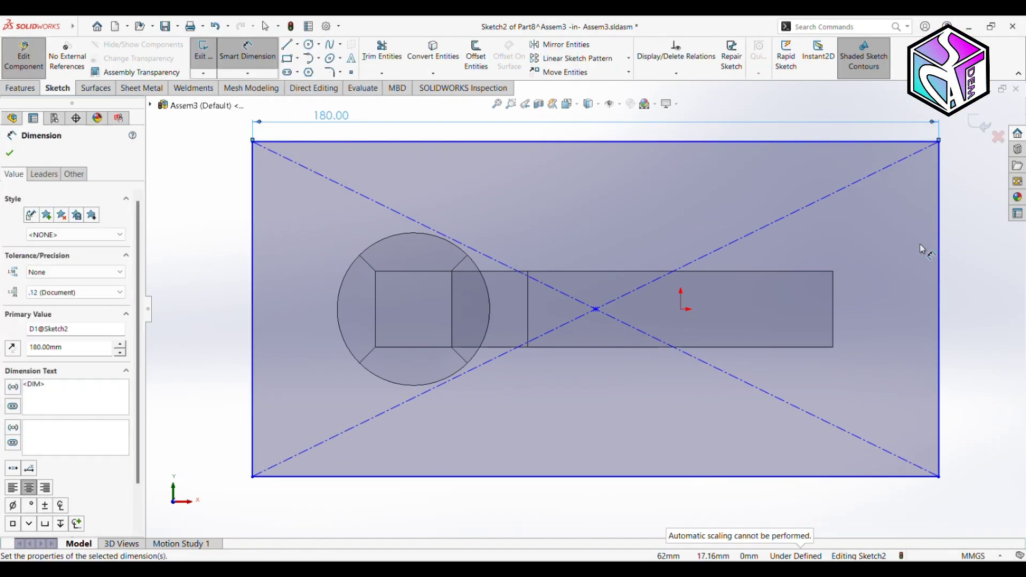
{"action": "left_click", "coordinate": [939, 258]}
{"action": "left_click", "coordinate": [960, 345]}
{"action": "type", "text": "9"}
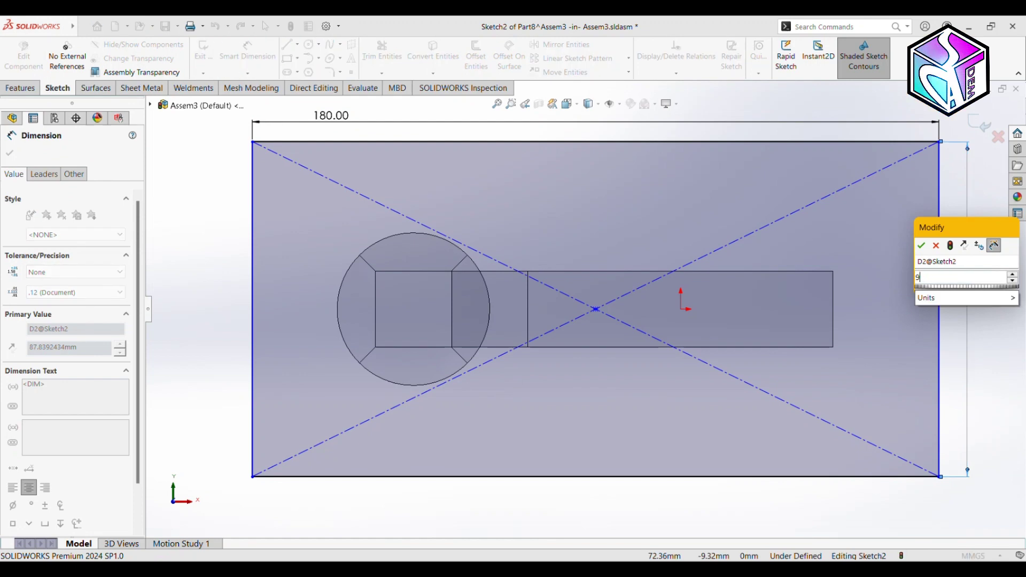
{"action": "type", "text": "0"}
{"action": "key", "text": "Return"}
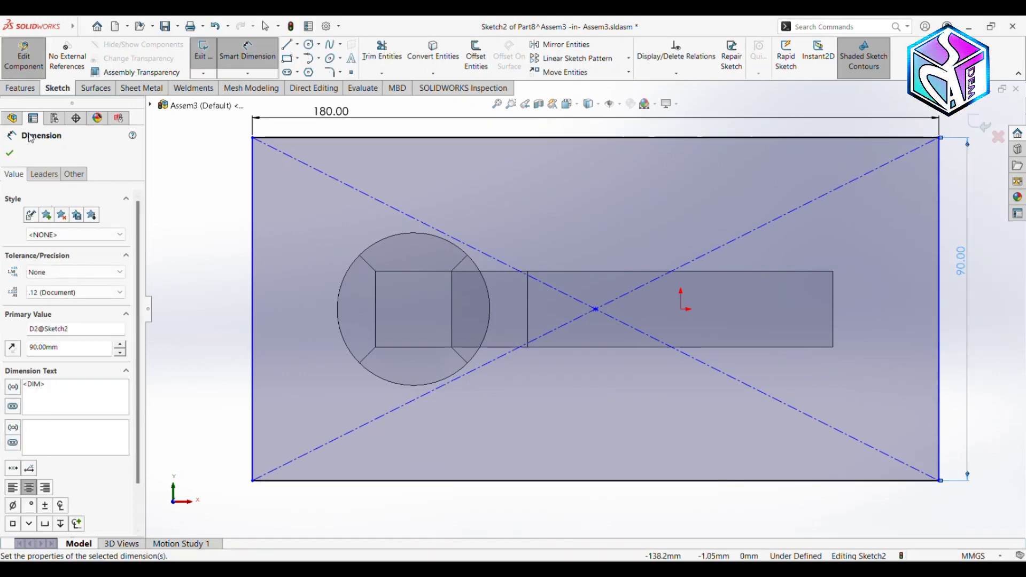
- Extrude the rectangle 140 mm blind in the reversed direction so that the box encloses the casting
{"action": "left_click", "coordinate": [20, 89]}
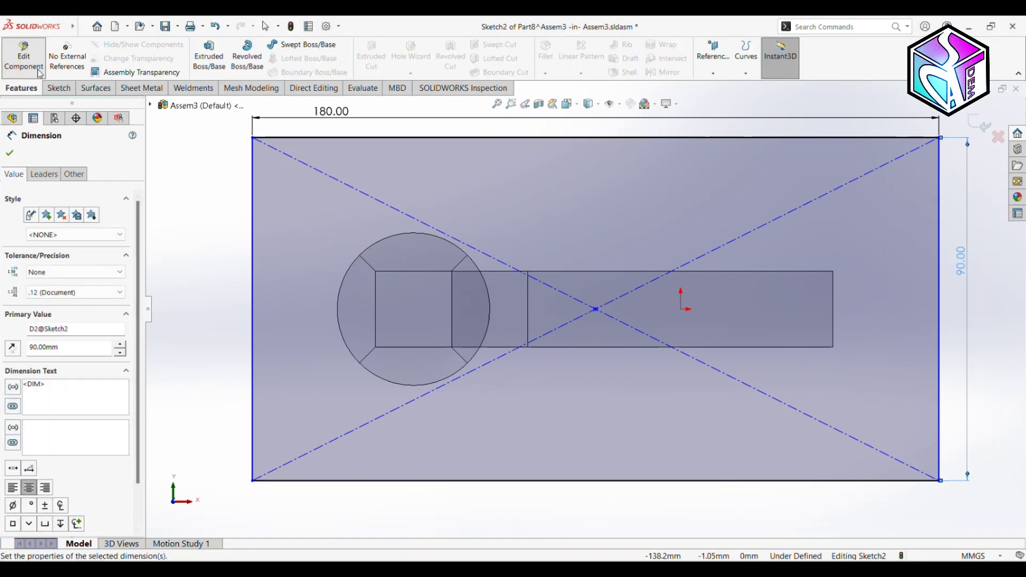
{"action": "left_click", "coordinate": [224, 64]}
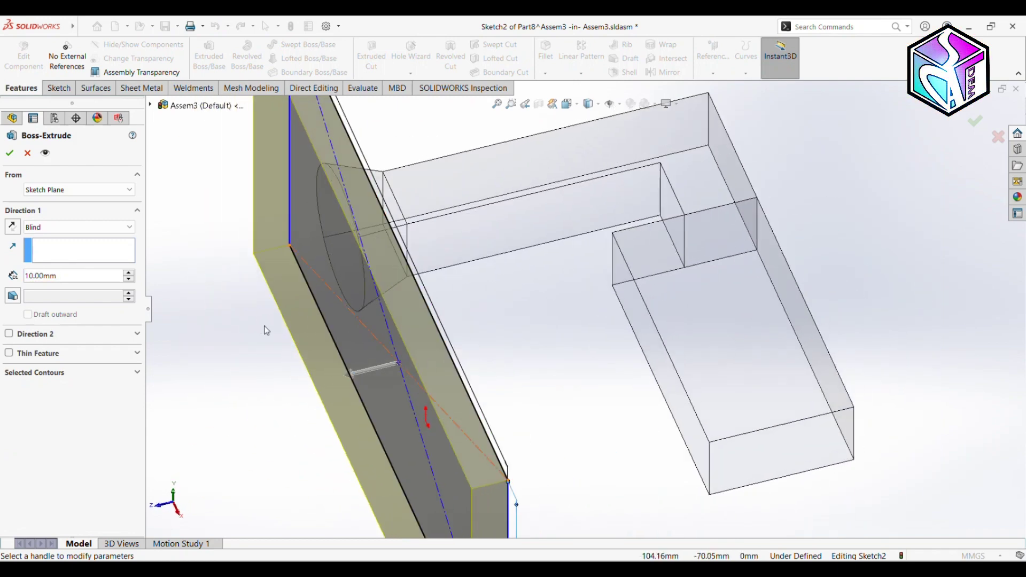
{"action": "left_click", "coordinate": [12, 228]}
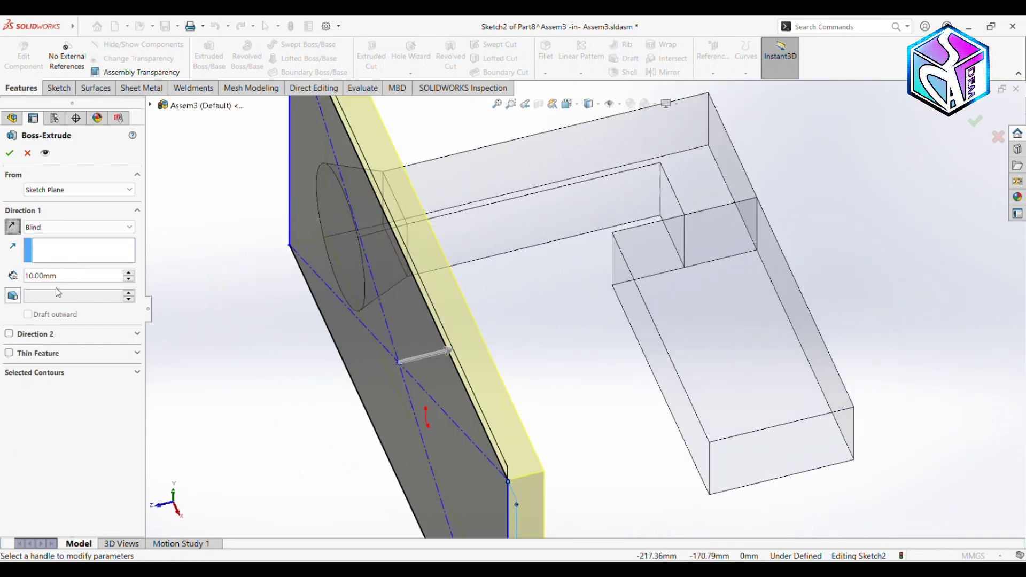
{"action": "type", "text": "140"}
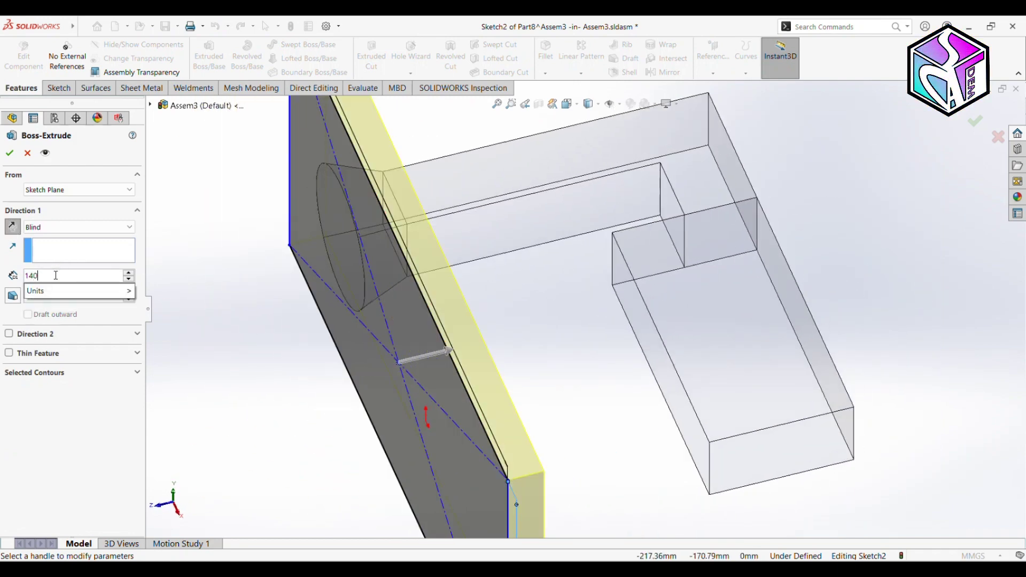
{"action": "key", "text": "Return"}
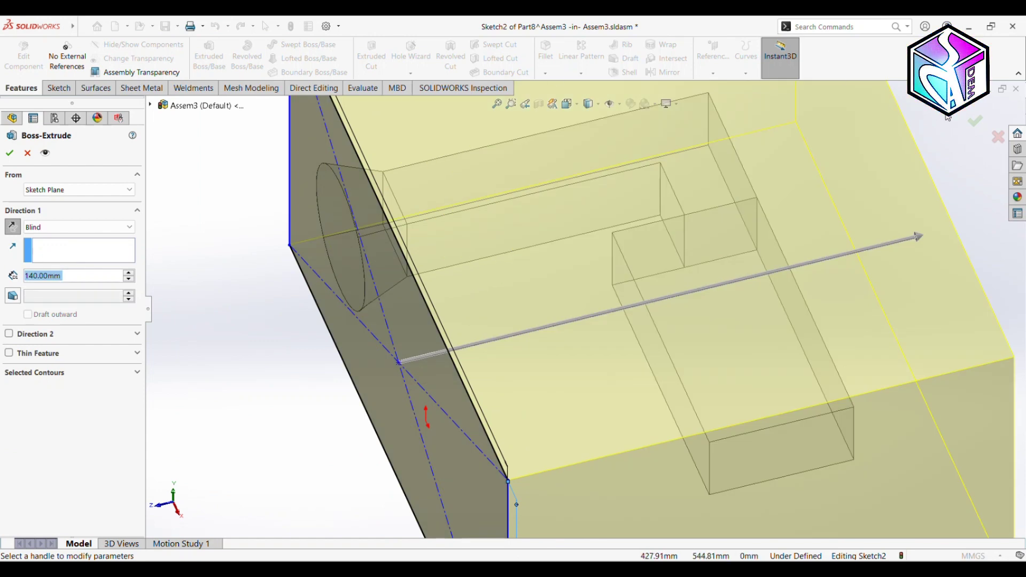
{"action": "left_click", "coordinate": [974, 123]}
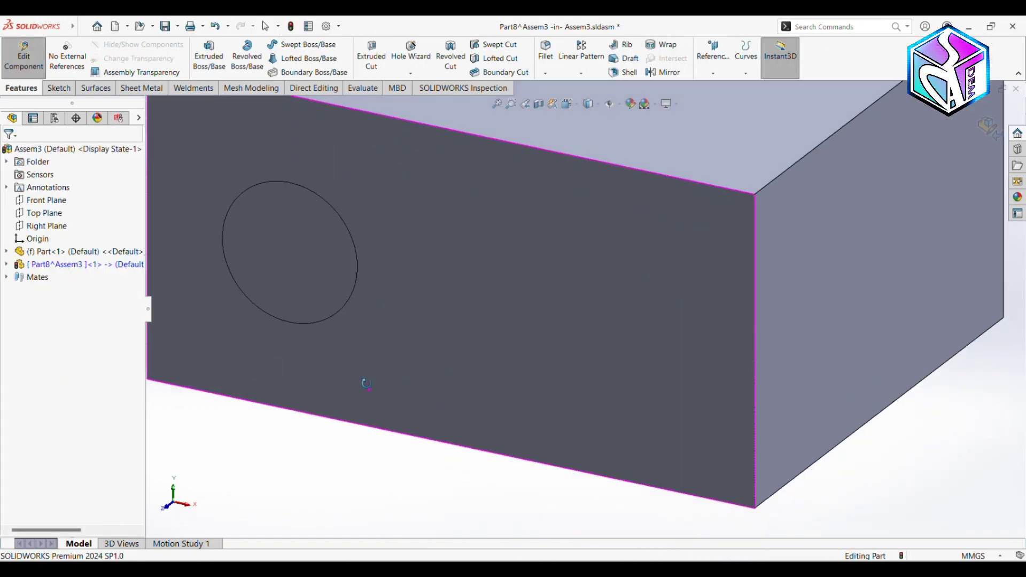
- Cut a Cavity in the box using the casting component Part as the design component, with 0% uniform scaling about component origins
{"action": "middle_click_drag", "start_coordinate": [353, 371], "coordinate": [350, 386]}
{"action": "key", "text": "ctrl+7"}
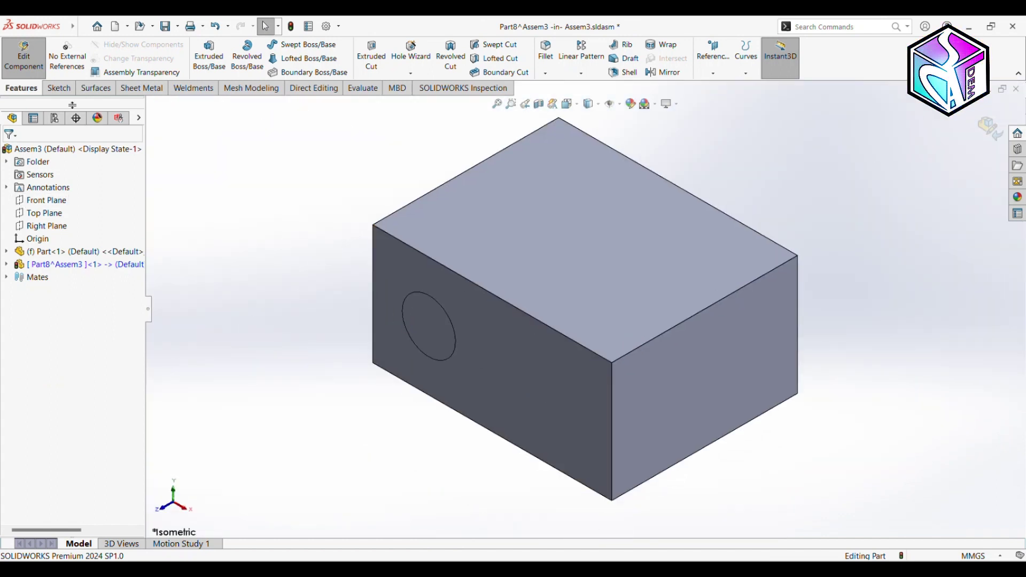
{"action": "mouse_move", "coordinate": [72, 24]}
{"action": "left_click", "coordinate": [150, 29]}
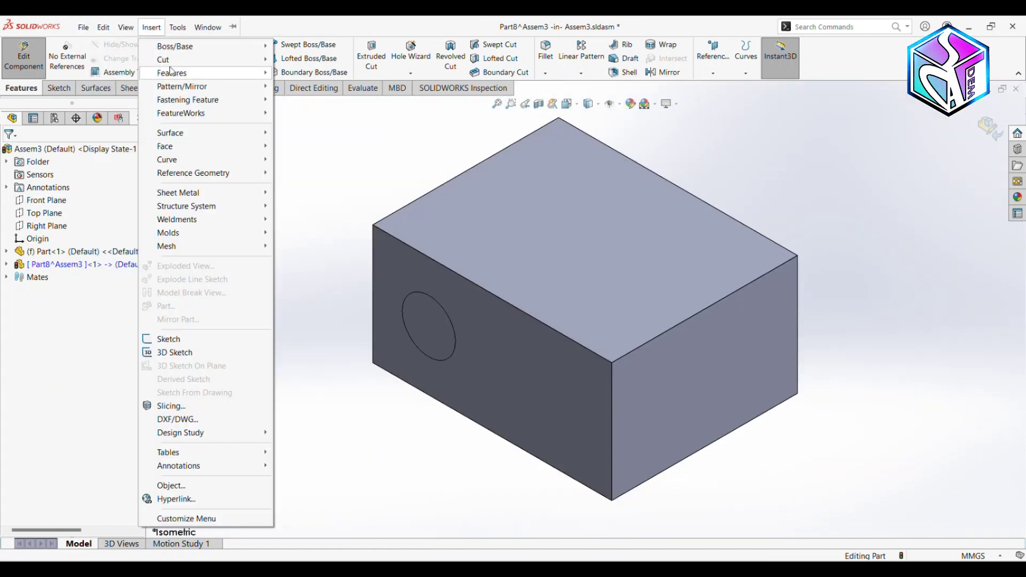
{"action": "mouse_move", "coordinate": [209, 73]}
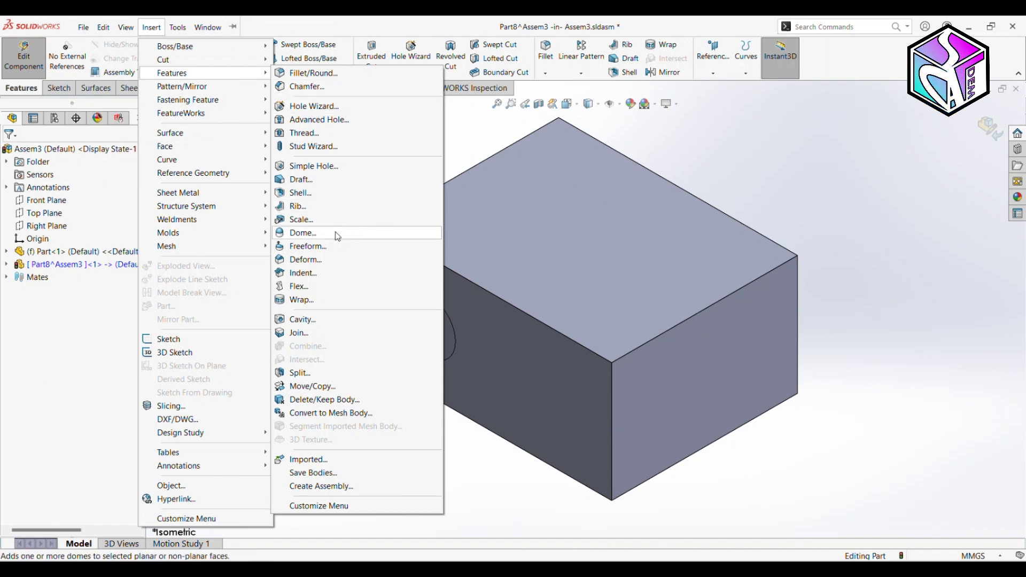
{"action": "left_click", "coordinate": [320, 319]}
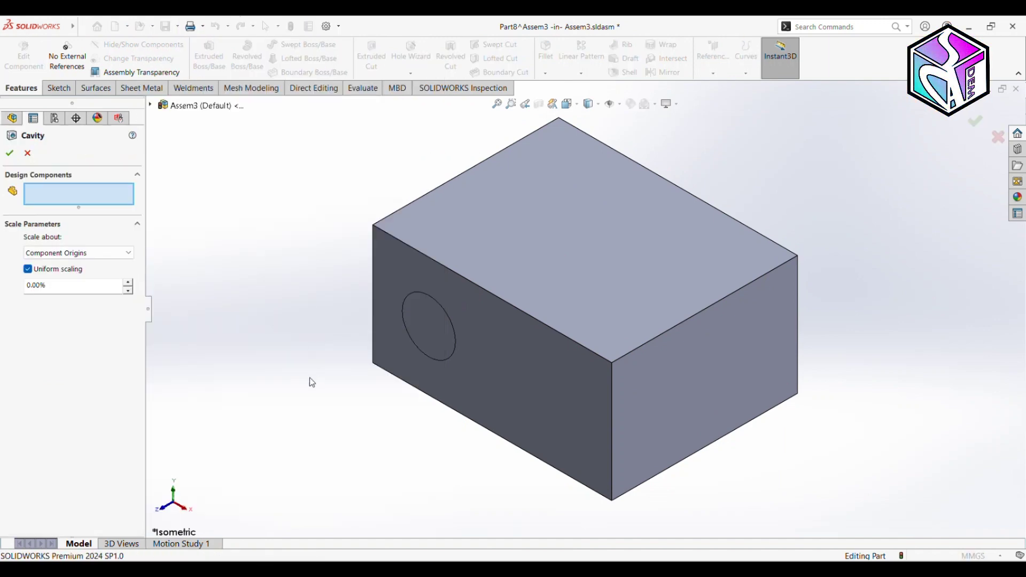
{"action": "left_click", "coordinate": [151, 105]}
{"action": "left_click", "coordinate": [198, 209]}
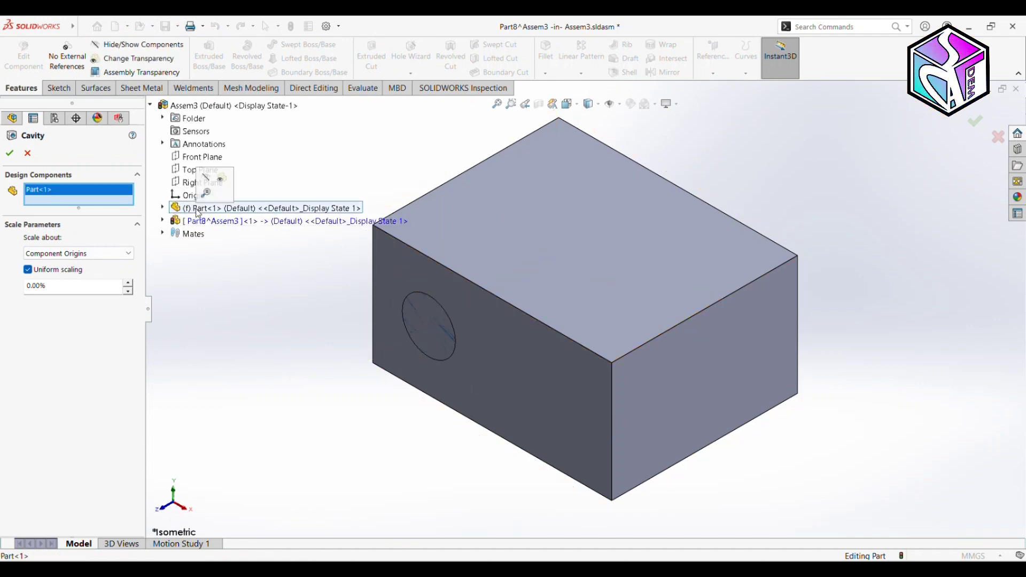
{"action": "left_click", "coordinate": [10, 153]}
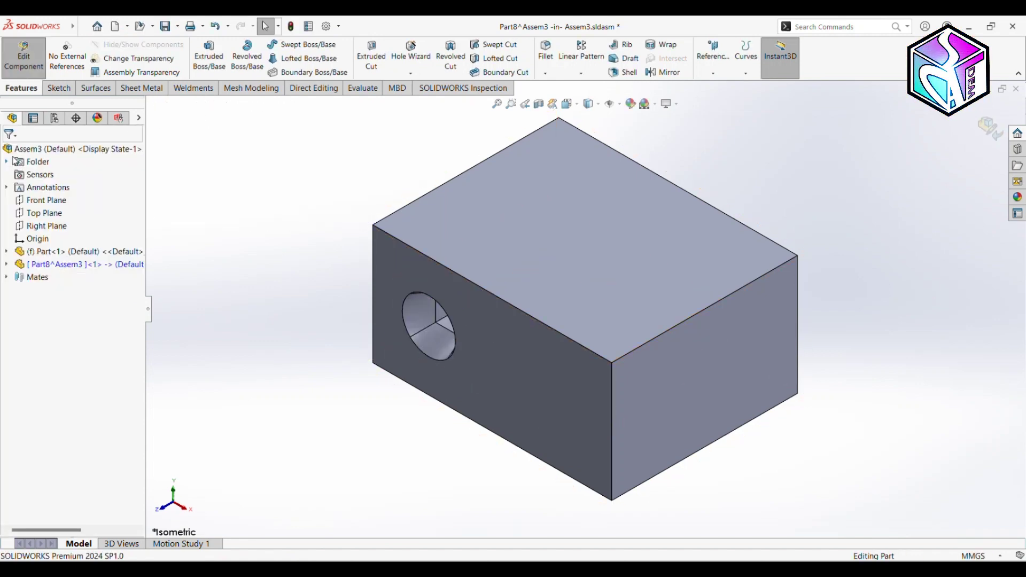
- Finish editing the box in context and suppress the casting component Part in the assembly
{"action": "middle_click_drag", "start_coordinate": [366, 377], "coordinate": [394, 304]}
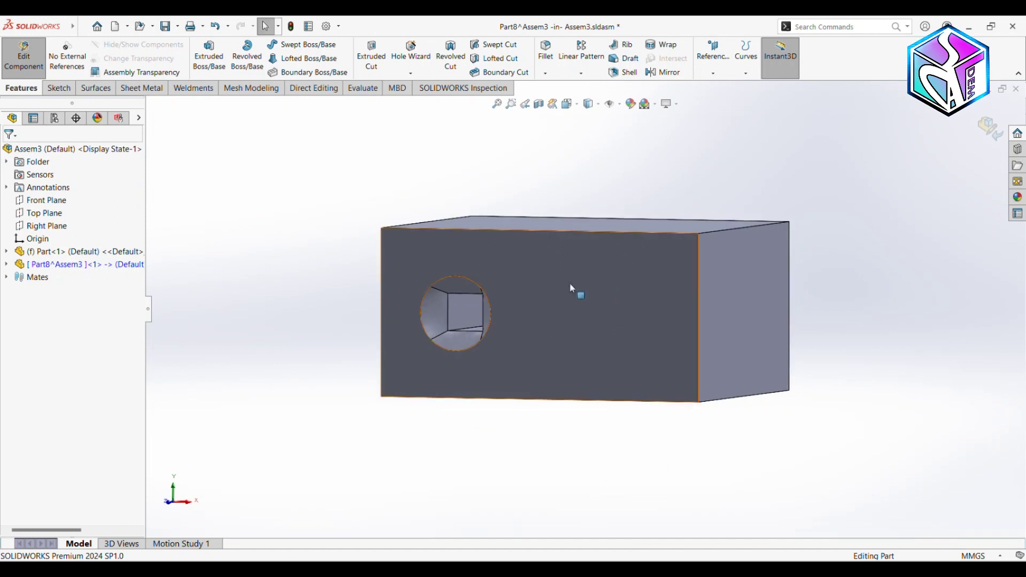
{"action": "left_click", "coordinate": [991, 127]}
{"action": "right_click", "coordinate": [48, 252]}
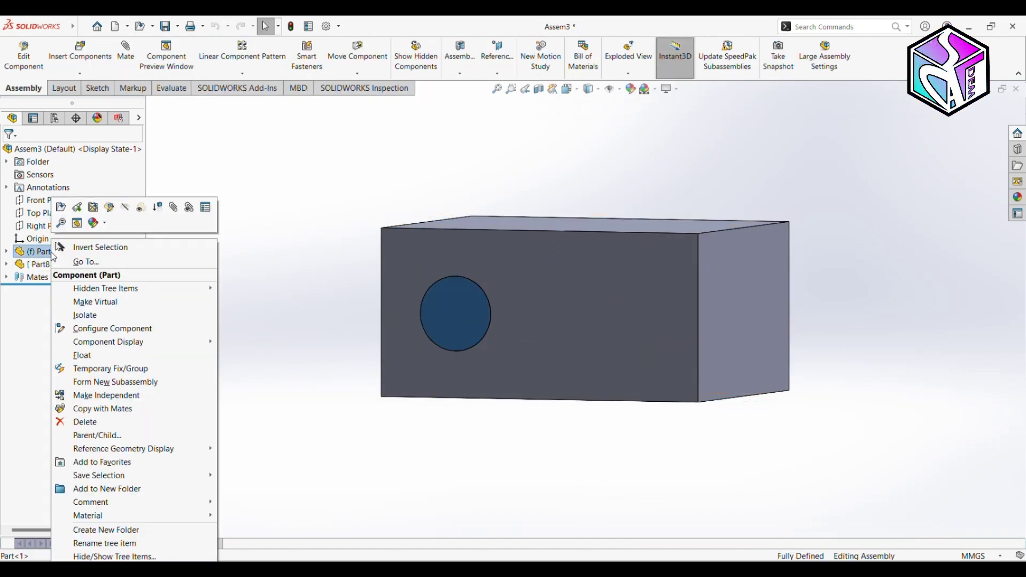
{"action": "left_click", "coordinate": [157, 207]}
{"action": "middle_click_drag", "start_coordinate": [321, 211], "coordinate": [264, 248]}
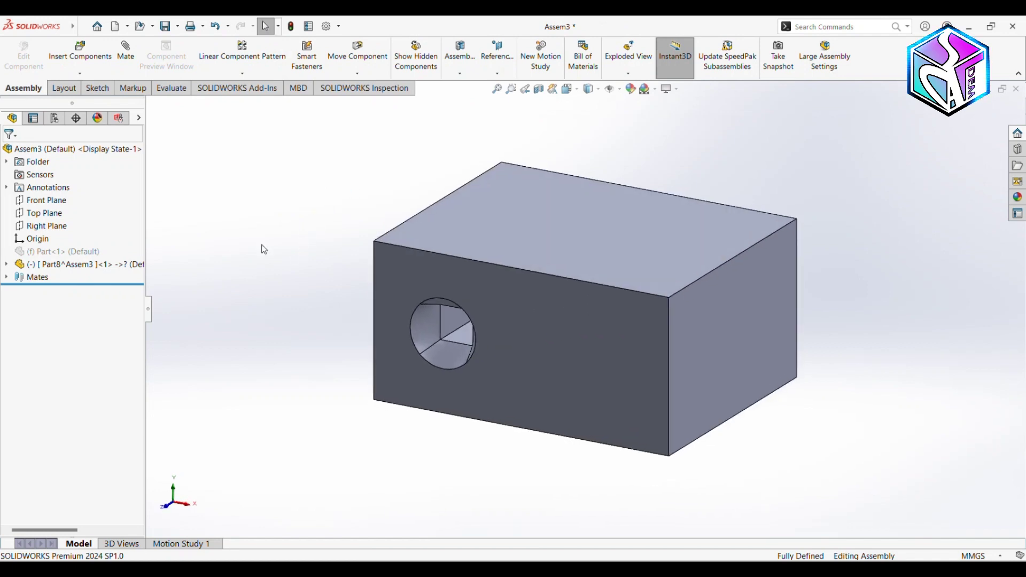
- Save the hollow box as Mold in STEP AP203 format in the Lost Foam folder, without resolving the suppressed component
{"action": "left_click", "coordinate": [82, 28]}
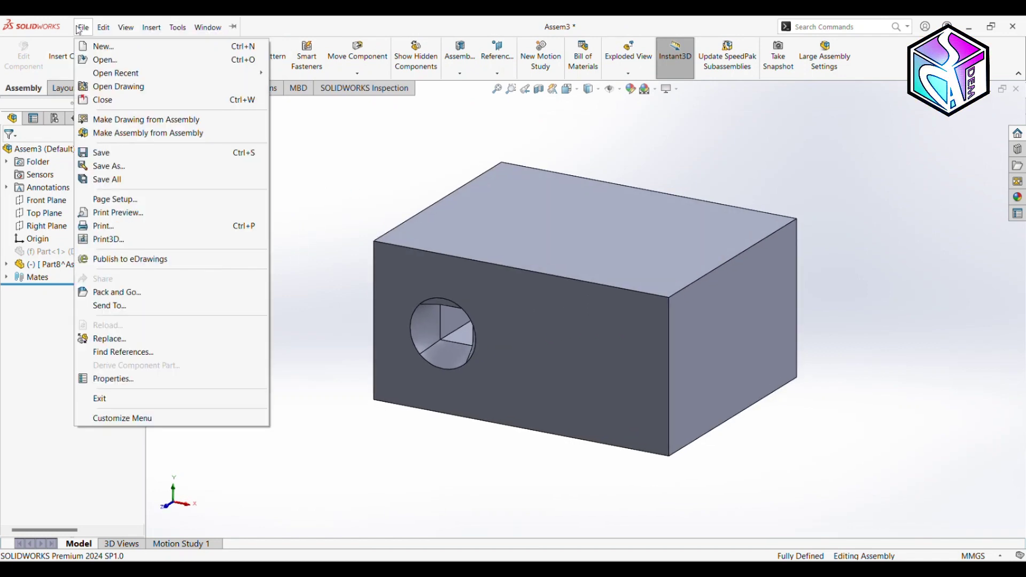
{"action": "left_click", "coordinate": [109, 166]}
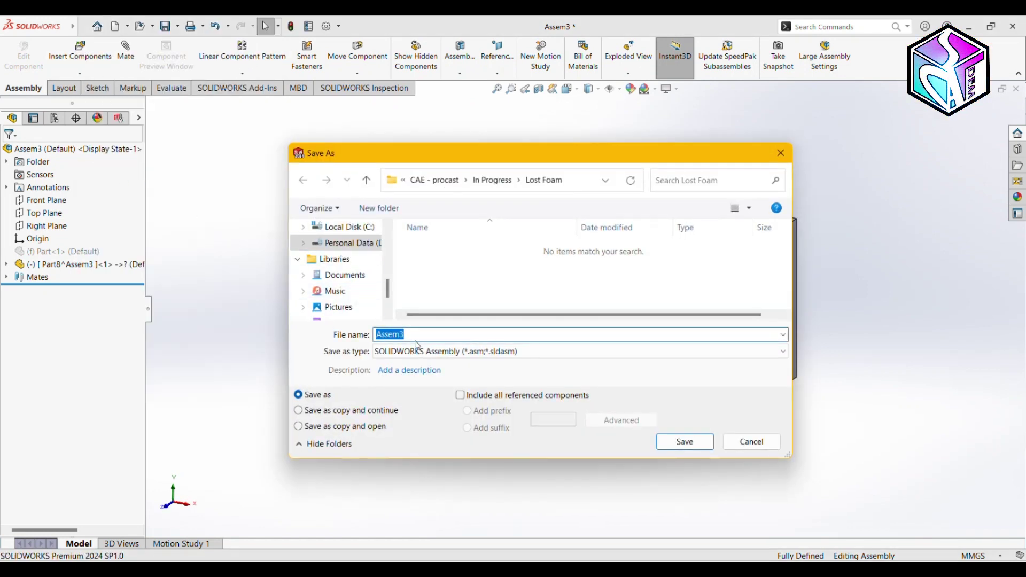
{"action": "type", "text": "Mold"}
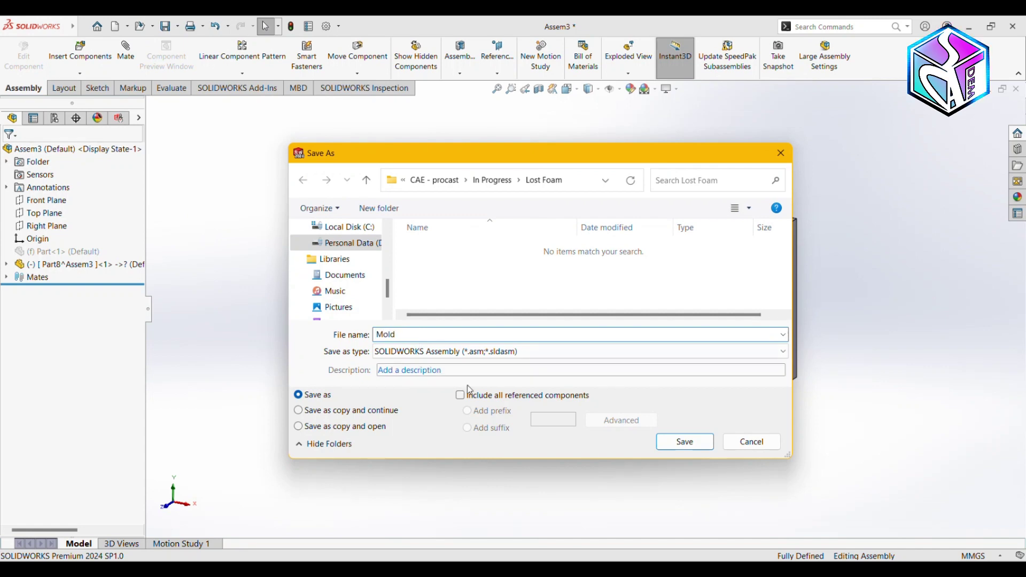
{"action": "left_click", "coordinate": [489, 351]}
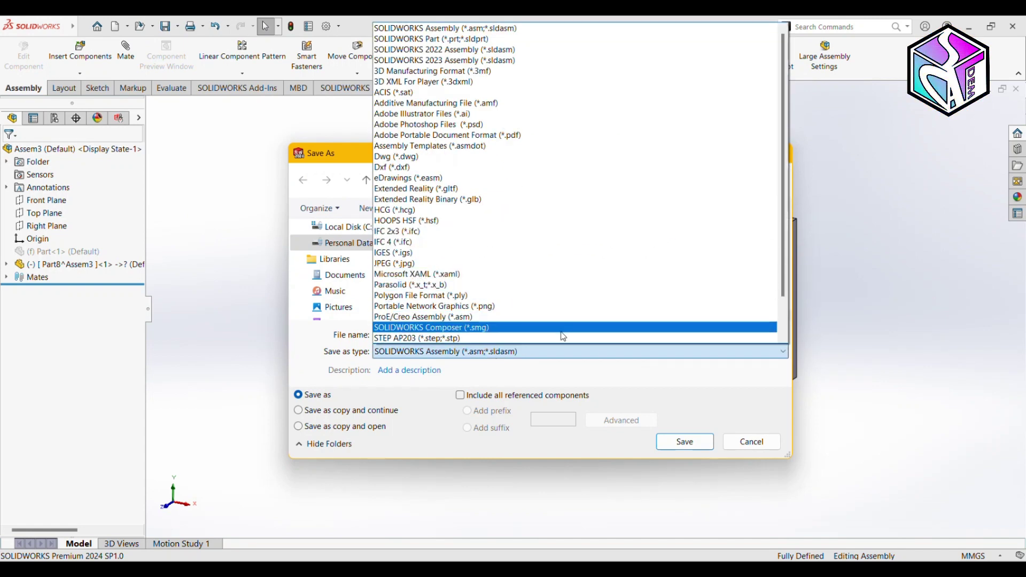
{"action": "left_click", "coordinate": [561, 338]}
{"action": "left_click", "coordinate": [685, 464]}
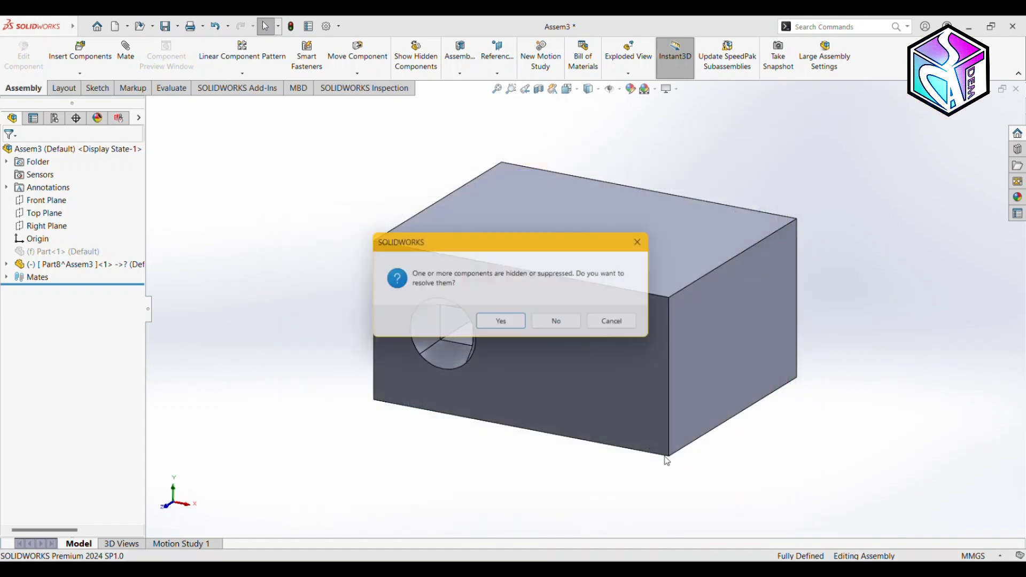
{"action": "left_click", "coordinate": [567, 345]}
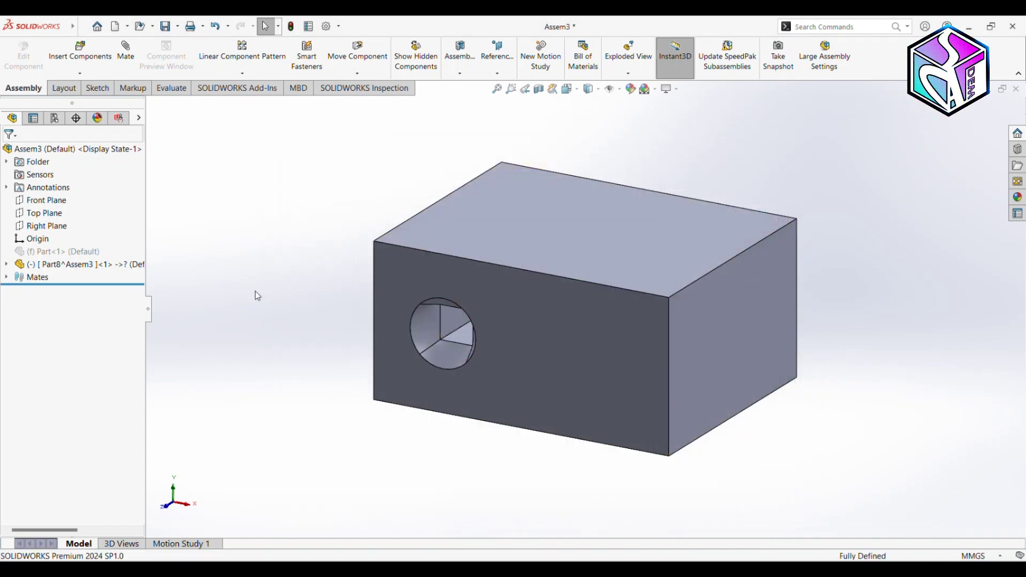
- Suppress the box component, saving all modified documents, and unsuppress the casting component Part
{"action": "right_click", "coordinate": [70, 264]}
{"action": "left_click", "coordinate": [174, 182]}
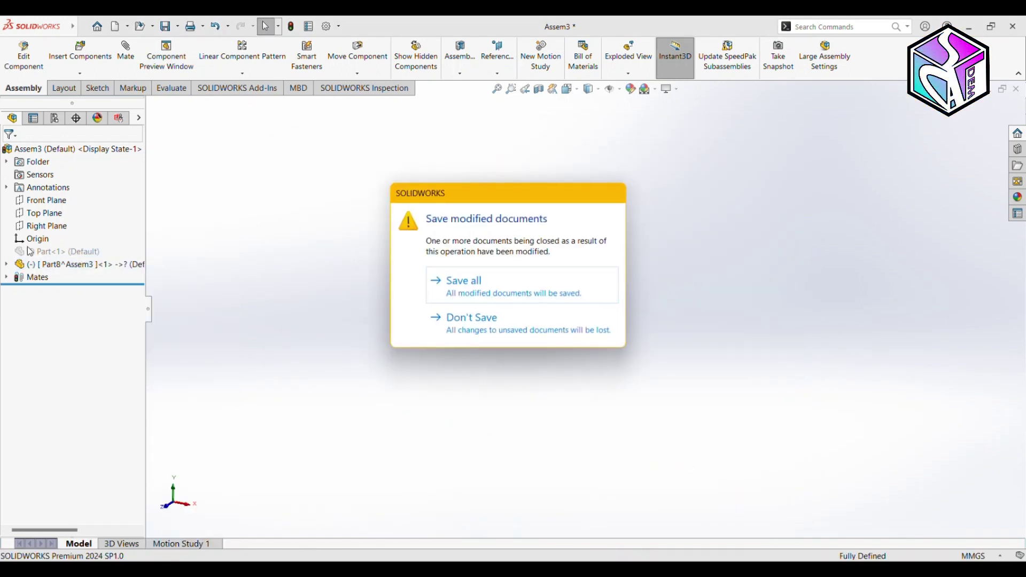
{"action": "left_click", "coordinate": [434, 282]}
{"action": "right_click", "coordinate": [49, 252]}
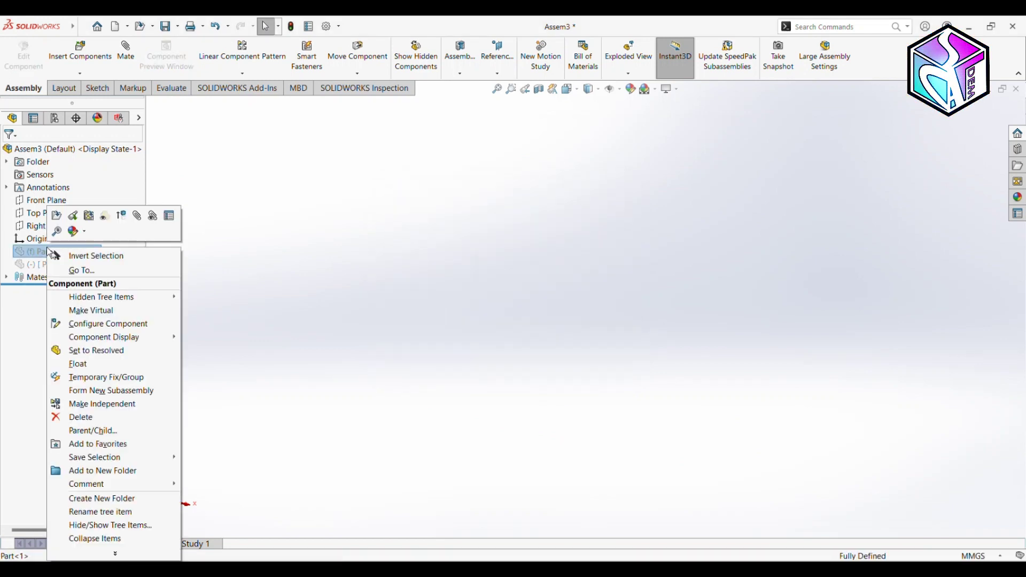
{"action": "left_click", "coordinate": [122, 216]}
- Suppress Loft1, Boss-Extrude3 and Boss-Extrude2 in the casting component, keeping only the main block
{"action": "left_click", "coordinate": [7, 252]}
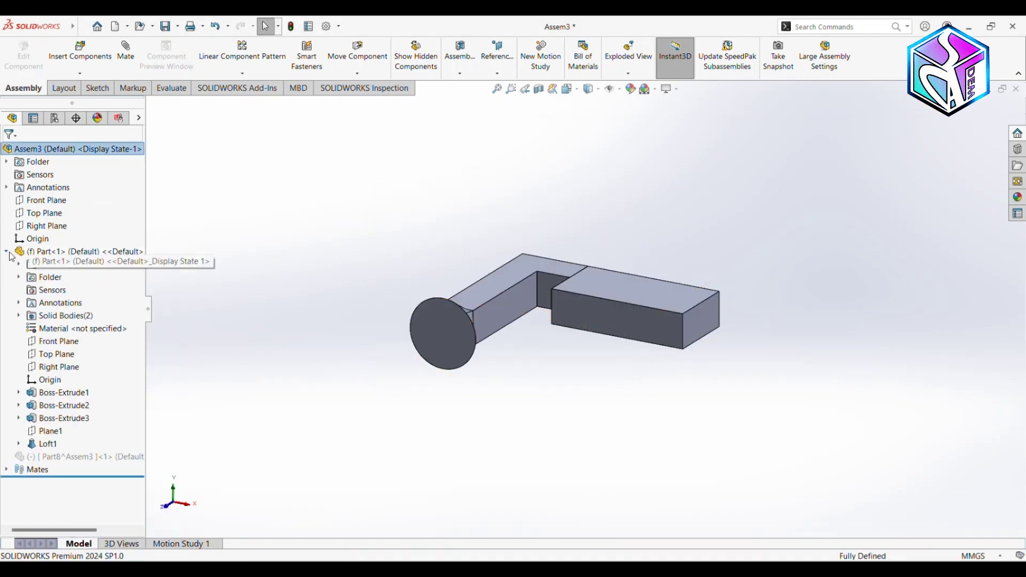
{"action": "right_click", "coordinate": [44, 443]}
{"action": "left_click", "coordinate": [77, 367]}
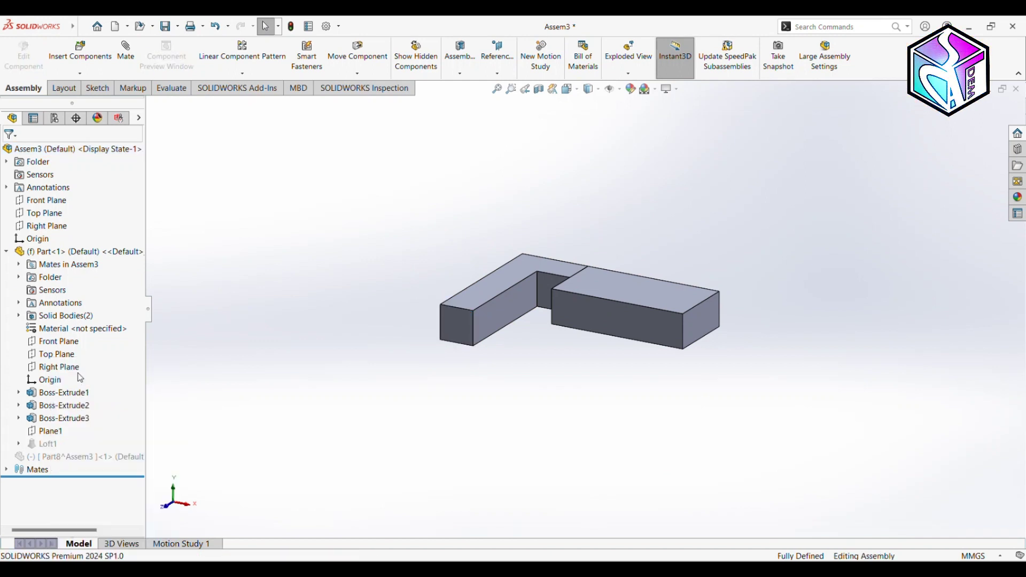
{"action": "right_click", "coordinate": [58, 420]}
{"action": "left_click", "coordinate": [99, 367]}
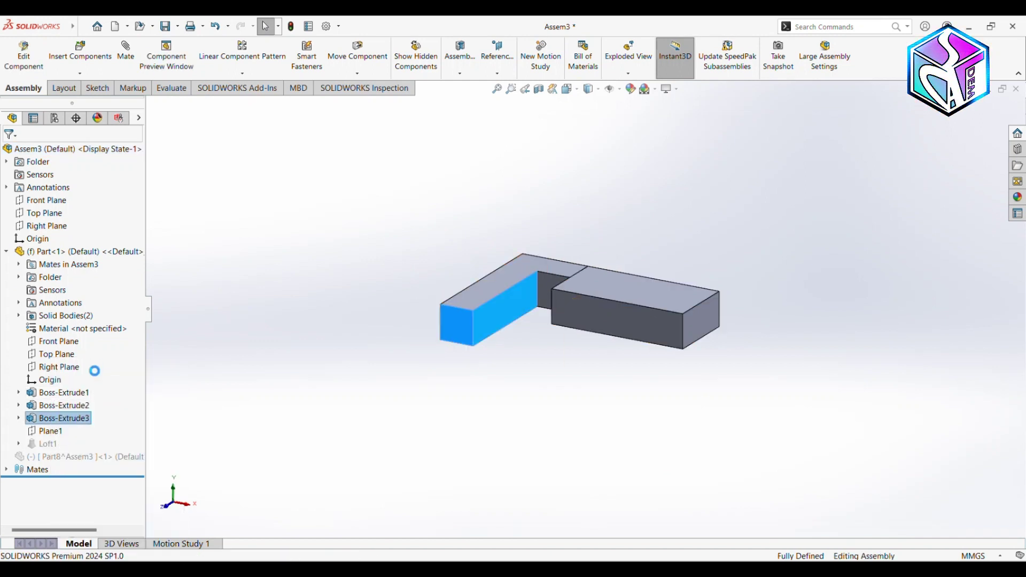
{"action": "right_click", "coordinate": [59, 406]}
{"action": "left_click", "coordinate": [98, 367]}
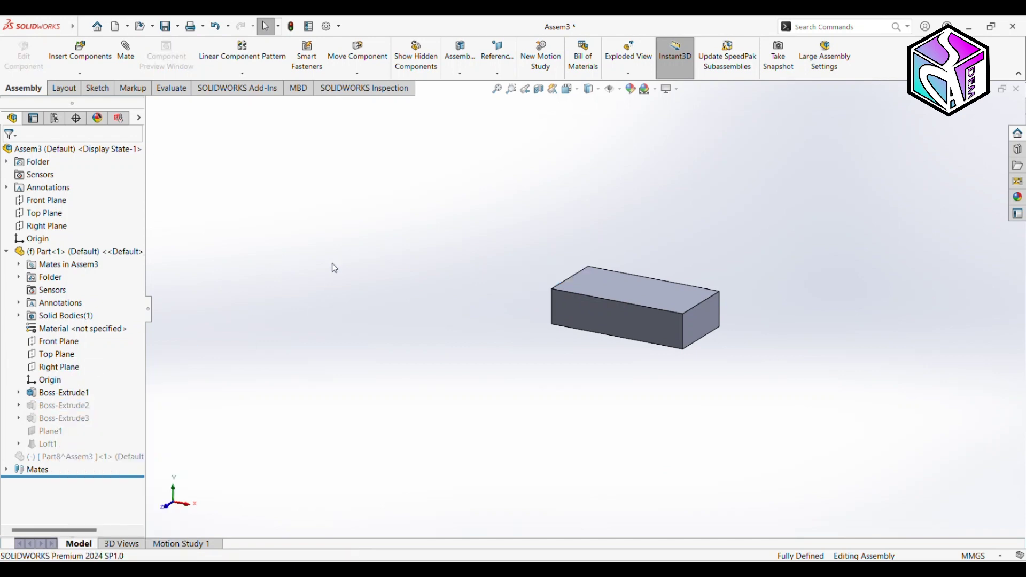
- Save the main block as Foam in STEP AP203 format in the Lost Foam folder, without resolving the suppressed component
{"action": "left_click", "coordinate": [174, 89]}
{"action": "left_click", "coordinate": [22, 88]}
{"action": "left_click", "coordinate": [83, 27]}
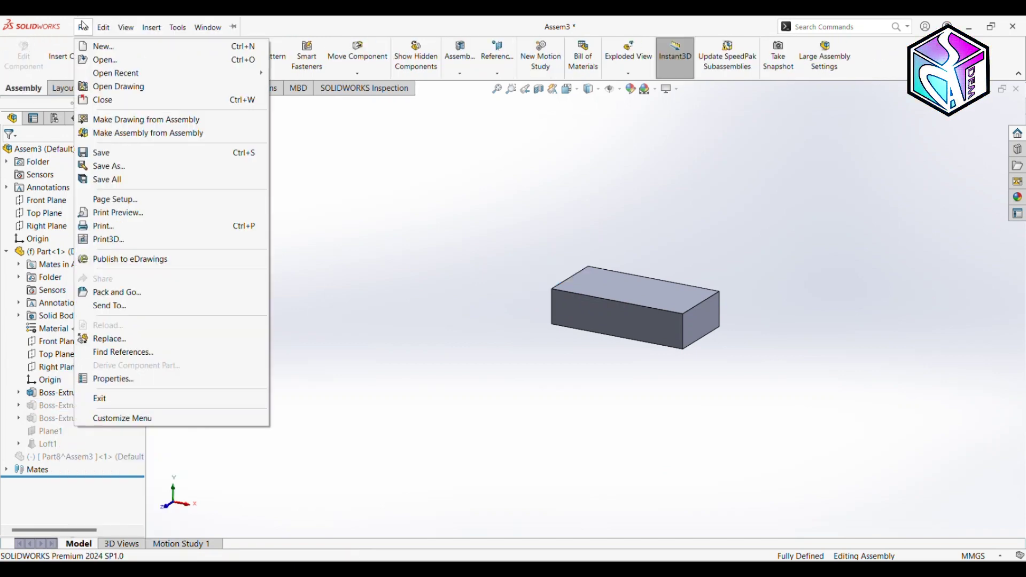
{"action": "left_click", "coordinate": [109, 167]}
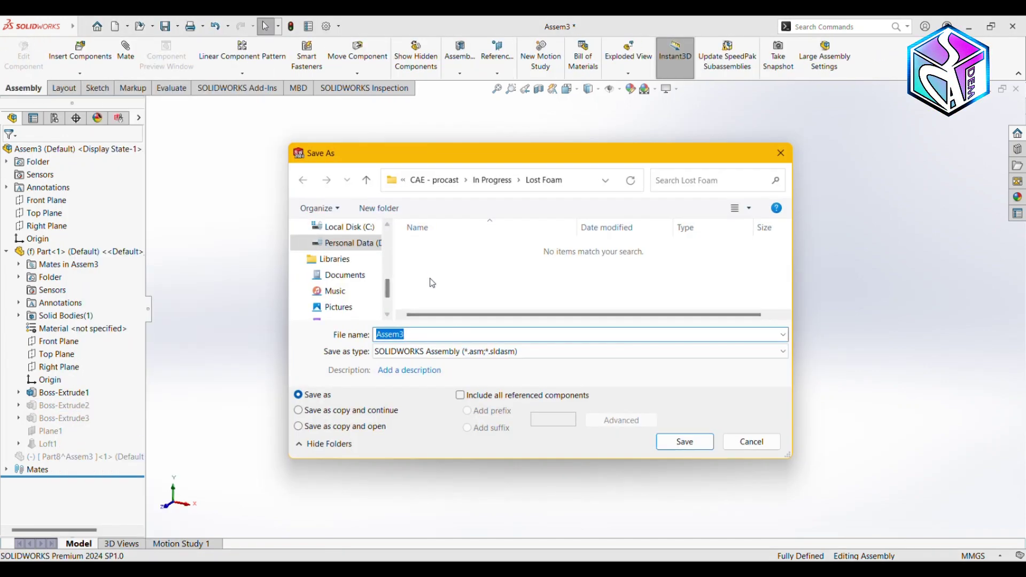
{"action": "type", "text": "Foam"}
{"action": "key", "text": "Tab"}
{"action": "key", "text": "Down"}
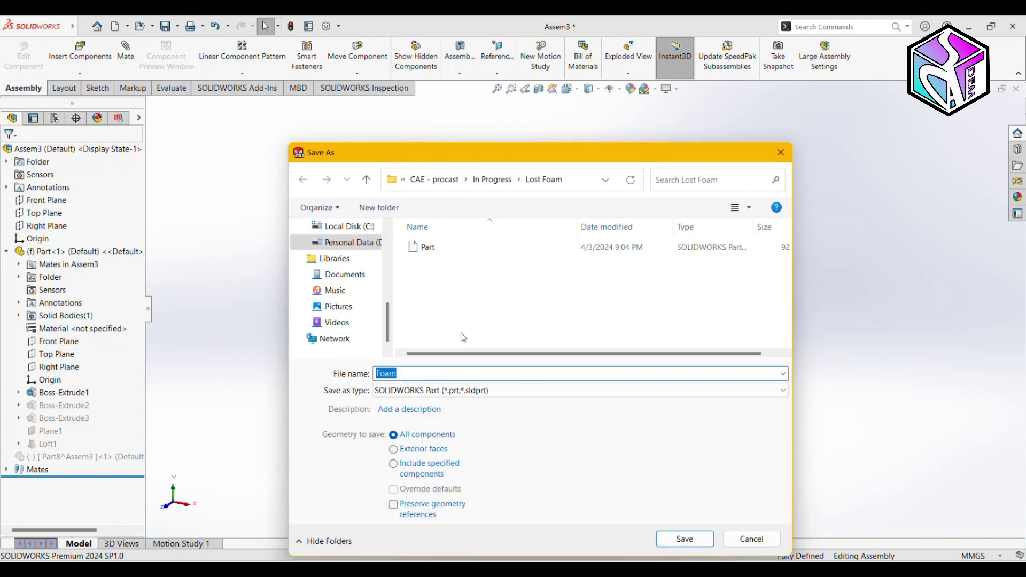
{"action": "left_click", "coordinate": [427, 390]}
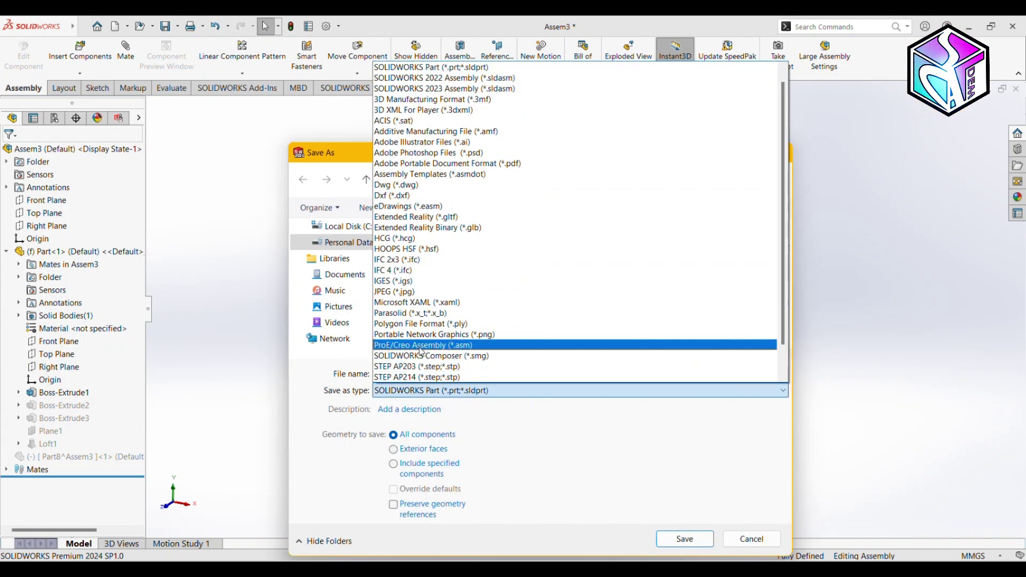
{"action": "left_click", "coordinate": [421, 366]}
{"action": "left_click", "coordinate": [687, 464]}
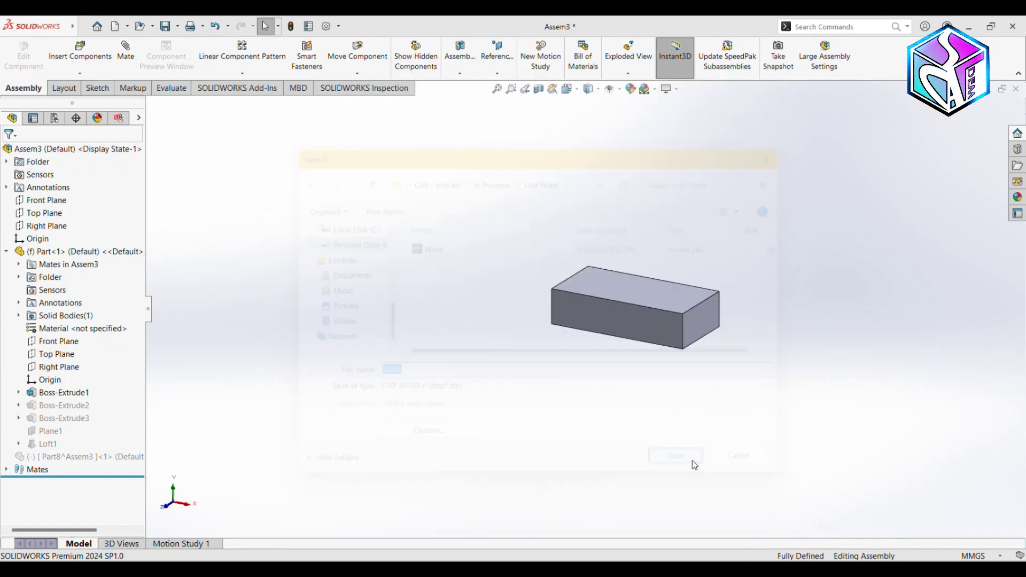
{"action": "left_click", "coordinate": [548, 321]}
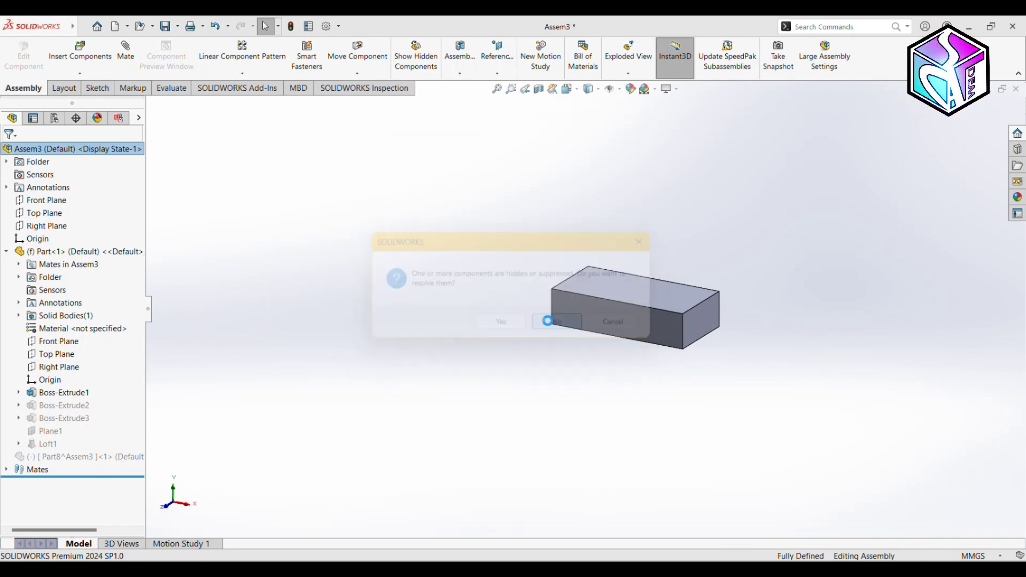
- Hide the main block Boss-Extrude1 in the casting component and unsuppress Boss-Extrude2, Boss-Extrude3 and Loft1 with its plane
{"action": "right_click", "coordinate": [70, 395]}
{"action": "left_click", "coordinate": [77, 381]}
{"action": "right_click", "coordinate": [47, 405]}
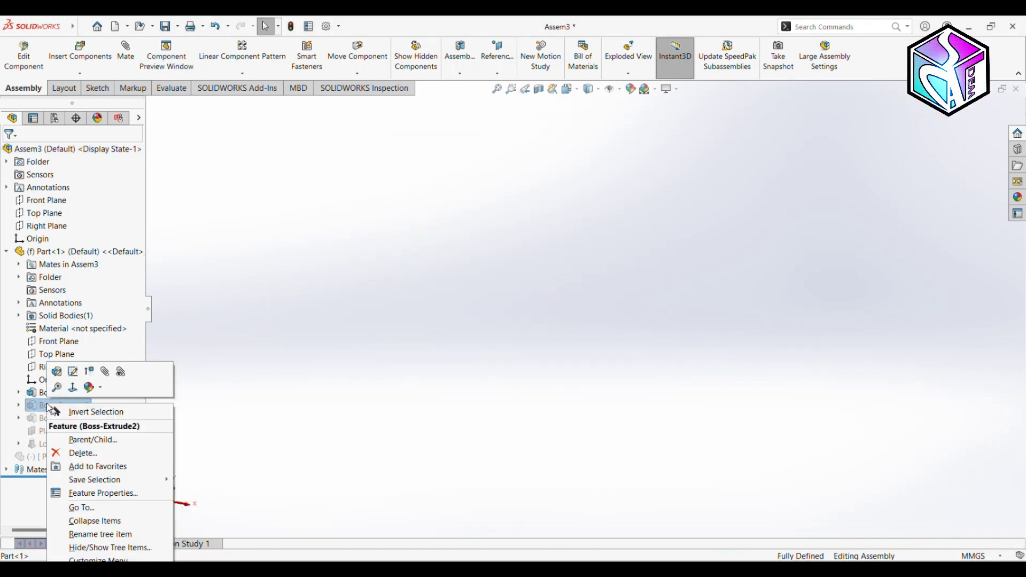
{"action": "left_click", "coordinate": [86, 372]}
{"action": "right_click", "coordinate": [56, 421]}
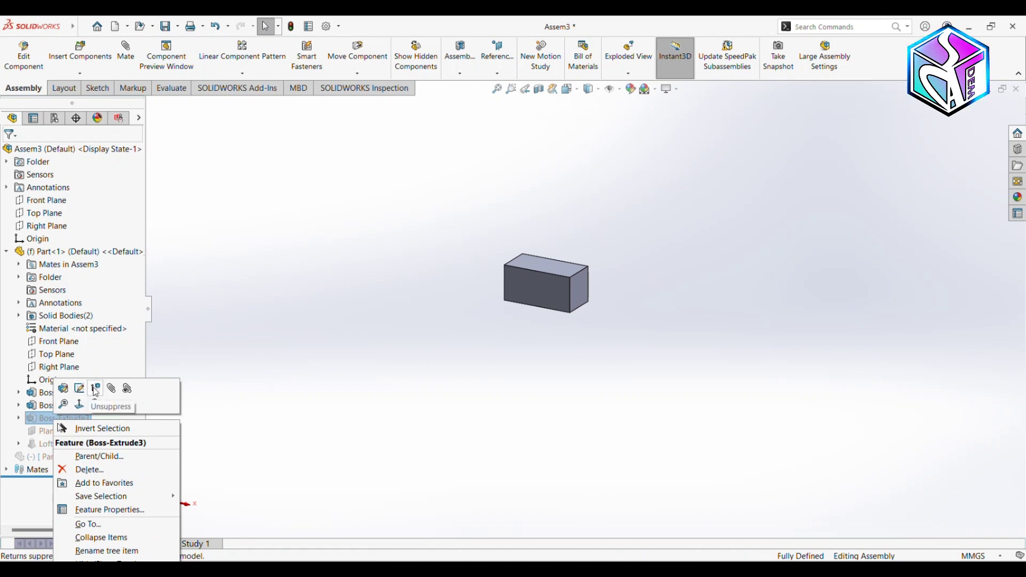
{"action": "left_click", "coordinate": [86, 386]}
{"action": "right_click", "coordinate": [48, 438]}
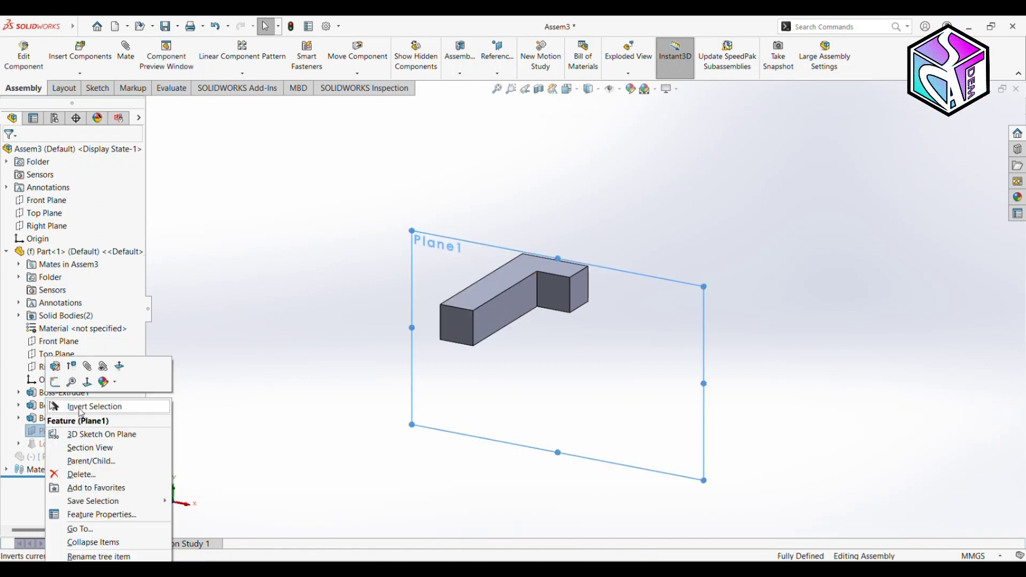
{"action": "right_click", "coordinate": [44, 444]}
{"action": "left_click", "coordinate": [73, 395]}
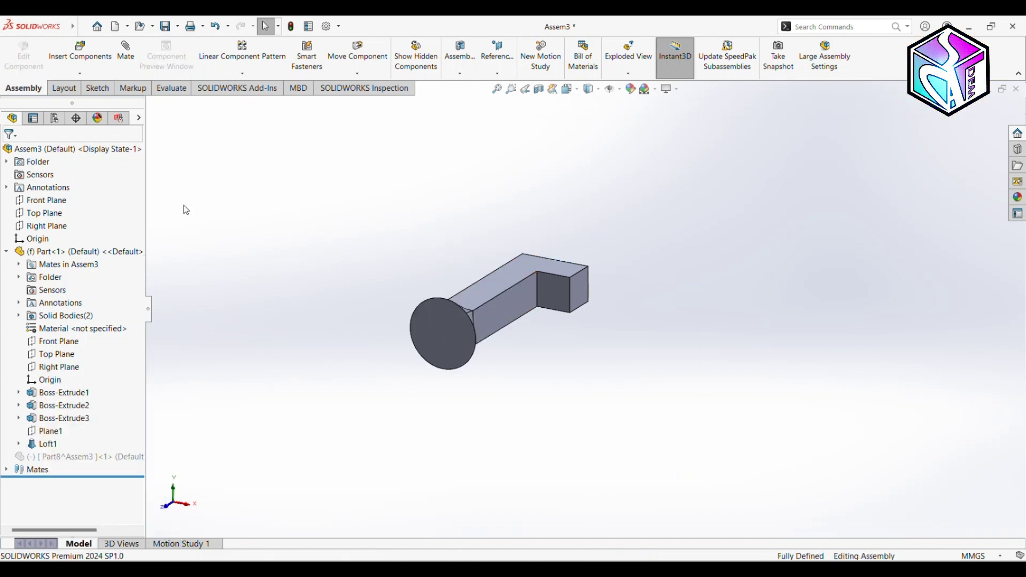
- Save the visible gating geometry as Runner in STEP AP203 format in the Lost Foam folder, without resolving hidden or suppressed components
{"action": "left_click", "coordinate": [83, 29]}
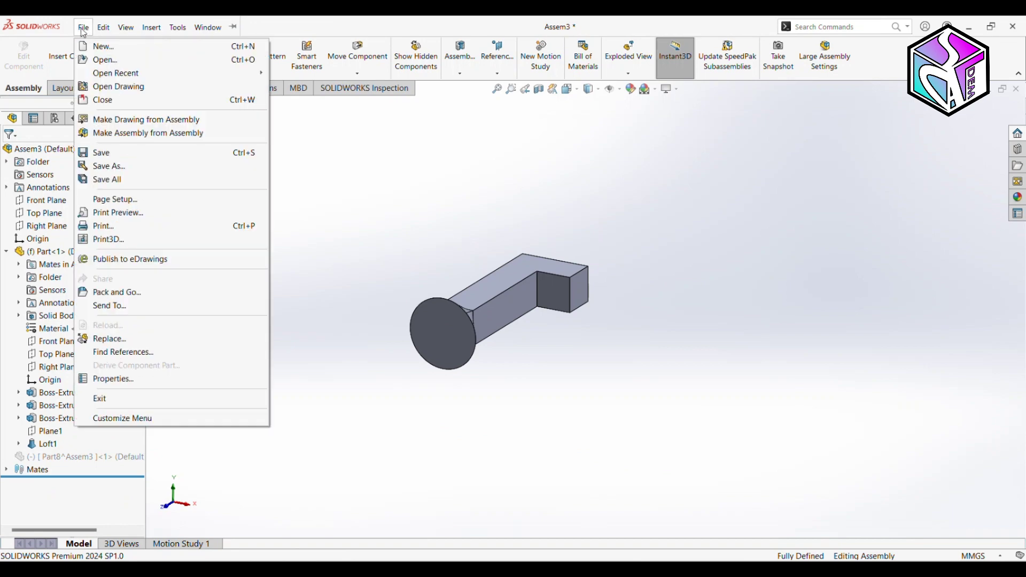
{"action": "left_click", "coordinate": [105, 166]}
{"action": "left_click", "coordinate": [421, 352]}
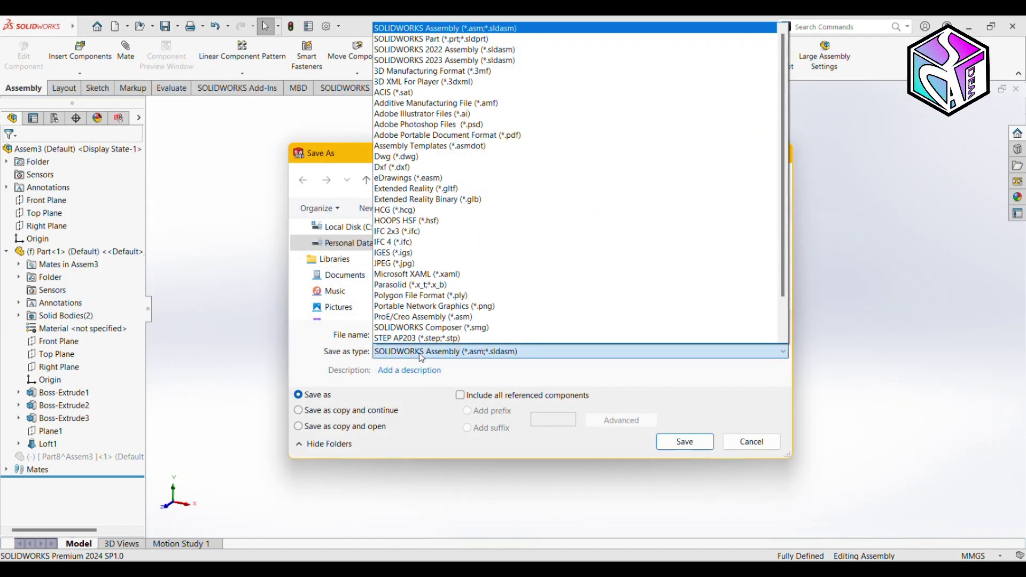
{"action": "left_click", "coordinate": [423, 337]}
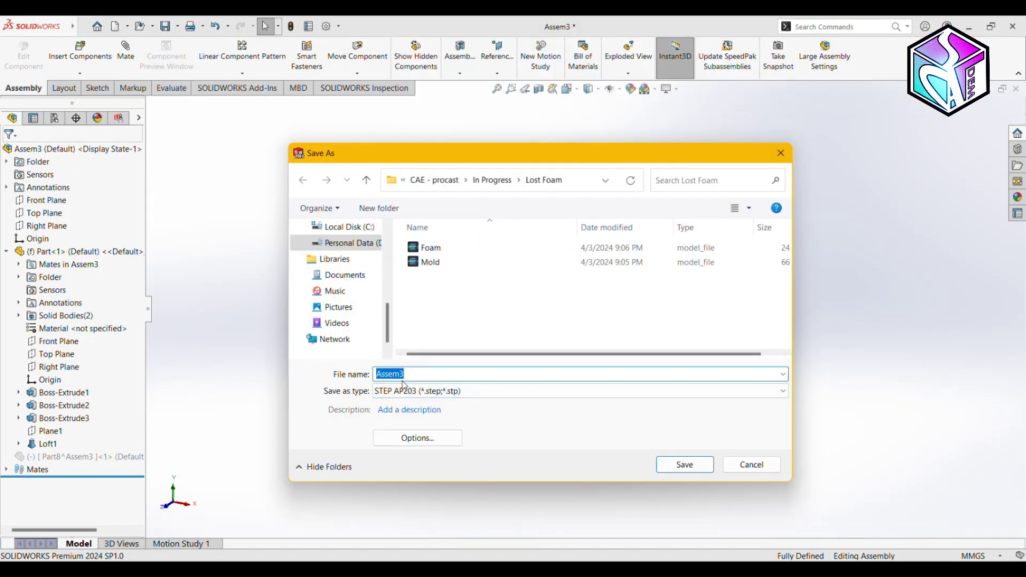
{"action": "type", "text": "Runner"}
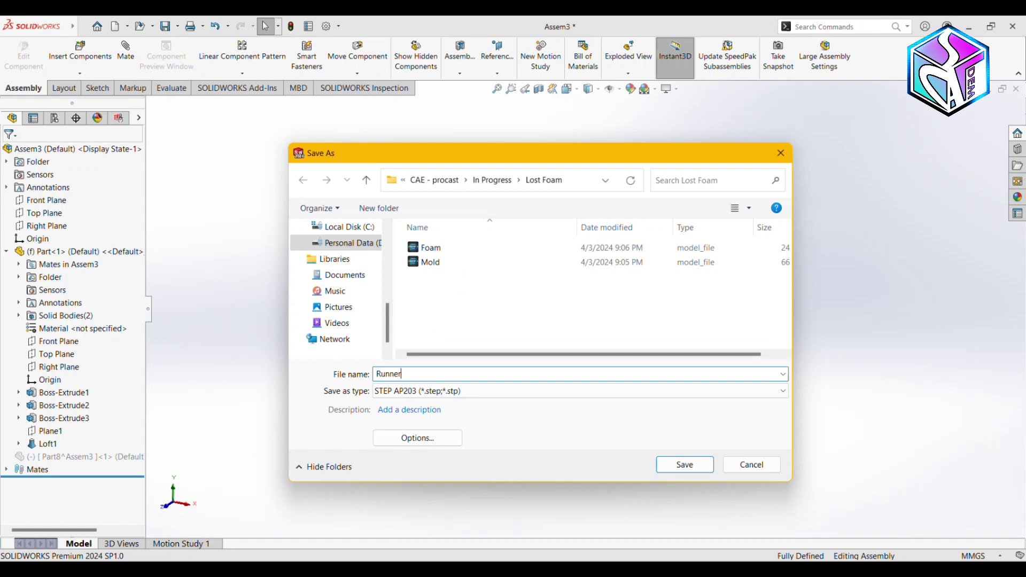
{"action": "left_click", "coordinate": [695, 465]}
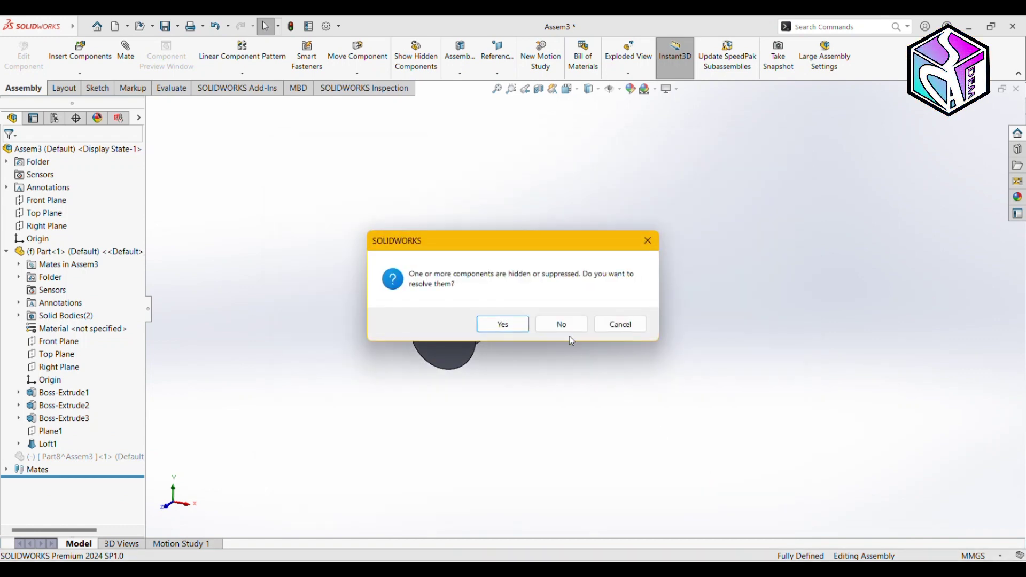
{"action": "left_click", "coordinate": [567, 330]}
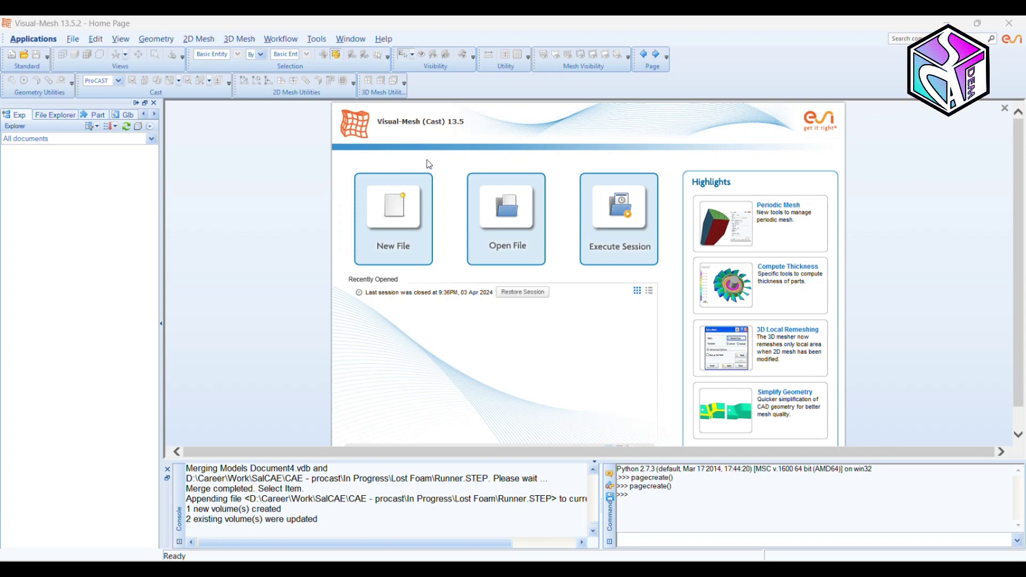
- Switch to Visual-Mesh, create a new document and append the Foam, Mold and Runner files from the Lost Foam folder
{"action": "left_click", "coordinate": [404, 235]}
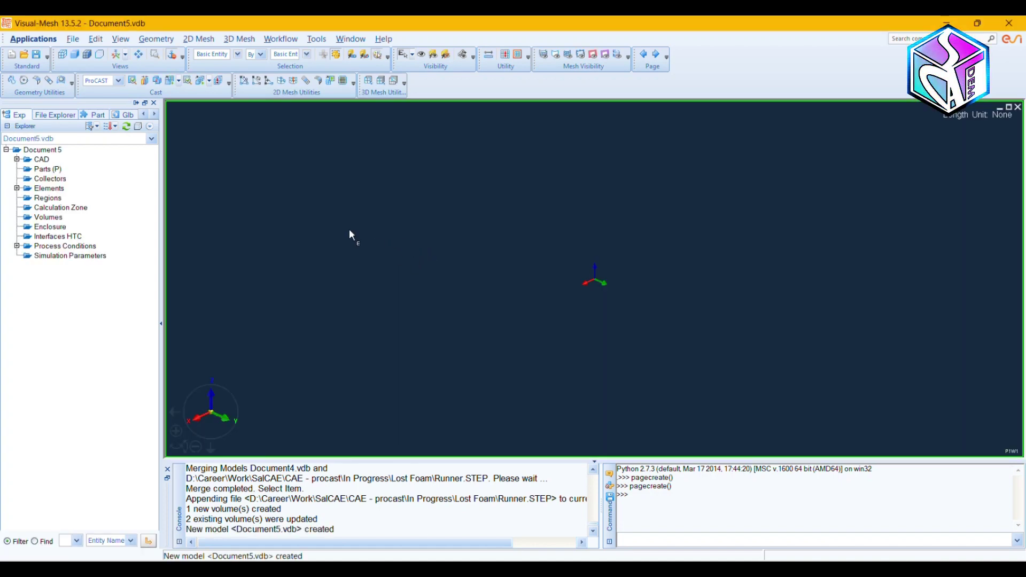
{"action": "left_click", "coordinate": [52, 38]}
{"action": "left_click", "coordinate": [49, 62]}
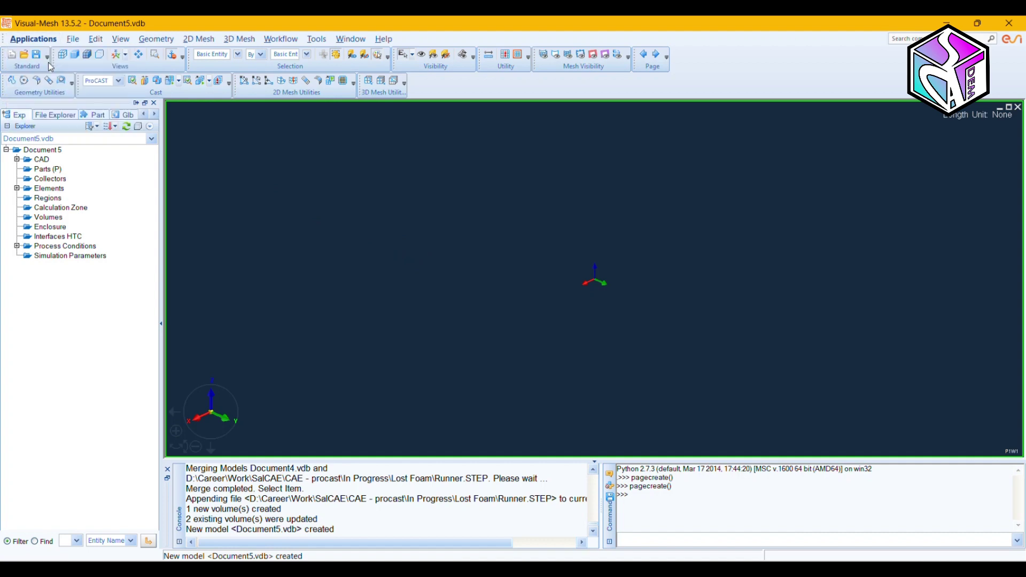
{"action": "left_click", "coordinate": [74, 39]}
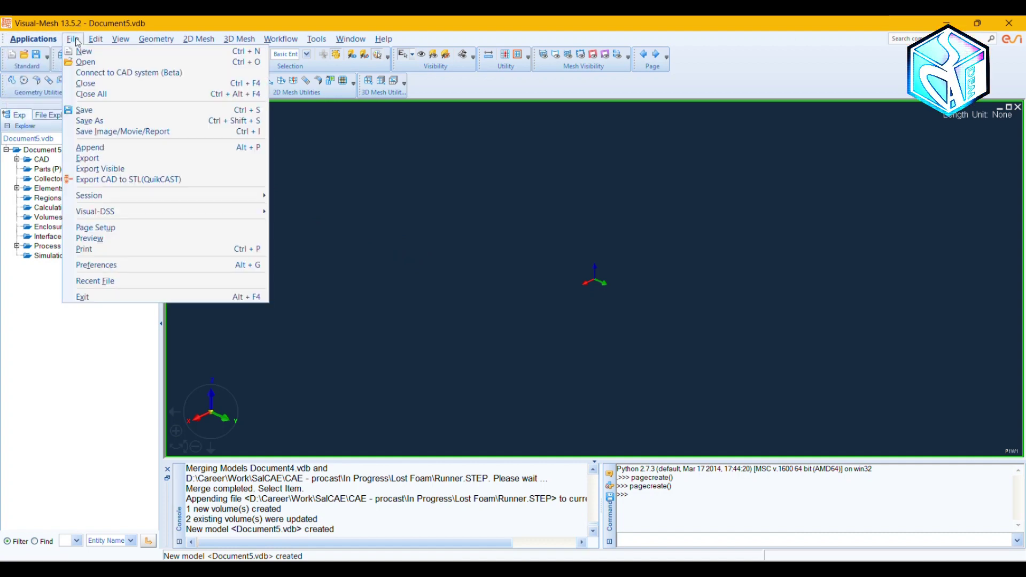
{"action": "left_click", "coordinate": [107, 148]}
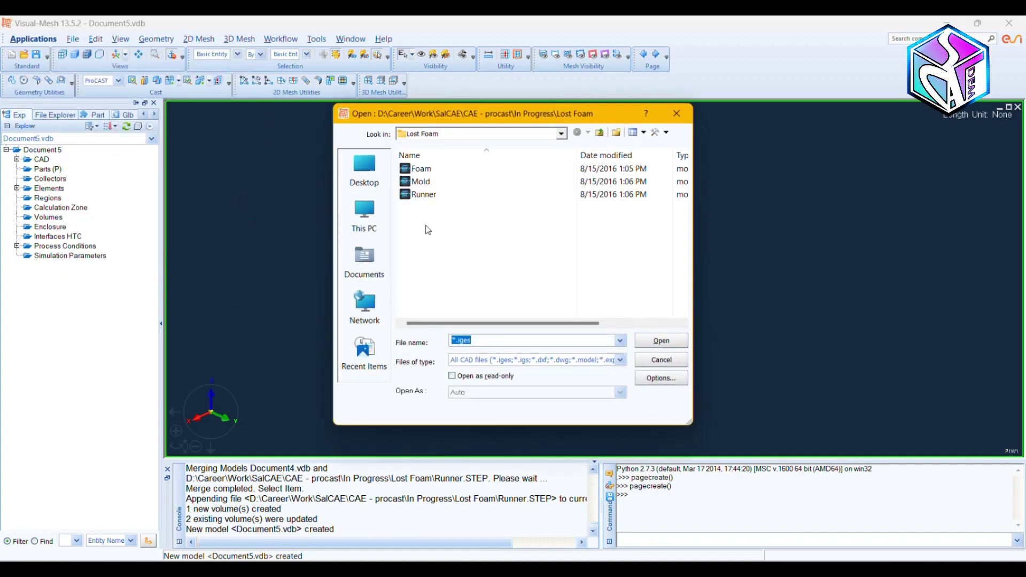
{"action": "left_click_drag", "start_coordinate": [425, 231], "coordinate": [439, 163]}
{"action": "left_click", "coordinate": [663, 342]}
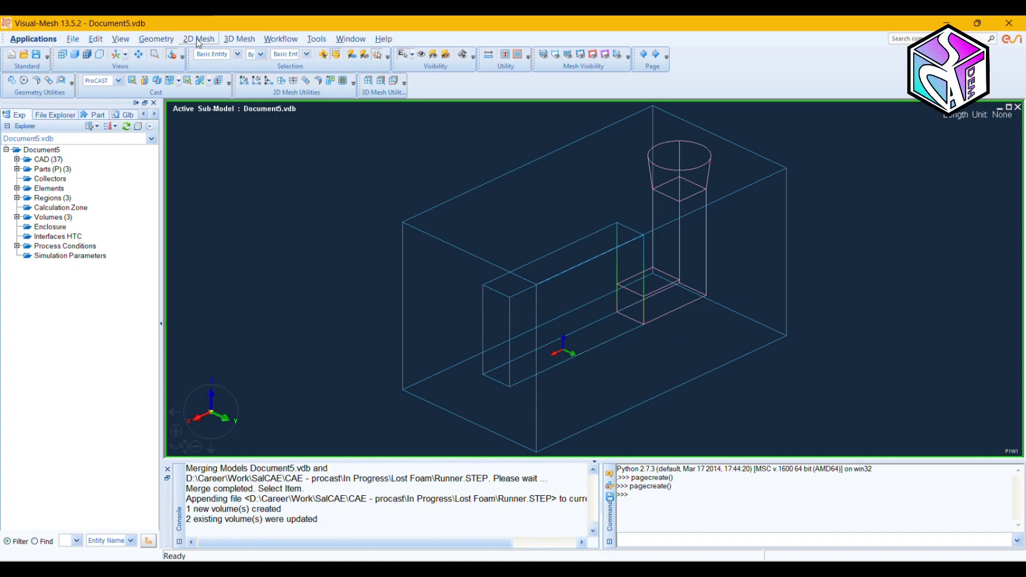
- Check the imported geometry for topology problems with the Repair tool, then close it
{"action": "left_click", "coordinate": [156, 39]}
{"action": "left_click", "coordinate": [161, 60]}
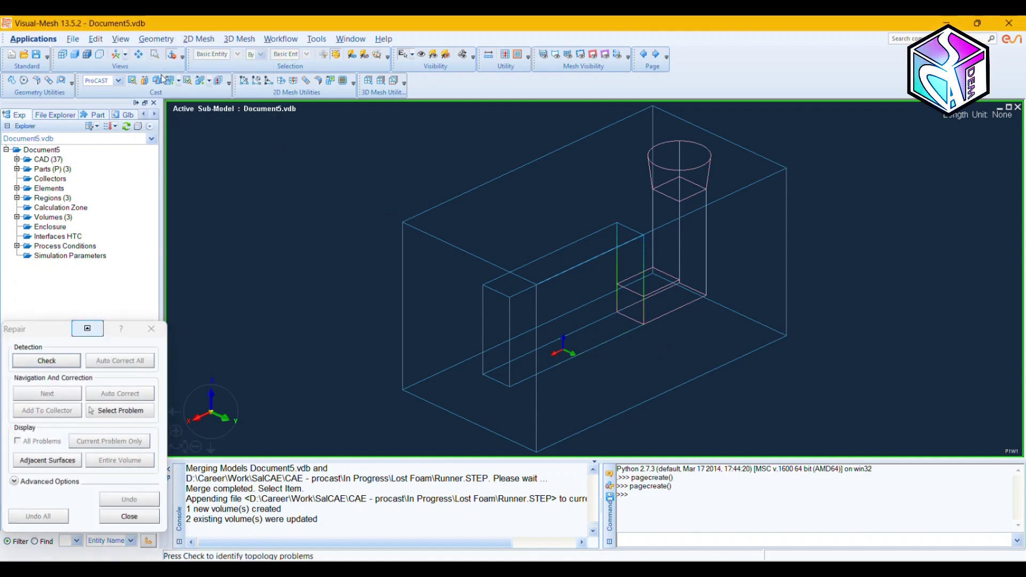
{"action": "left_click", "coordinate": [70, 366]}
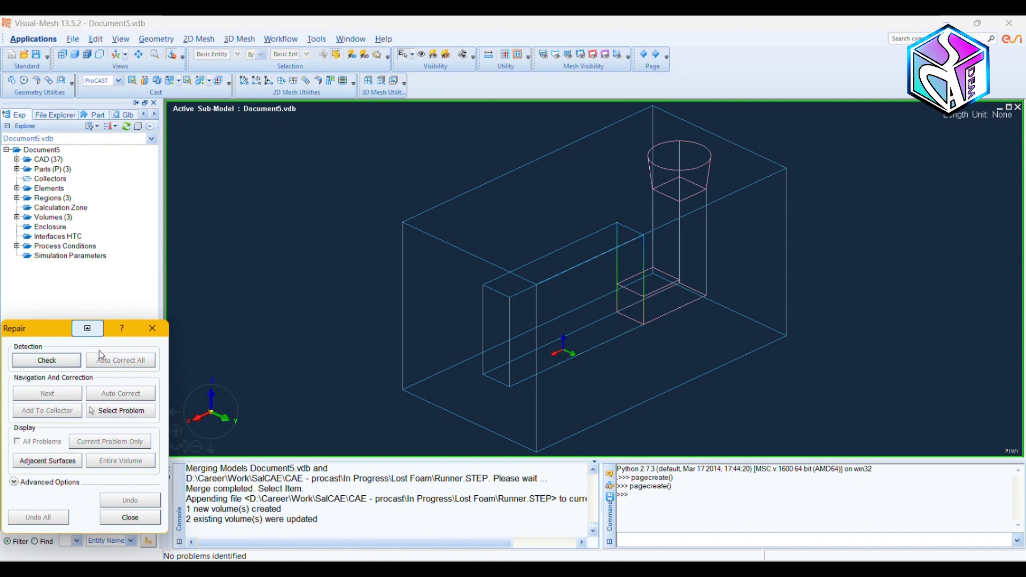
{"action": "left_click", "coordinate": [195, 555]}
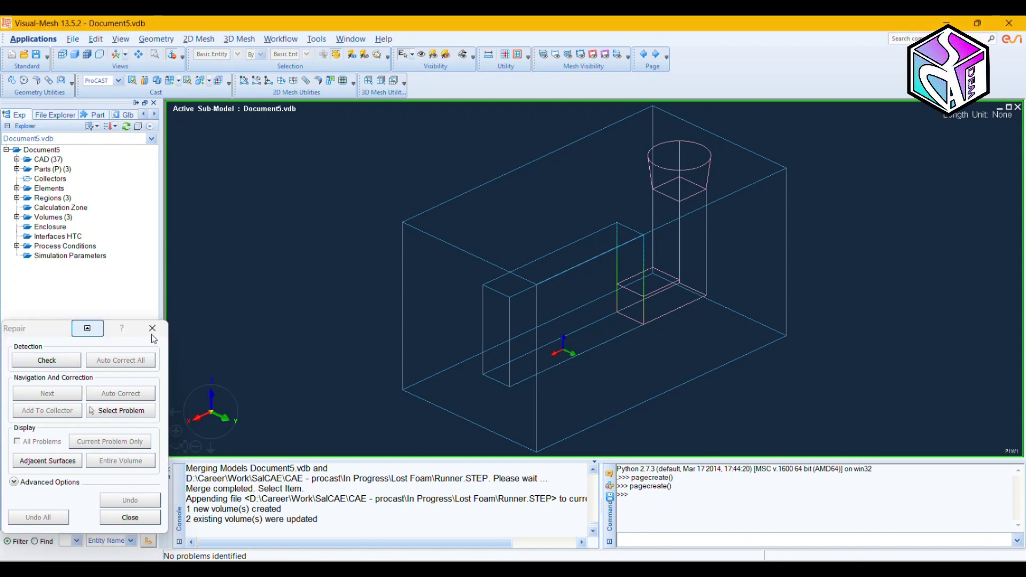
{"action": "left_click", "coordinate": [130, 518]}
- Check the three volumes for overlapping faces with a gap tolerance of 0.2 and assemble all of them
{"action": "left_click", "coordinate": [156, 38]}
{"action": "left_click", "coordinate": [155, 74]}
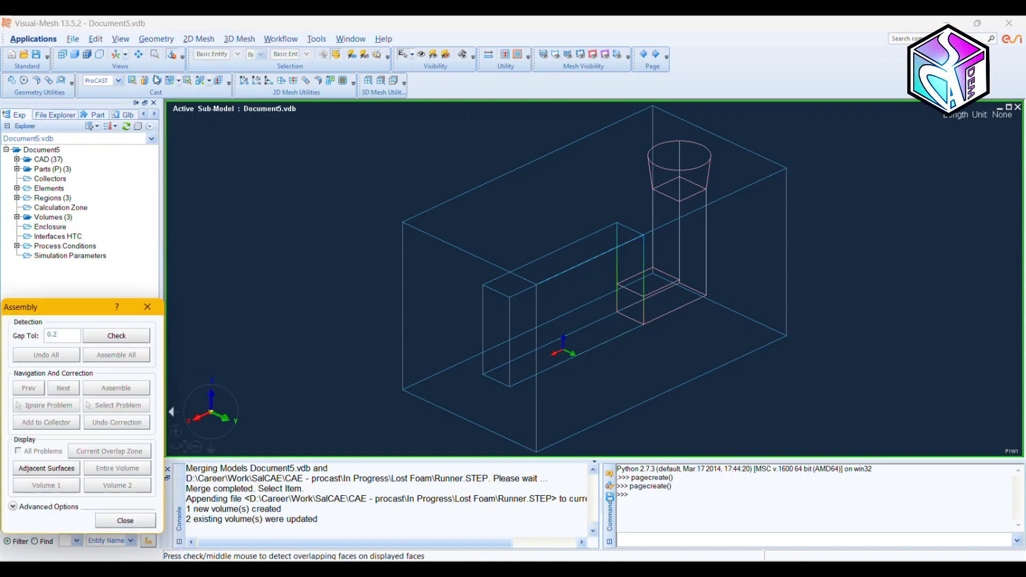
{"action": "left_click", "coordinate": [129, 333]}
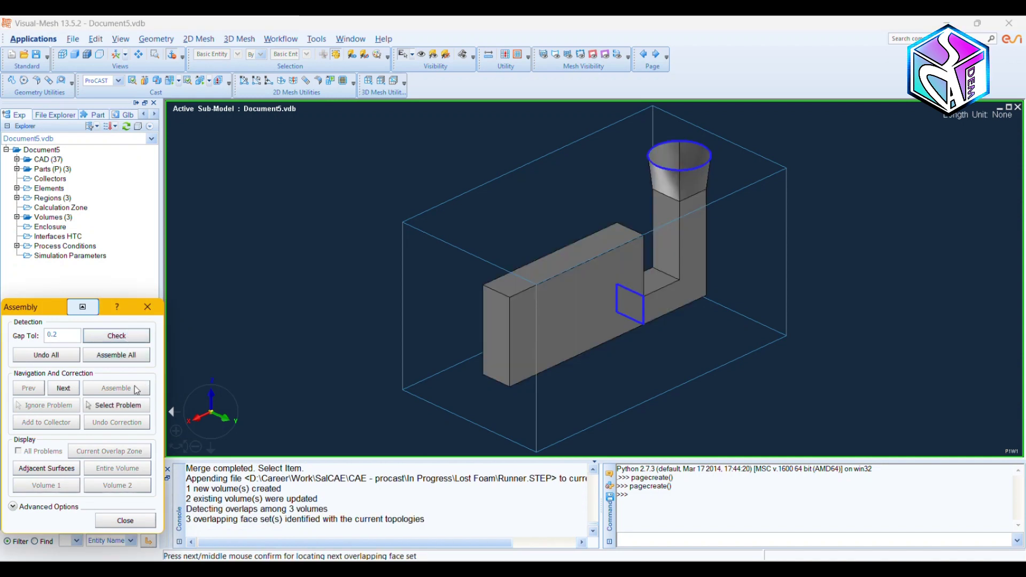
{"action": "left_click", "coordinate": [116, 355]}
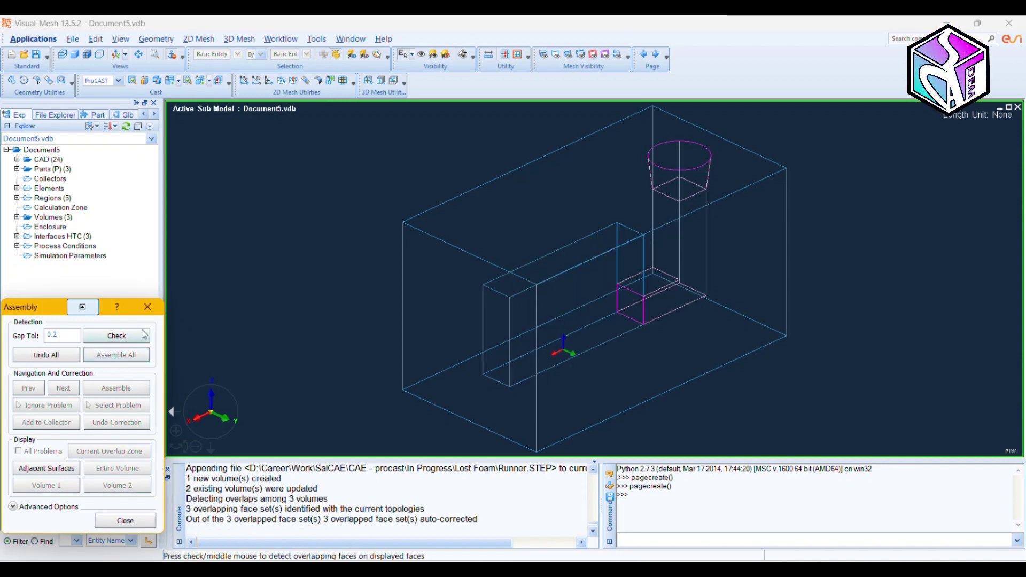
{"action": "left_click", "coordinate": [147, 307]}
- Generate a surface mesh on all surfaces with an element size of 10, showing the nodes along the edges
{"action": "left_click", "coordinate": [198, 39]}
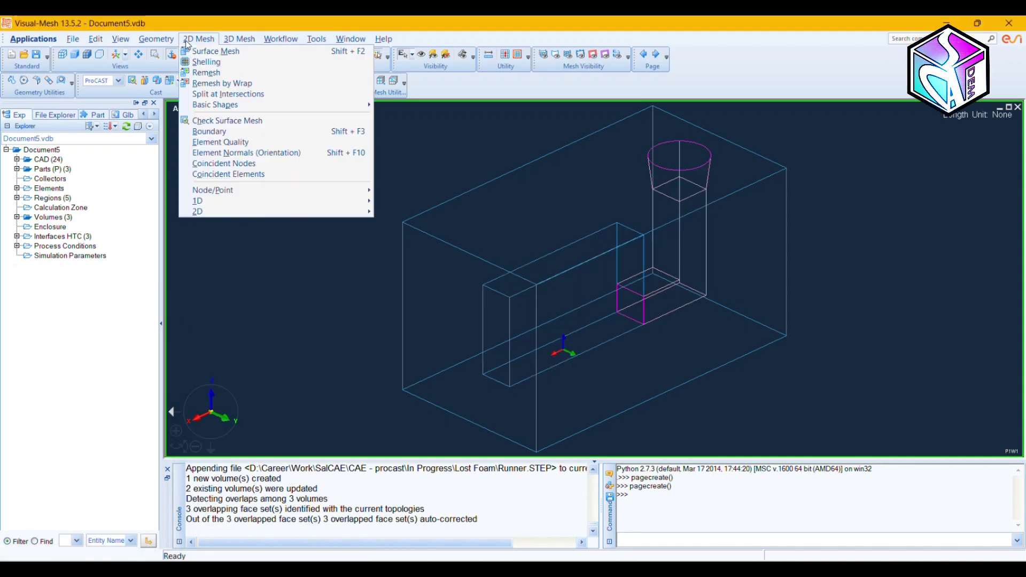
{"action": "left_click", "coordinate": [203, 52]}
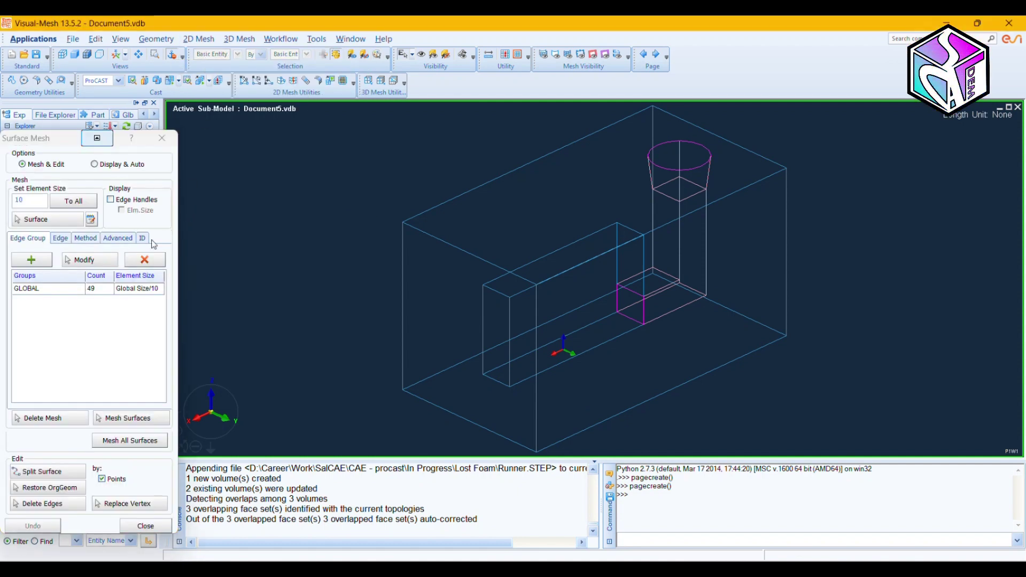
{"action": "left_click", "coordinate": [581, 56]}
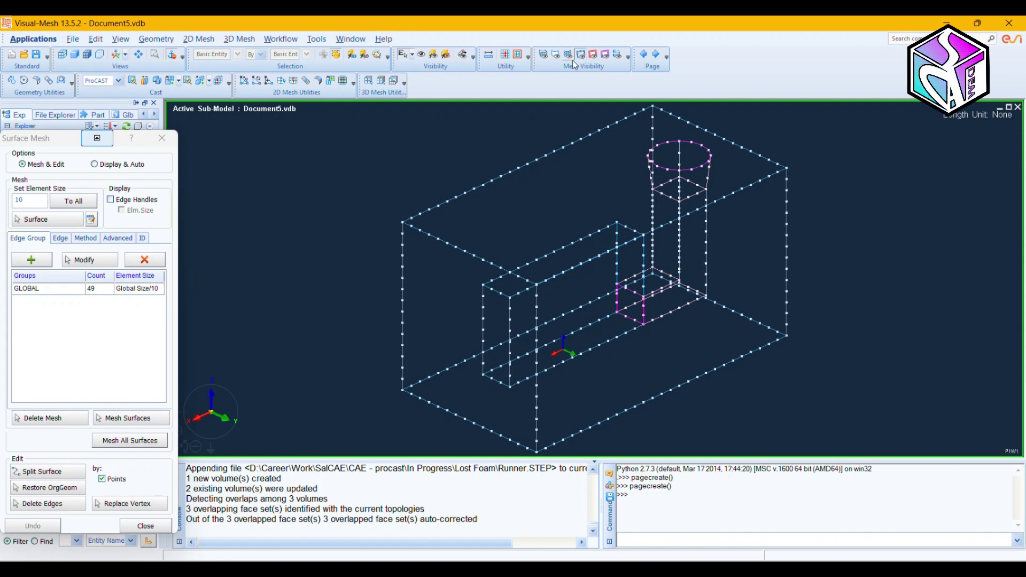
{"action": "left_click", "coordinate": [129, 441]}
{"action": "left_click", "coordinate": [100, 54]}
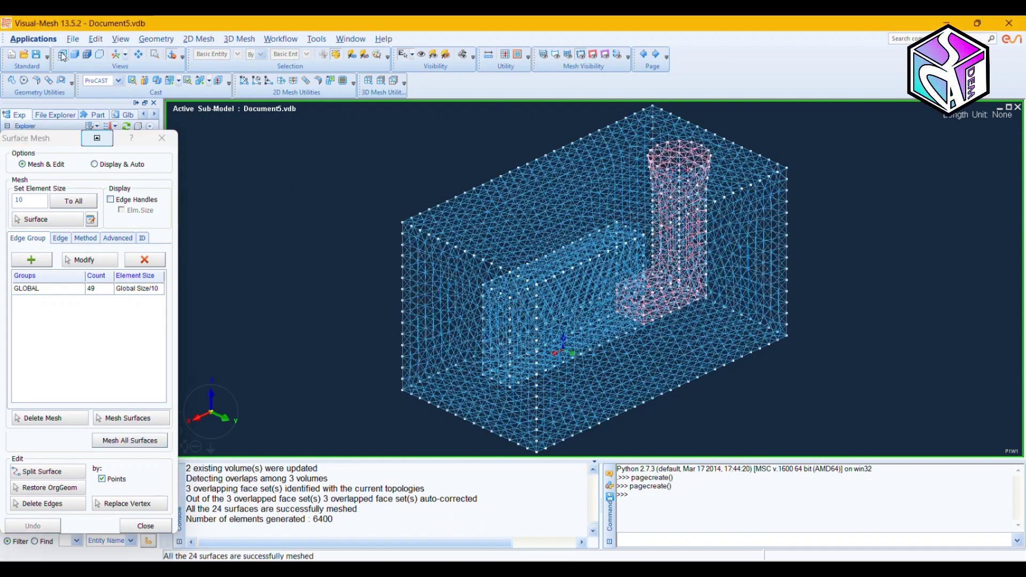
{"action": "left_click", "coordinate": [162, 138]}
- Run Check Surface Mesh in Fine mode for cracks, intersections, overlaps, holes and bad quality, and read the report
{"action": "left_click", "coordinate": [198, 38]}
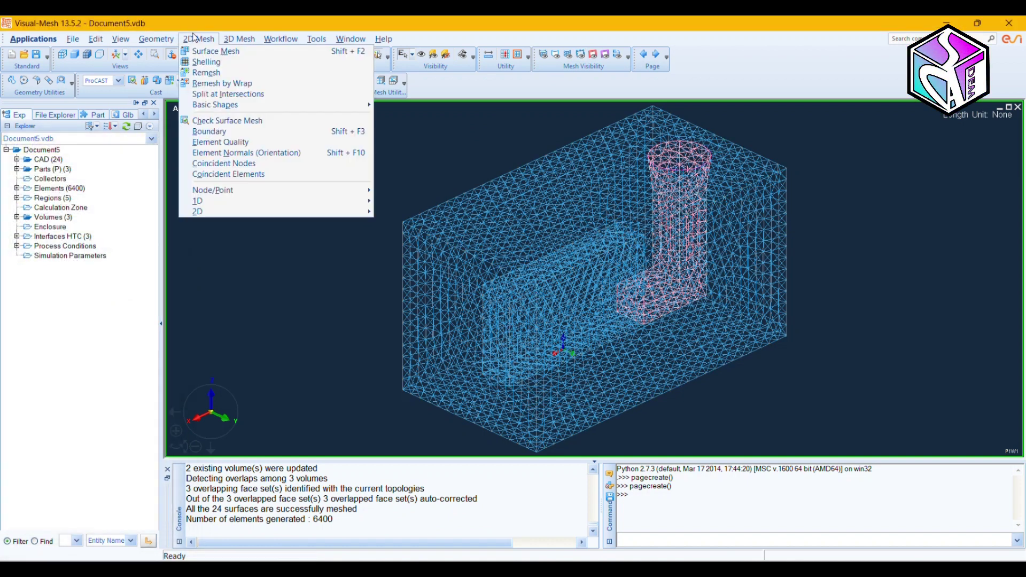
{"action": "left_click", "coordinate": [213, 121]}
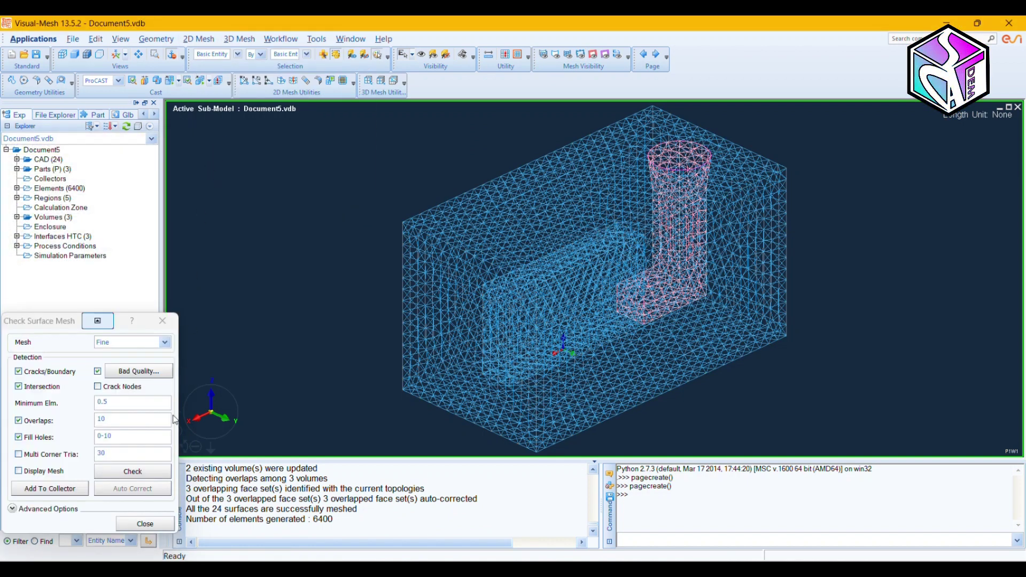
{"action": "left_click", "coordinate": [133, 475]}
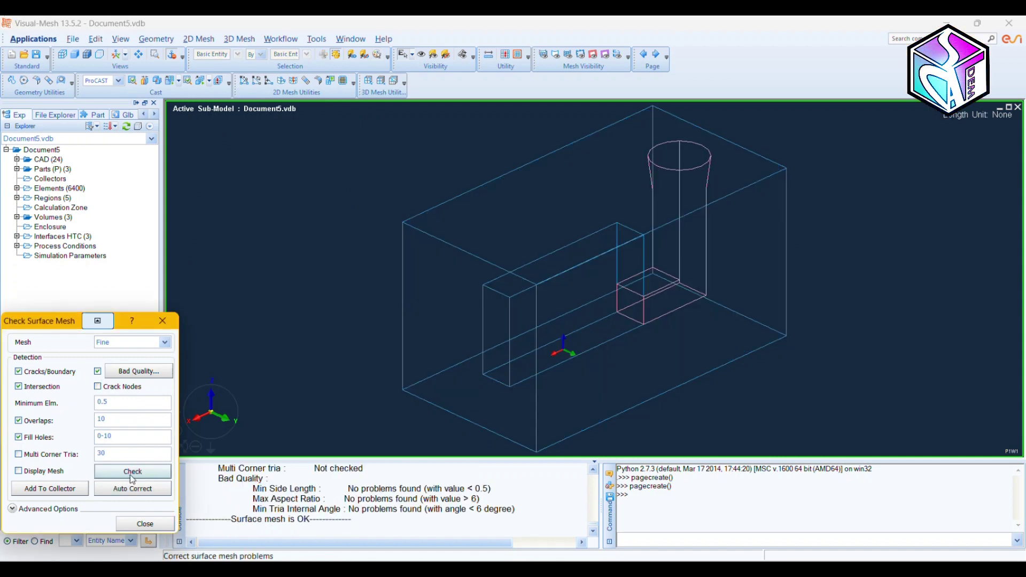
{"action": "left_click", "coordinate": [239, 535]}
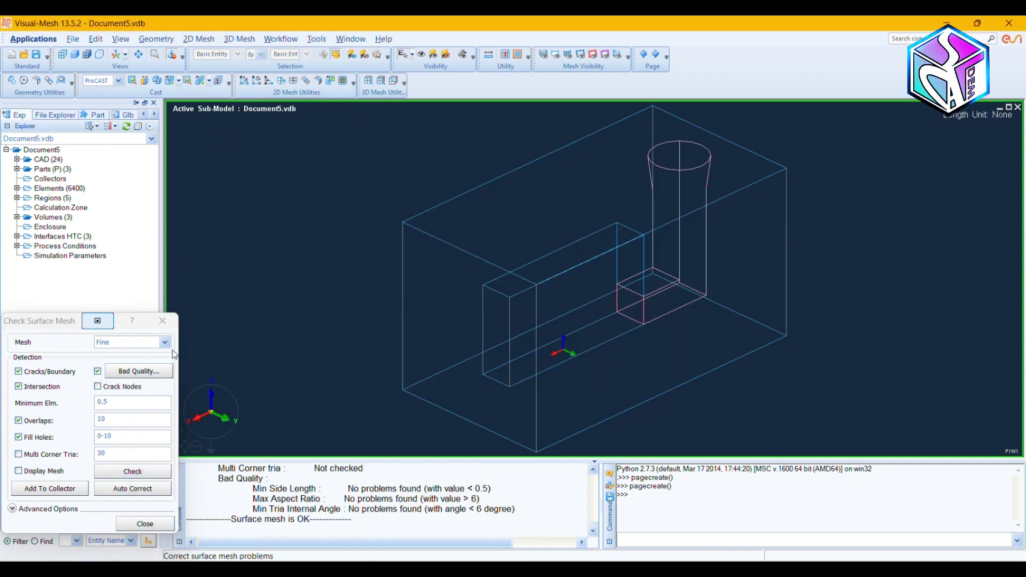
- Close the surface mesh check, generate the tetrahedral volume mesh for the assembled volumes, and check the console report
{"action": "left_click", "coordinate": [162, 320]}
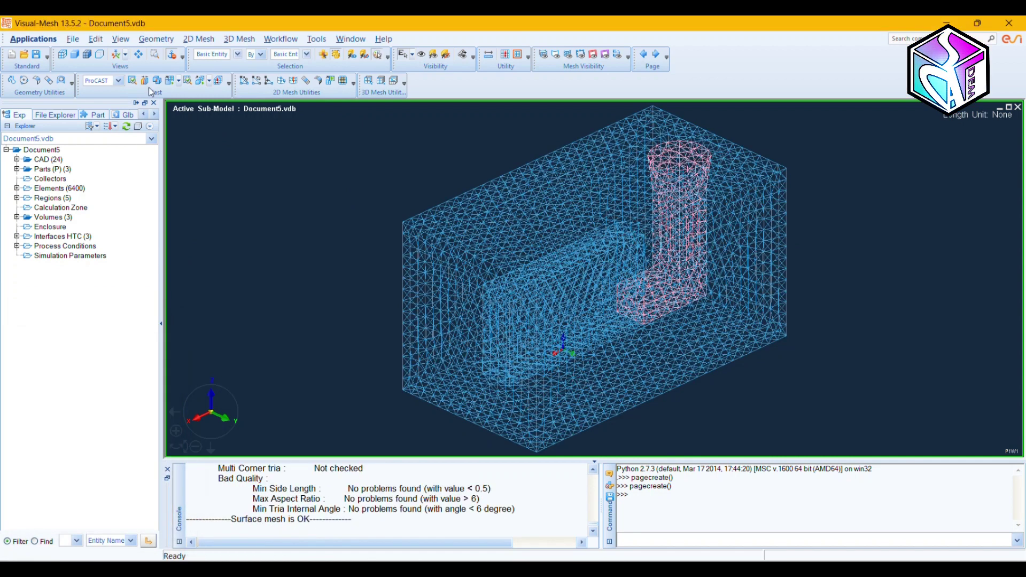
{"action": "left_click", "coordinate": [201, 82]}
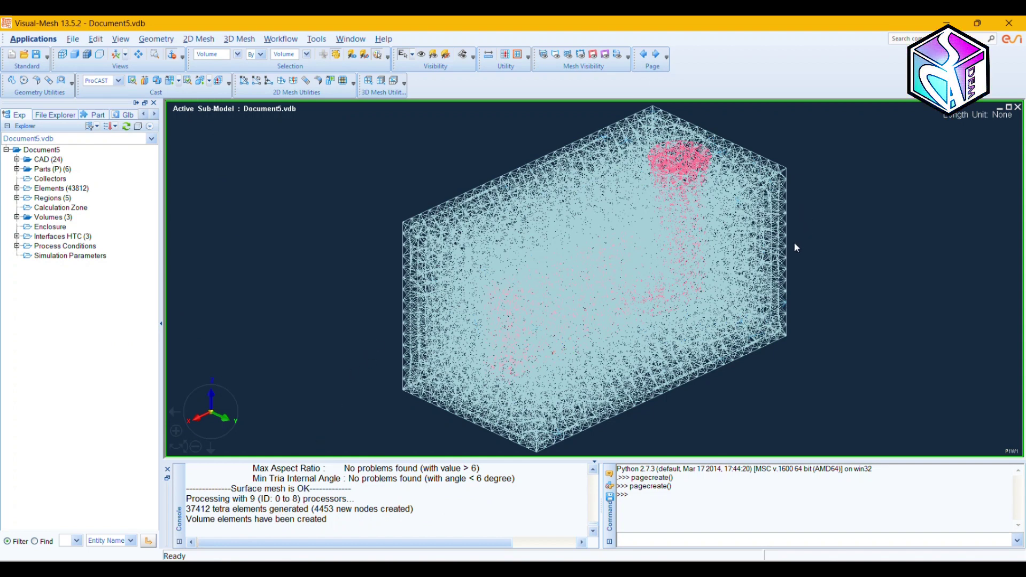
{"action": "scroll", "coordinate": [595, 470], "scroll_direction": "up", "scroll_amount": 4}
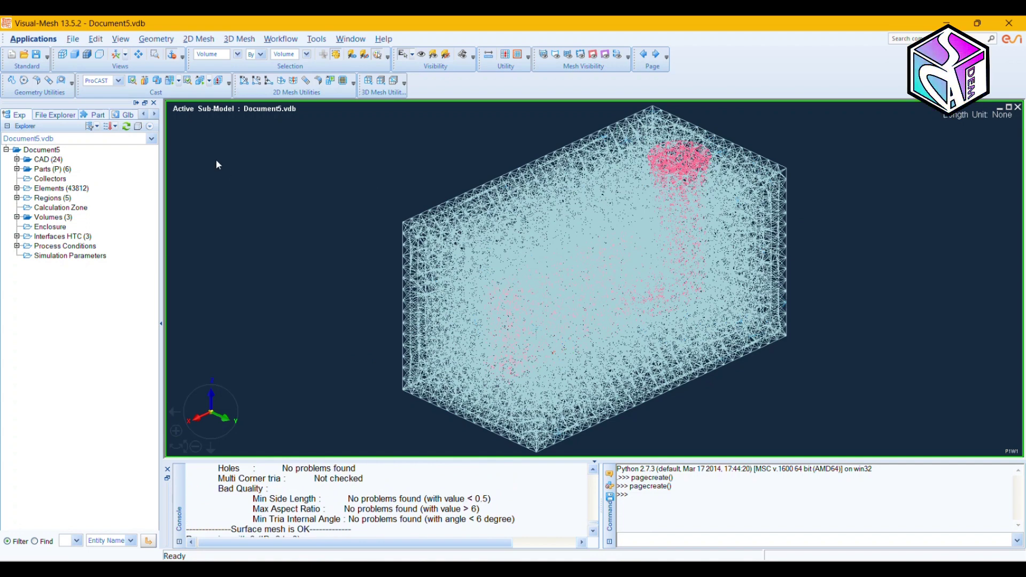
- Save the meshed model as Document7.vdb and switch to Visual-Cast
{"action": "left_click", "coordinate": [74, 39]}
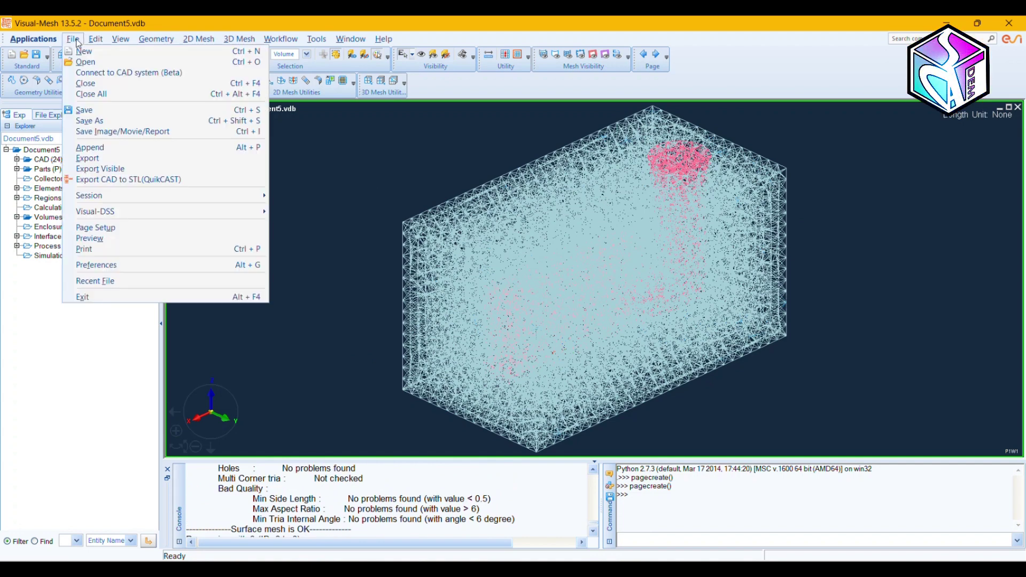
{"action": "left_click", "coordinate": [71, 40]}
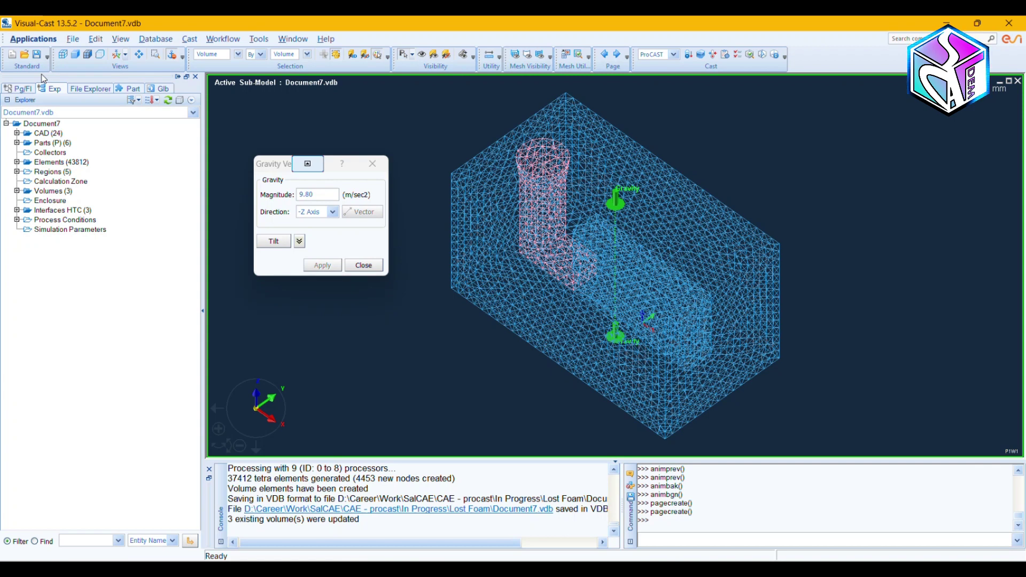
{"action": "left_click", "coordinate": [44, 43]}
{"action": "left_click", "coordinate": [45, 46]}
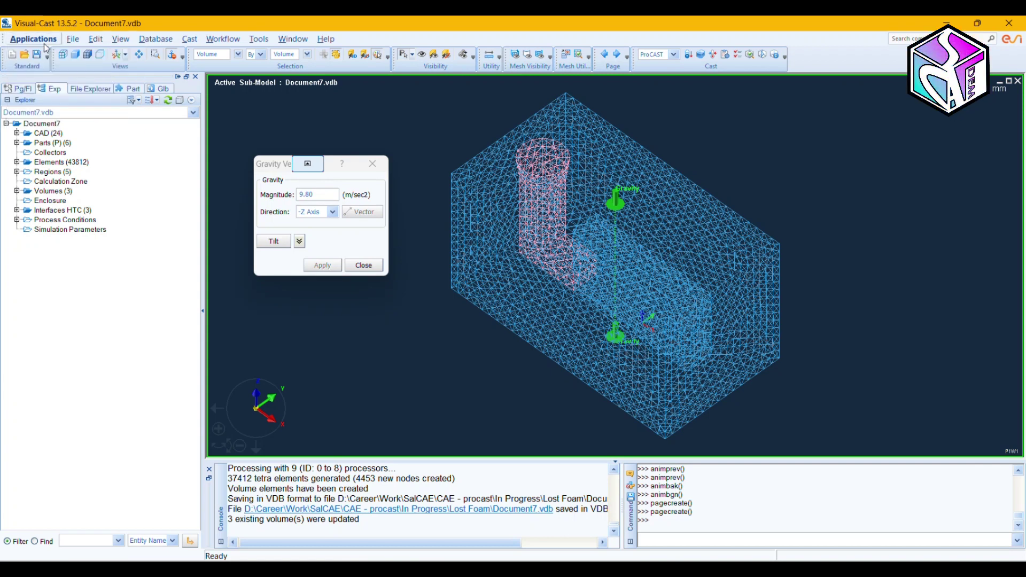
- Review the gravity magnitude and direction, then close the gravity vector settings
{"action": "left_click_drag", "start_coordinate": [267, 167], "coordinate": [278, 145]}
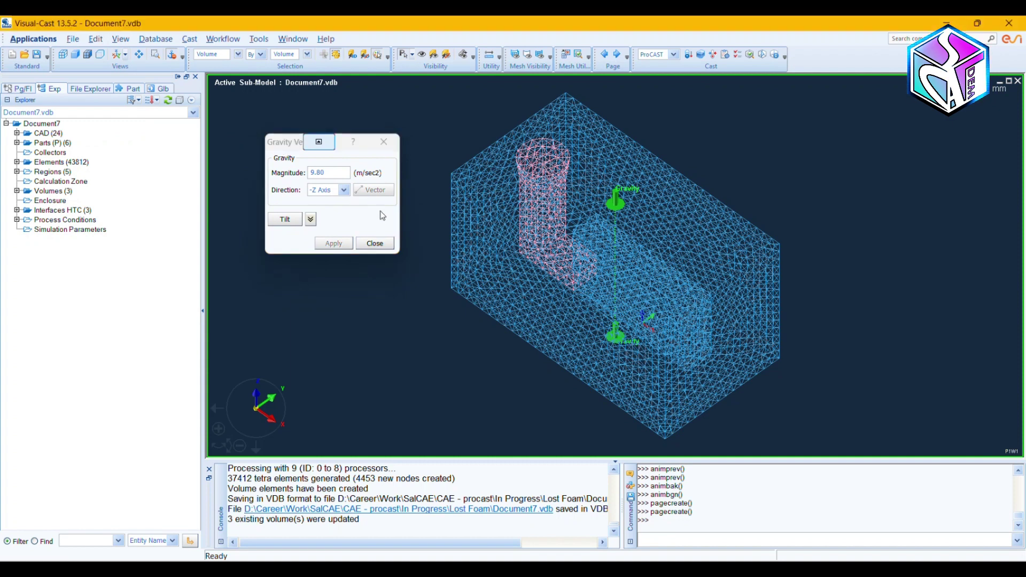
{"action": "left_click", "coordinate": [287, 145]}
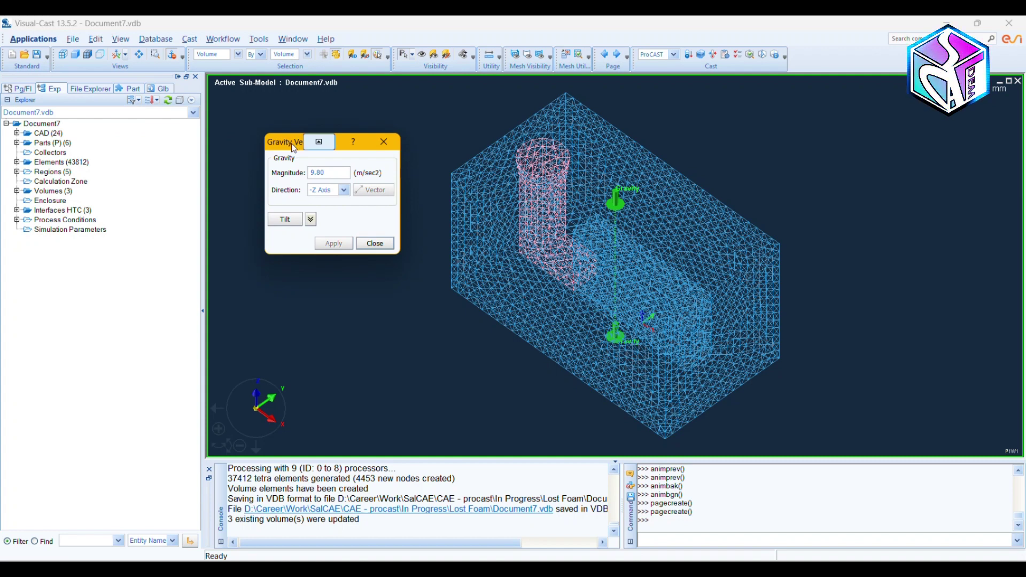
{"action": "left_click", "coordinate": [375, 243]}
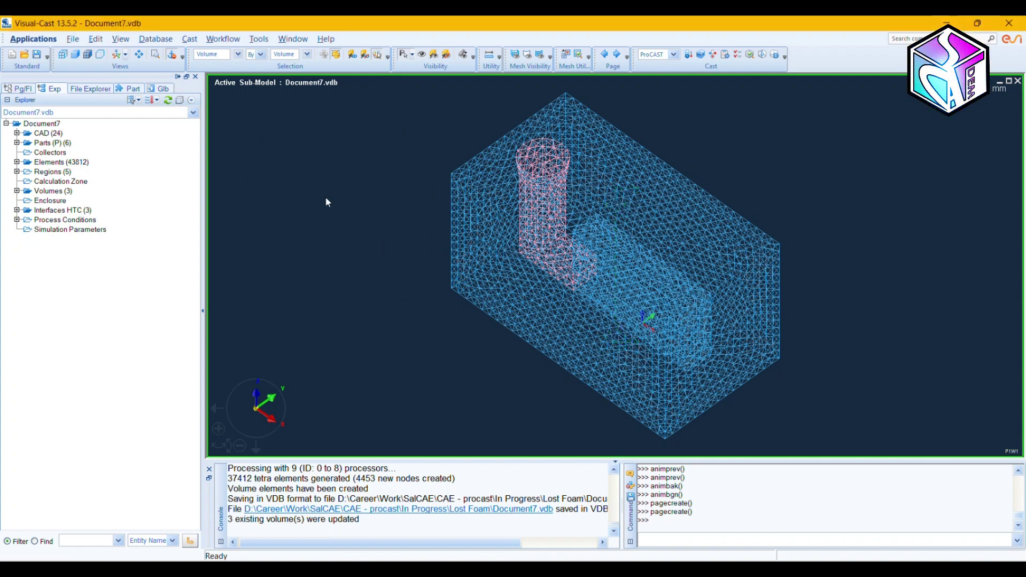
- Open the Volume Manager and rename the Boss-Extrude1 volume as Foam
{"action": "left_click", "coordinate": [189, 39]}
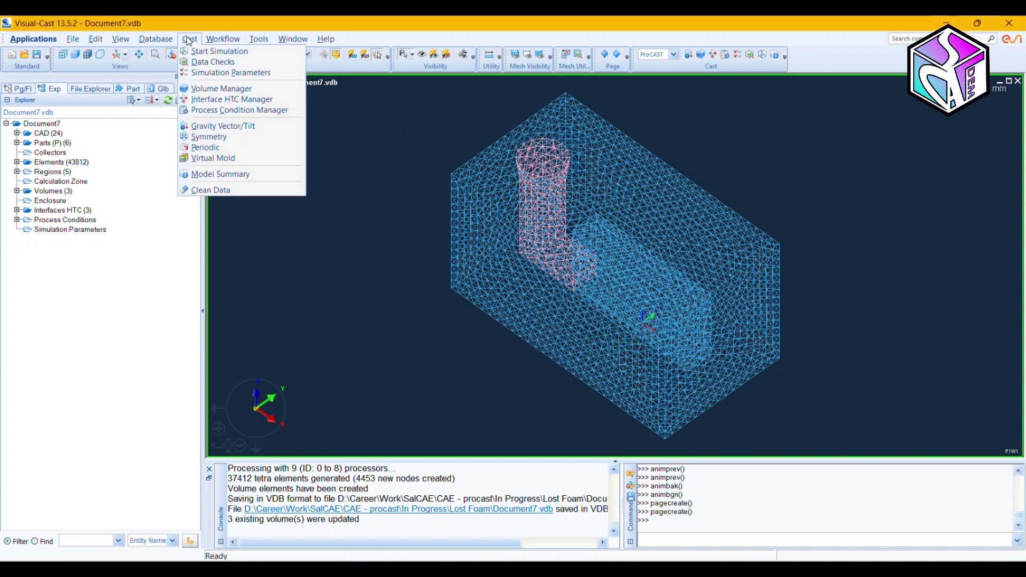
{"action": "left_click", "coordinate": [206, 89]}
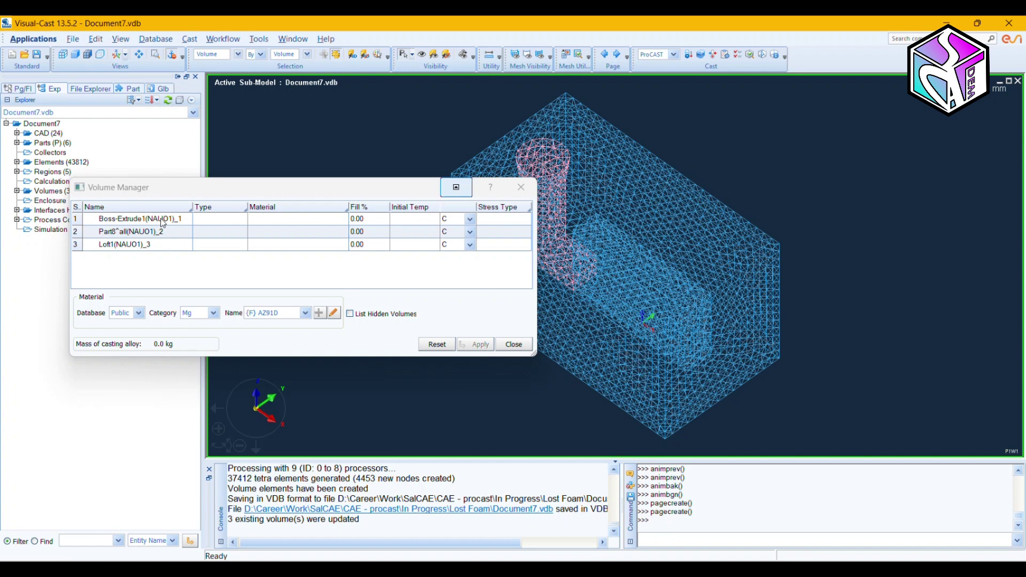
{"action": "left_click", "coordinate": [156, 221]}
{"action": "left_click", "coordinate": [157, 222]}
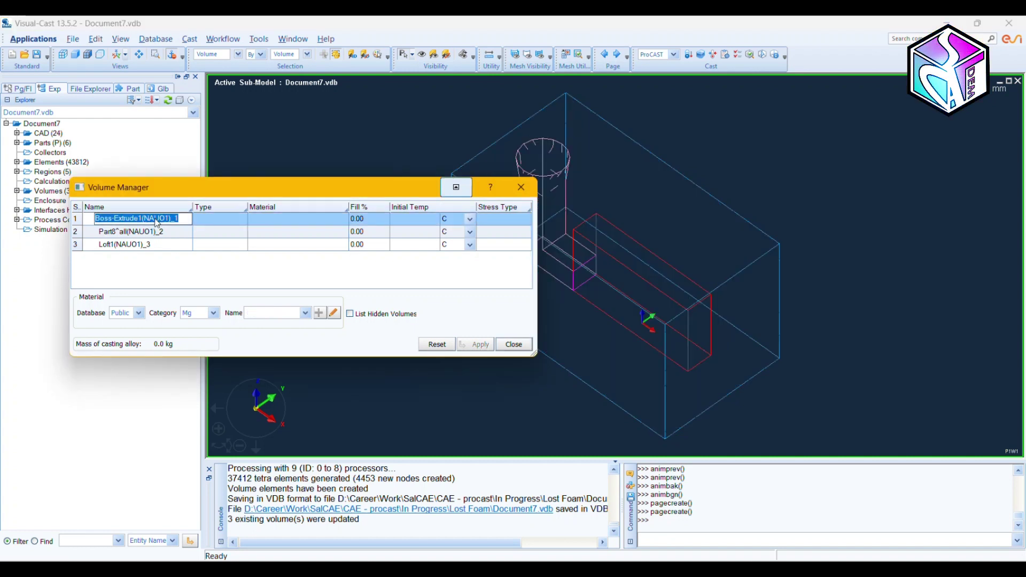
{"action": "type", "text": "Foam"}
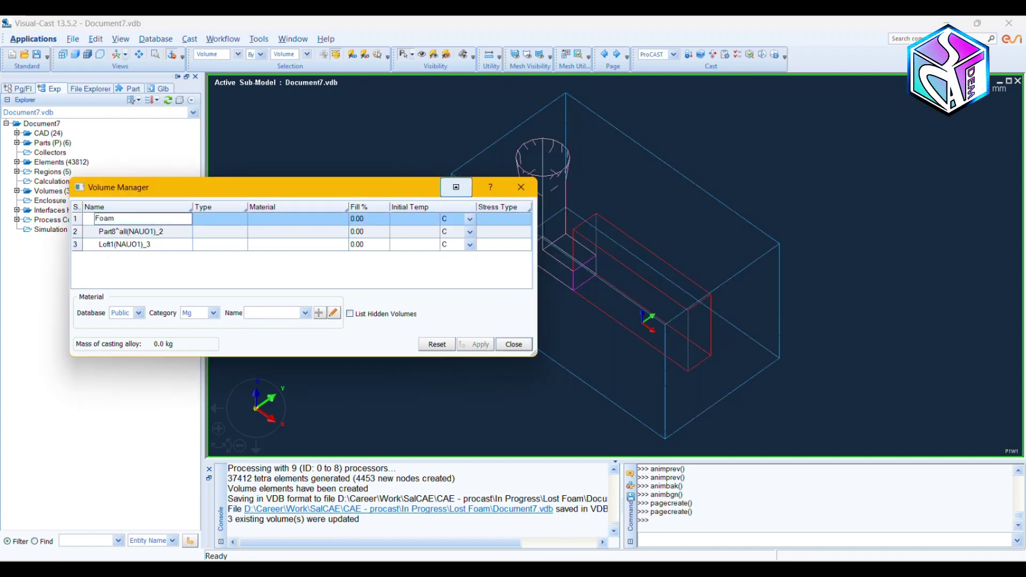
{"action": "key", "text": "Return"}
- Rename the second volume as Mold and the Loft1 volume as Runner
{"action": "left_click", "coordinate": [155, 234]}
{"action": "left_click", "coordinate": [152, 232]}
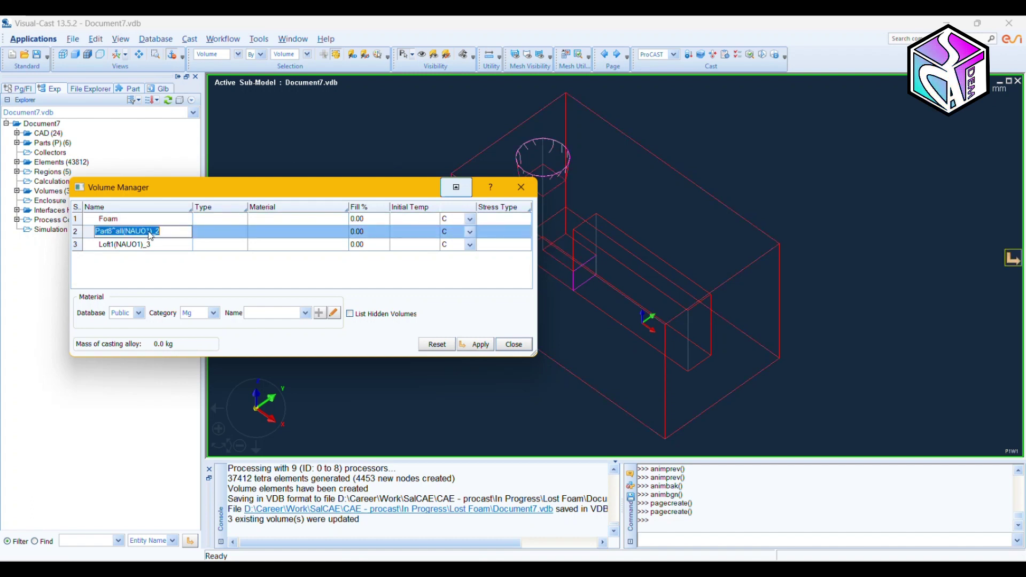
{"action": "type", "text": "mol"}
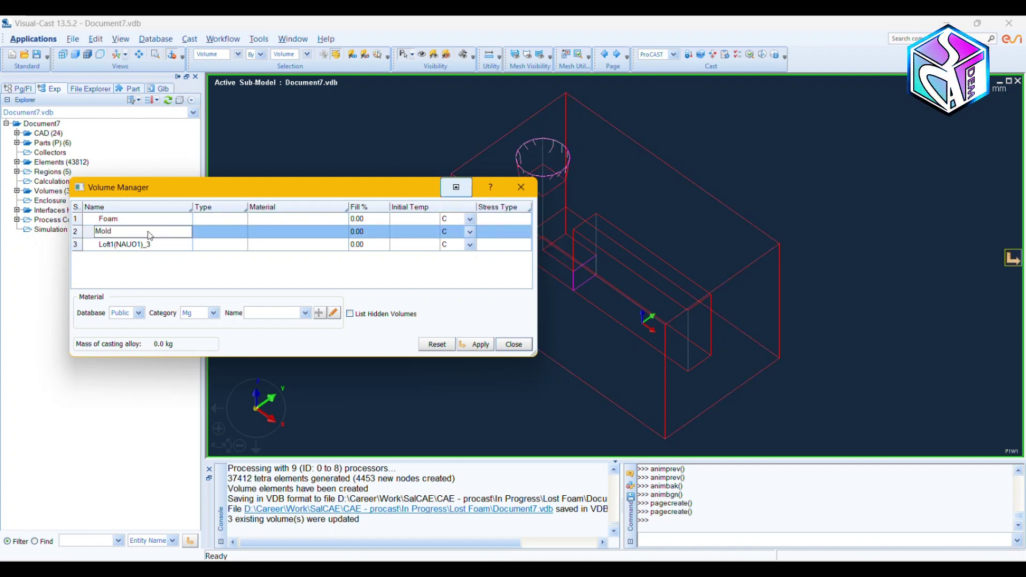
{"action": "left_click", "coordinate": [152, 245]}
{"action": "left_click", "coordinate": [147, 245]}
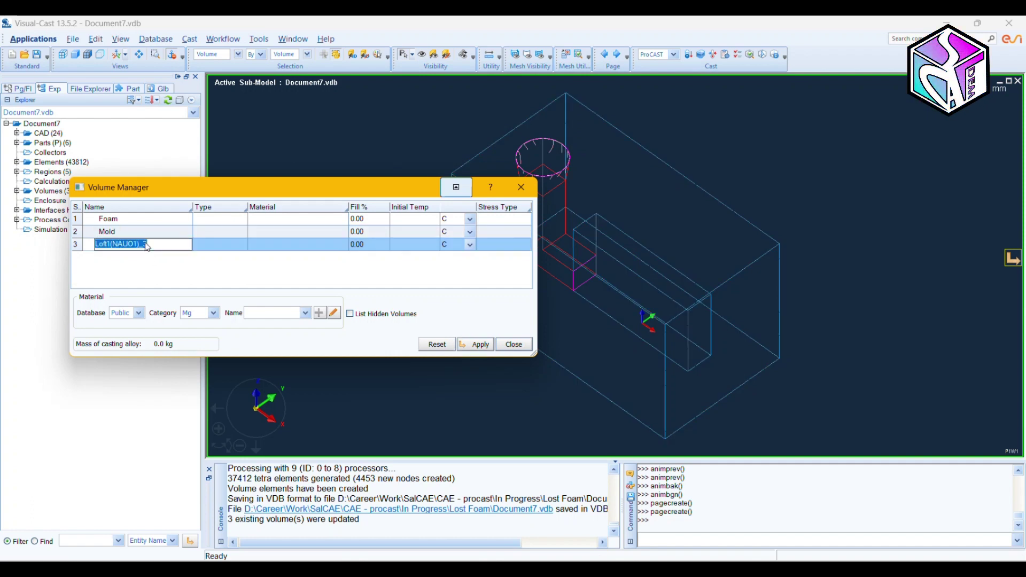
{"action": "type", "text": "Runner"}
{"action": "left_click", "coordinate": [247, 277]}
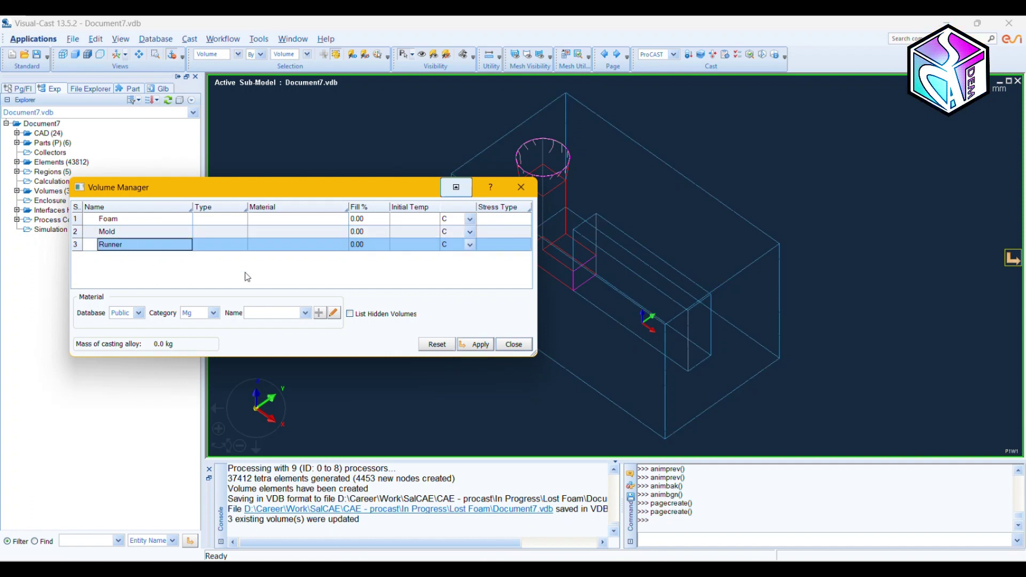
- Set the volume types to Foam for the foam, Mold for the mold and Alloy for the runner
{"action": "left_click", "coordinate": [216, 221]}
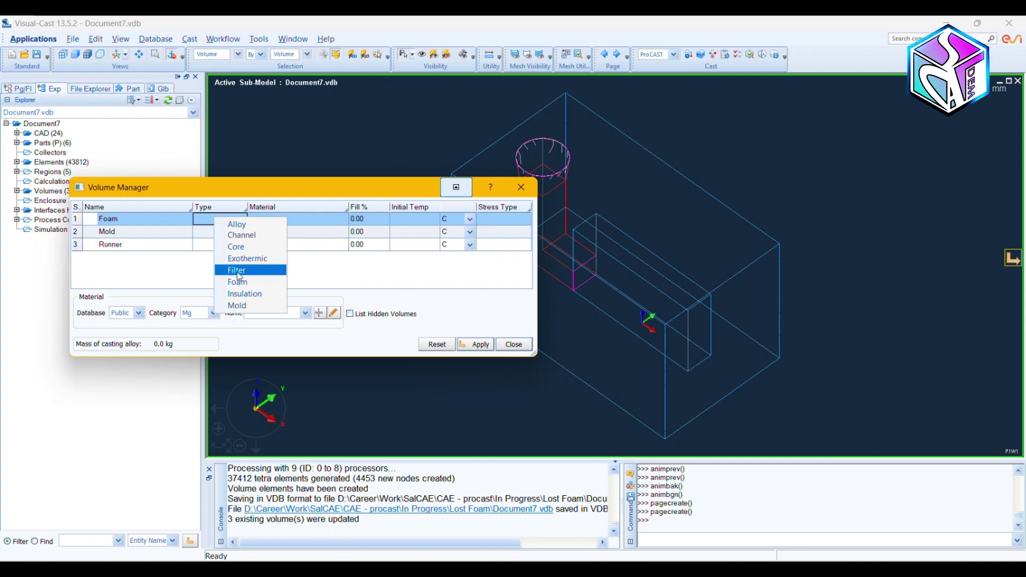
{"action": "left_click", "coordinate": [244, 287]}
{"action": "left_click", "coordinate": [220, 232]}
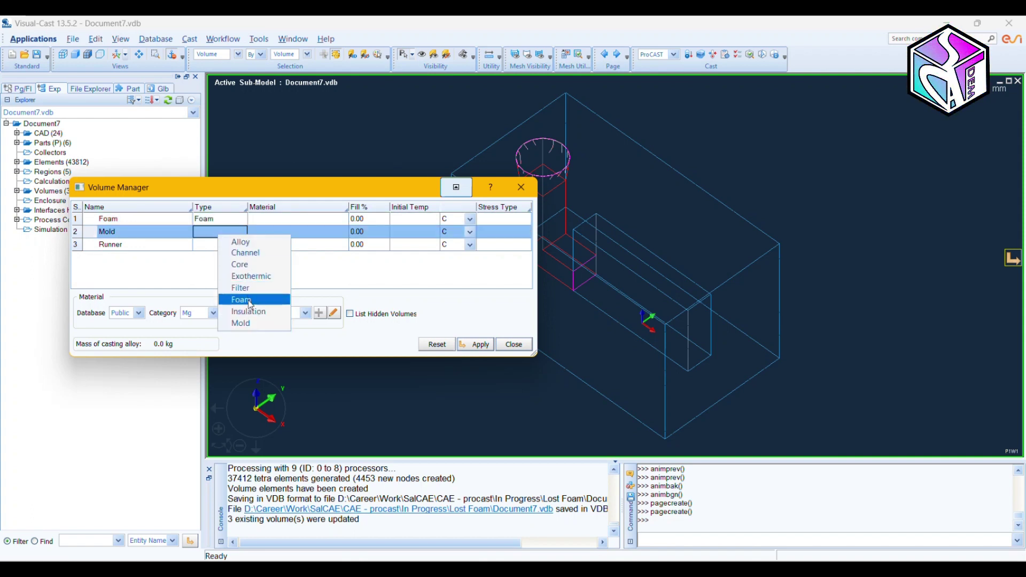
{"action": "left_click", "coordinate": [243, 323]}
{"action": "left_click", "coordinate": [214, 246]}
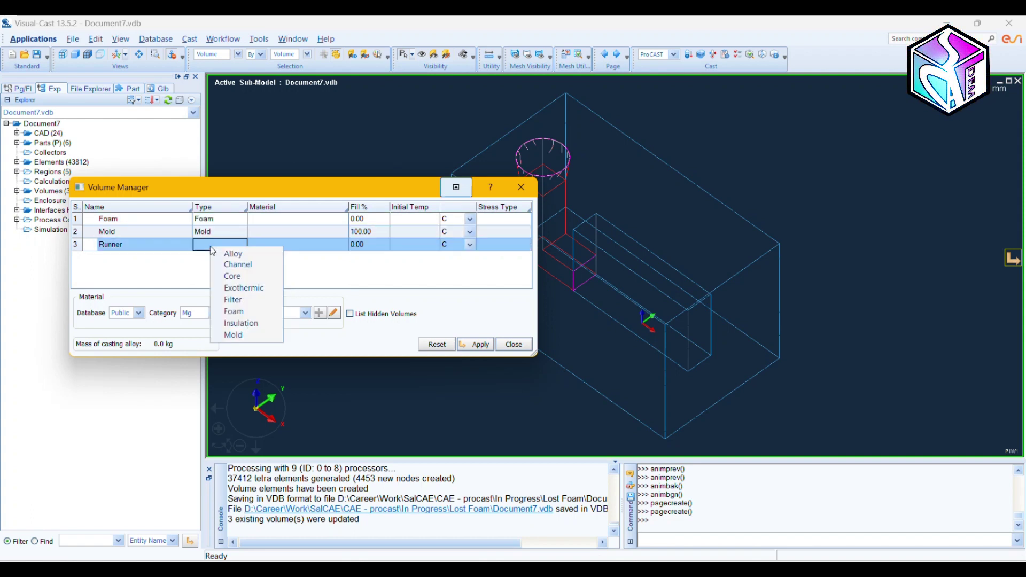
{"action": "left_click", "coordinate": [225, 255]}
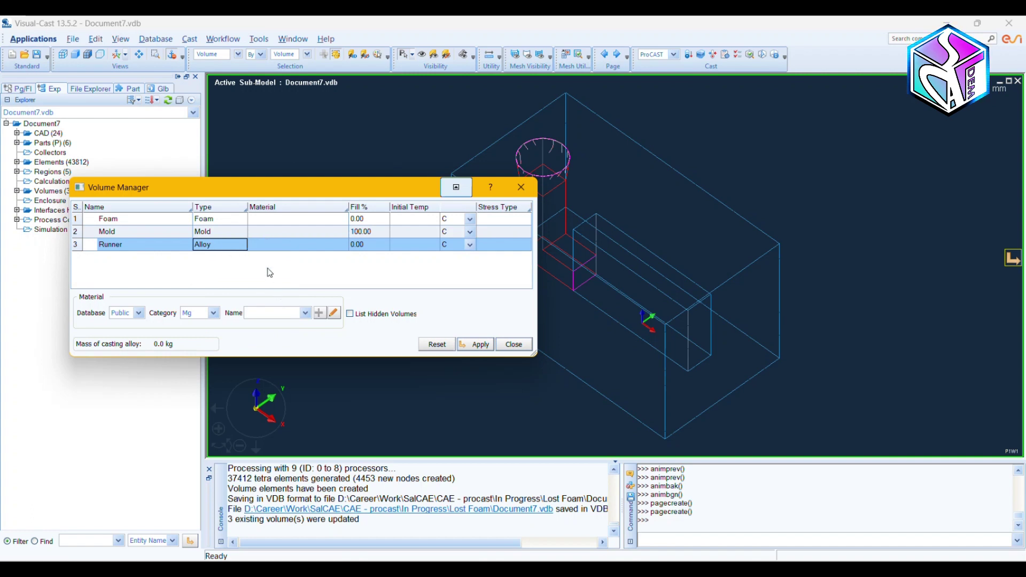
- Assign the Foam material to the foam volume and Sand Permeable Foam to the mold
{"action": "left_click", "coordinate": [277, 220]}
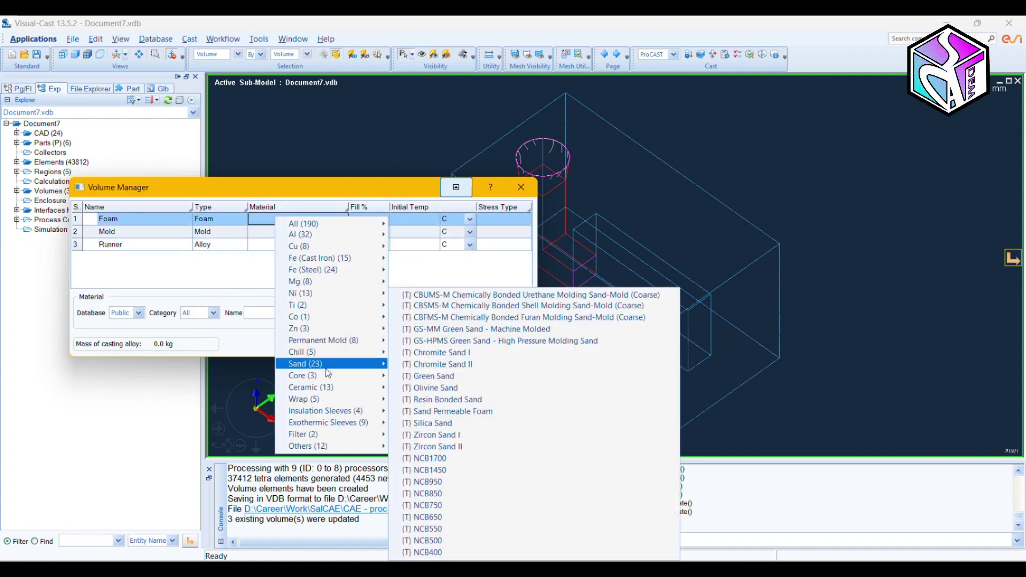
{"action": "mouse_move", "coordinate": [326, 446]}
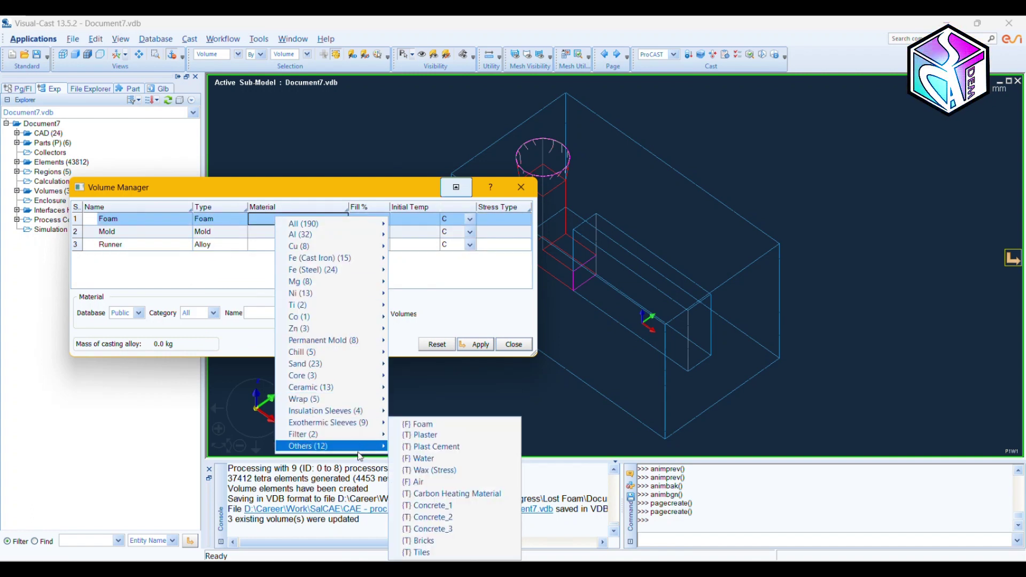
{"action": "left_click", "coordinate": [436, 426]}
{"action": "left_click", "coordinate": [275, 234]}
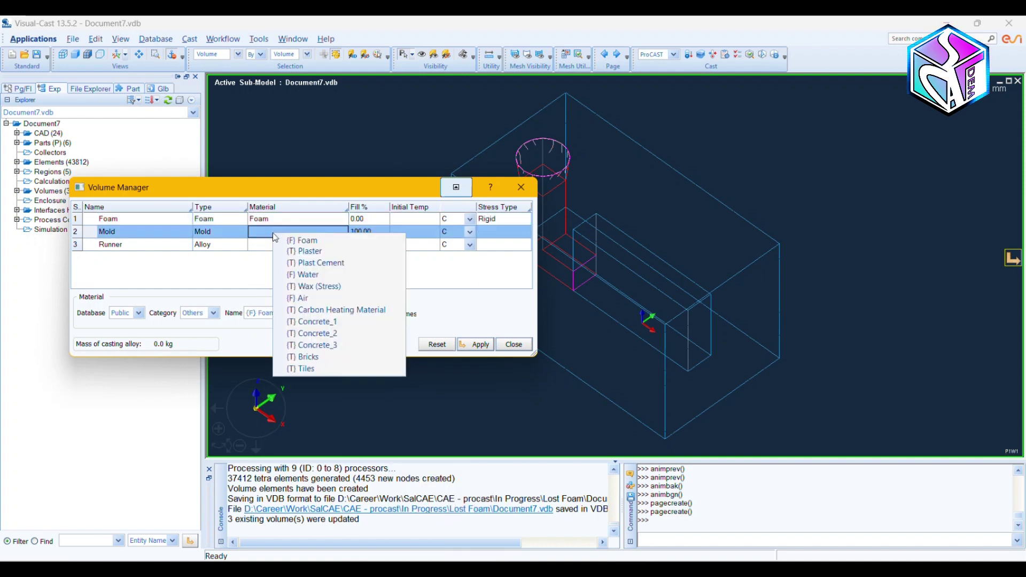
{"action": "left_click", "coordinate": [261, 303]}
{"action": "left_click", "coordinate": [281, 232]}
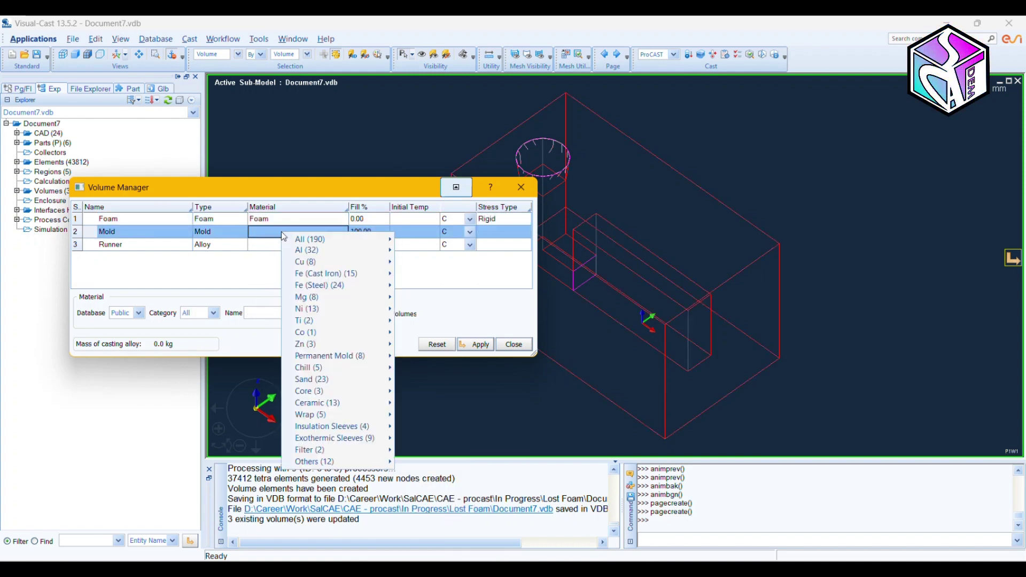
{"action": "mouse_move", "coordinate": [322, 374]}
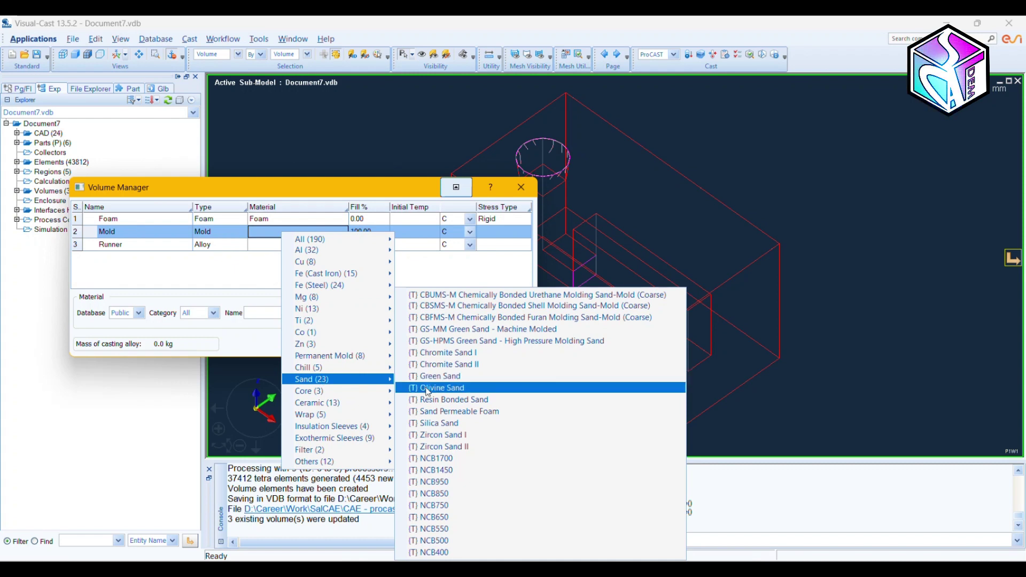
{"action": "left_click", "coordinate": [442, 412]}
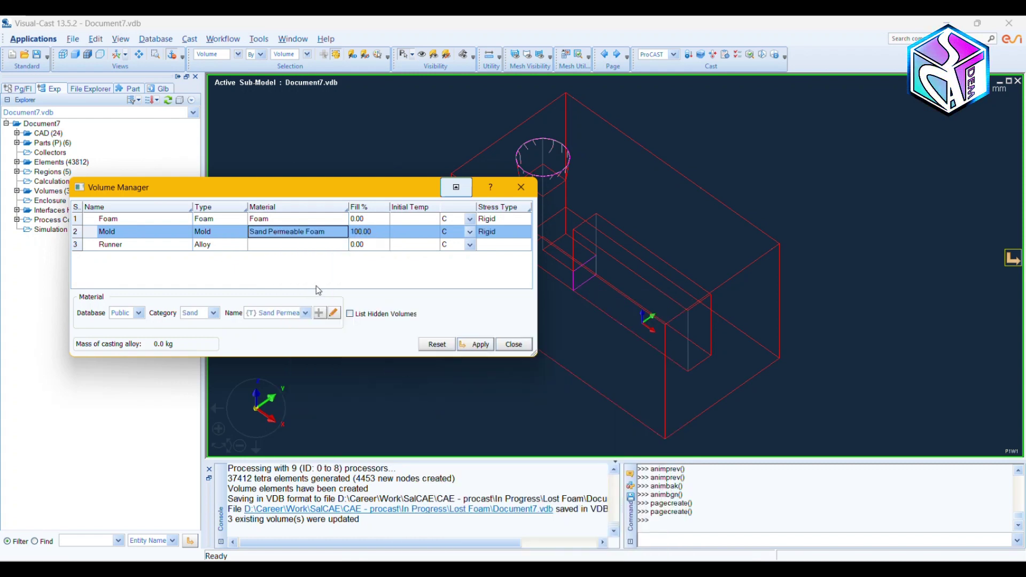
- Assign the magnesium alloy AZ91B to the runner volume
{"action": "left_click", "coordinate": [296, 246]}
{"action": "left_click", "coordinate": [297, 248]}
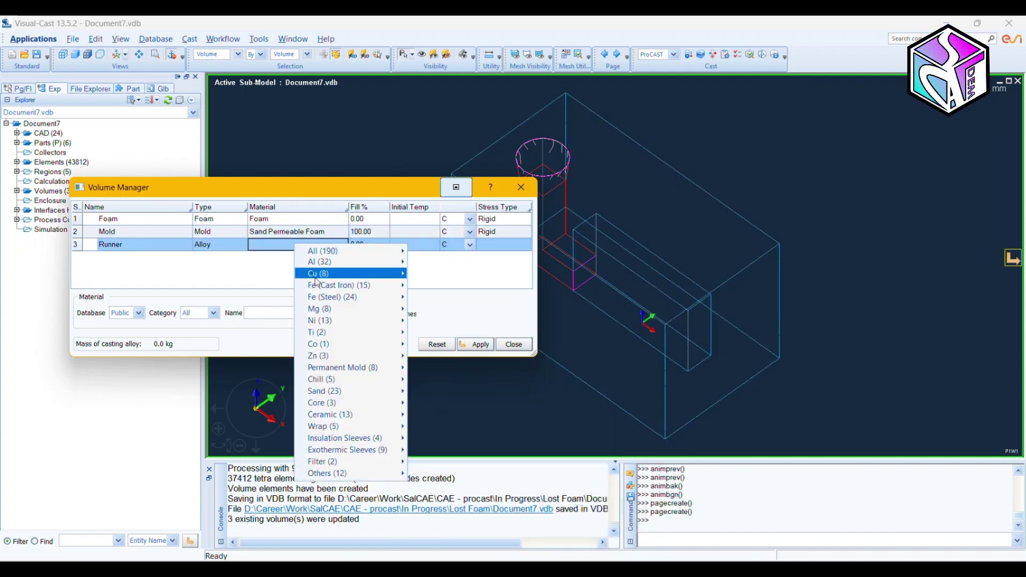
{"action": "mouse_move", "coordinate": [369, 309]}
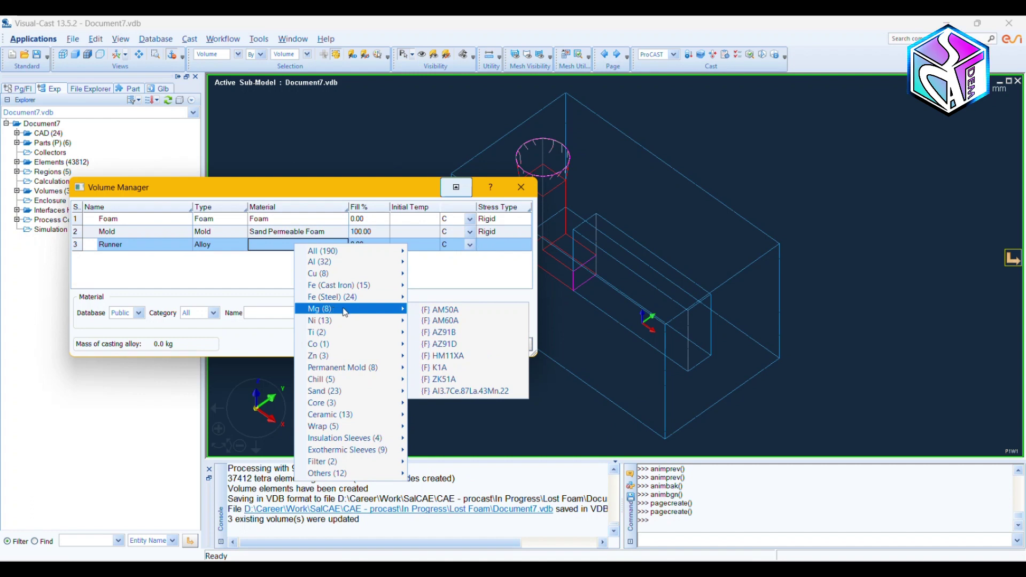
{"action": "left_click", "coordinate": [473, 332]}
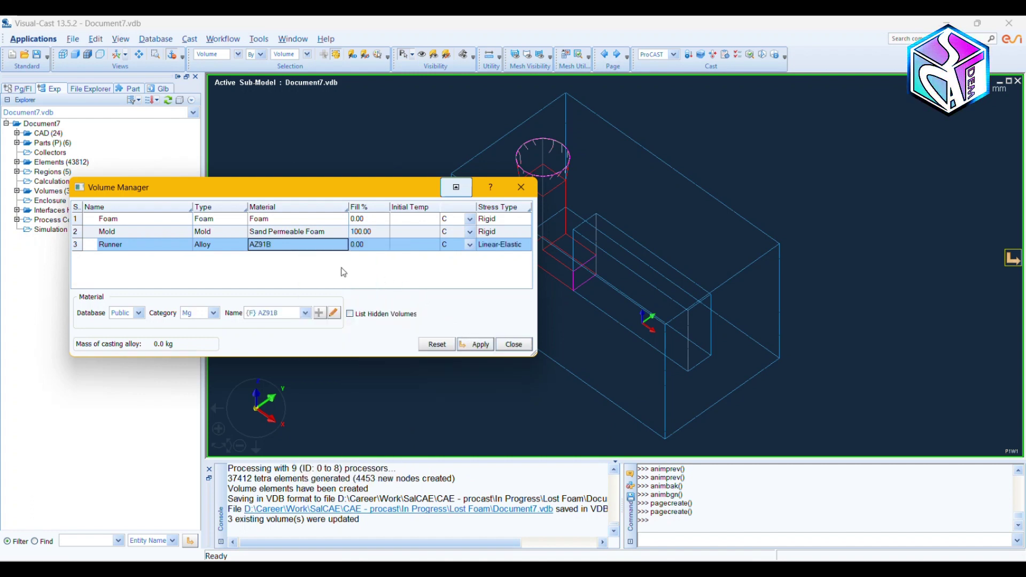
- Set the foam volume's fill to 100% and its initial temperature to 70 °C
{"action": "left_click", "coordinate": [367, 220]}
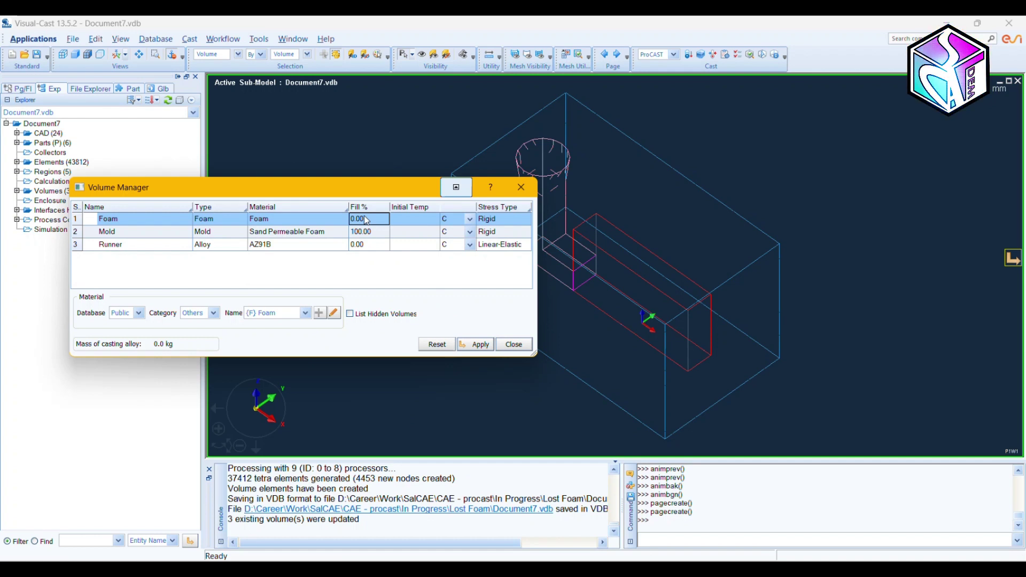
{"action": "type", "text": "10"}
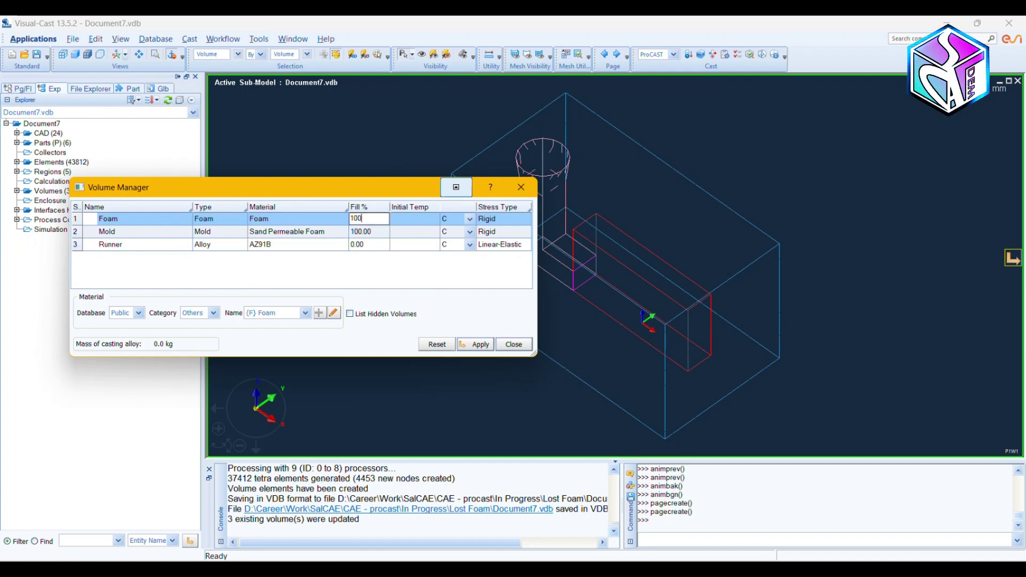
{"action": "key", "text": "Return"}
{"action": "left_click", "coordinate": [617, 262]}
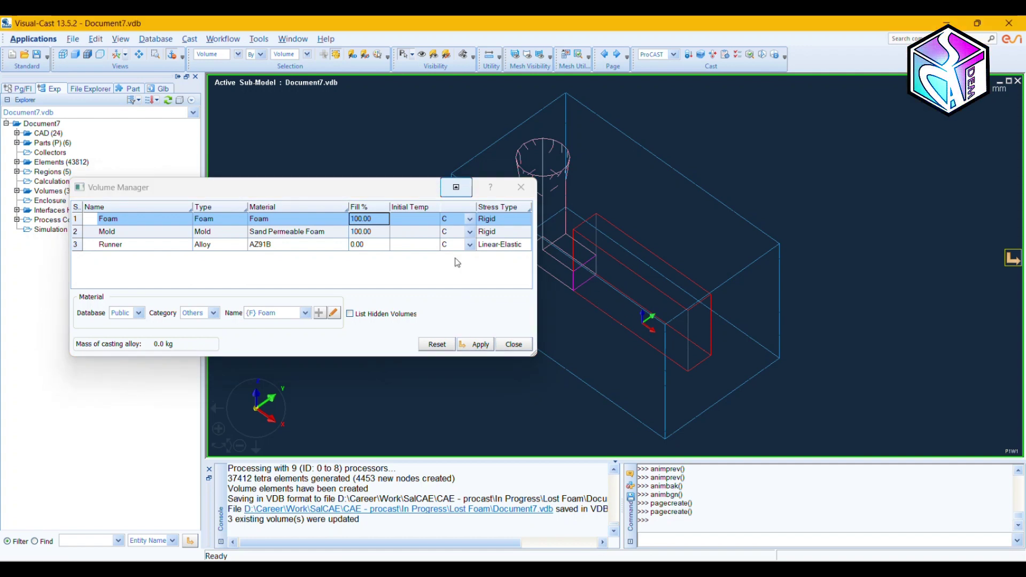
{"action": "left_click", "coordinate": [403, 219]}
{"action": "type", "text": "70"}
{"action": "key", "text": "Return"}
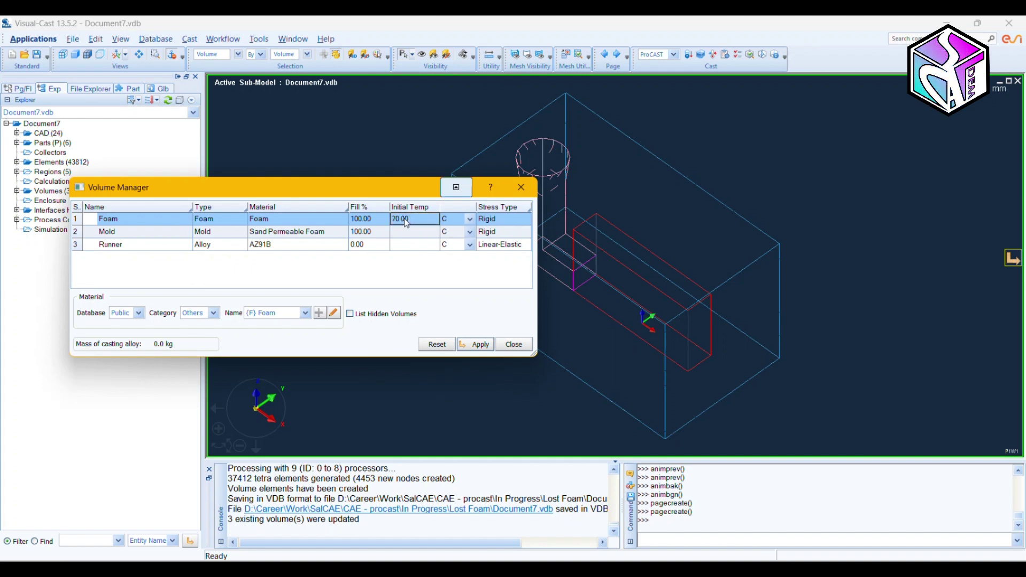
- Set the initial temperature to 70 °C for the mold and 560 °C for the runner, and apply the volume settings
{"action": "left_click", "coordinate": [416, 235]}
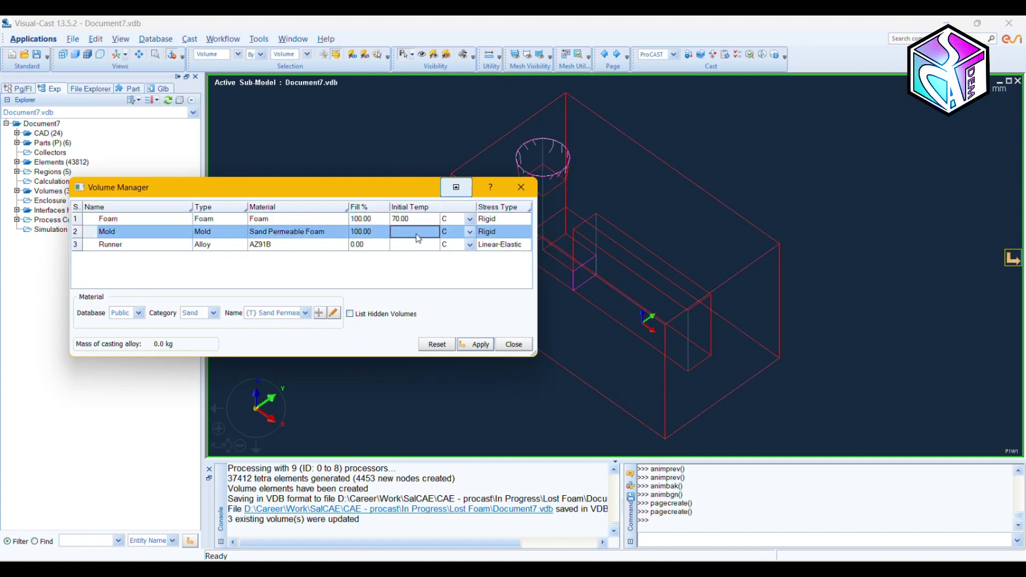
{"action": "type", "text": "70"}
{"action": "left_click", "coordinate": [410, 246]}
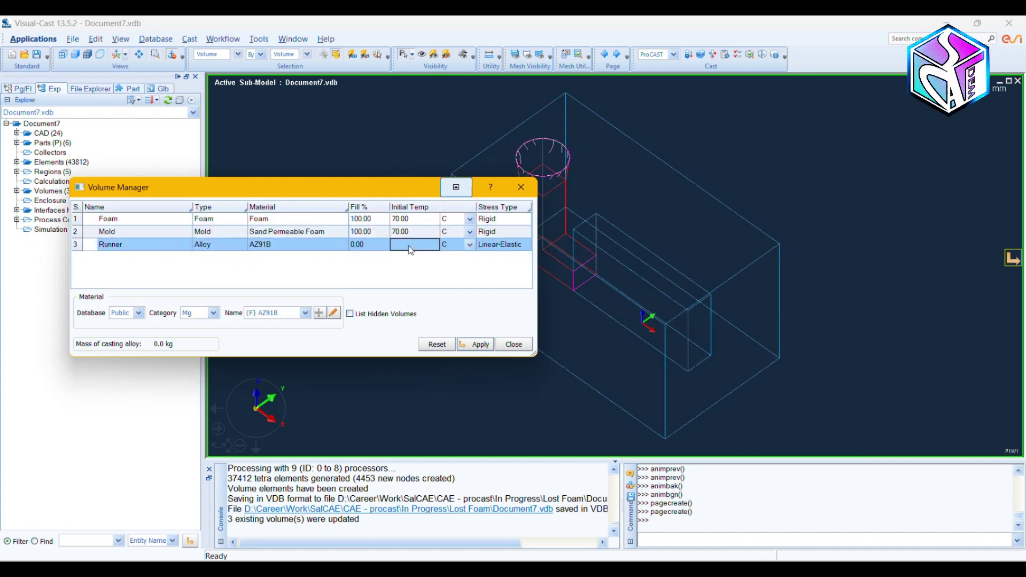
{"action": "type", "text": "560"}
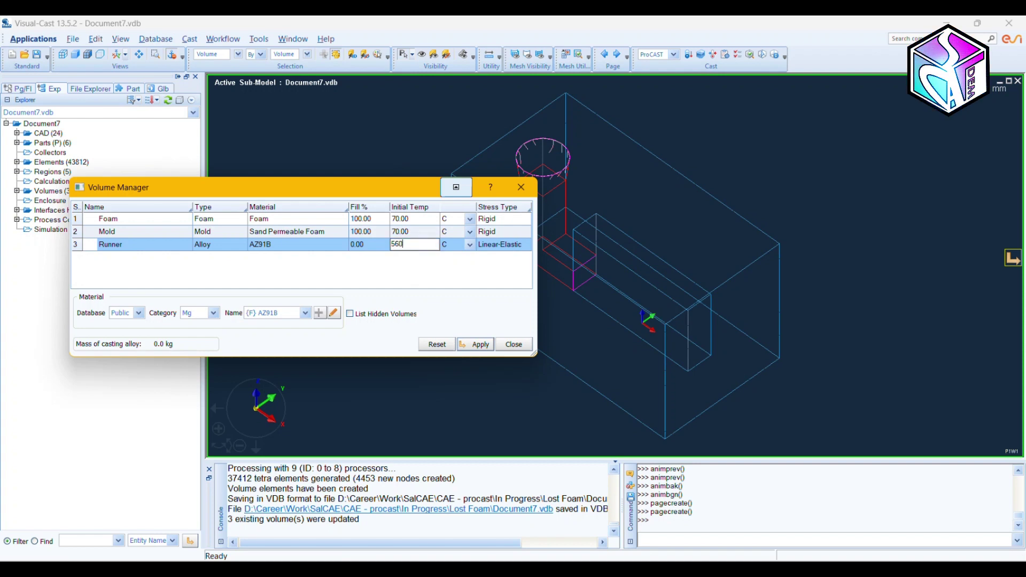
{"action": "left_click", "coordinate": [477, 347]}
{"action": "left_click", "coordinate": [512, 346]}
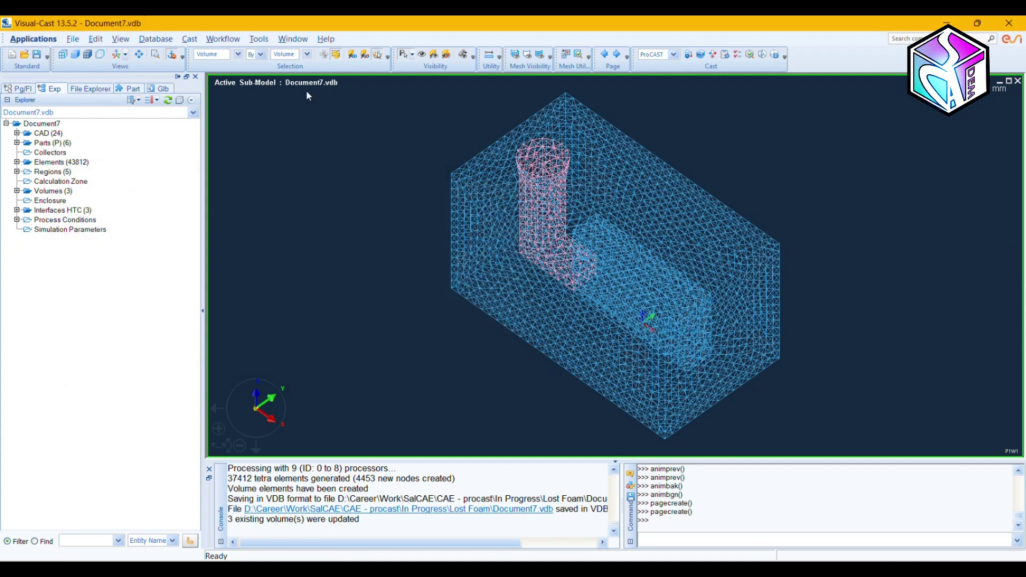
- Set the mold–foam interface to type COINC with the standard heat transfer condition h=500
{"action": "left_click", "coordinate": [190, 39]}
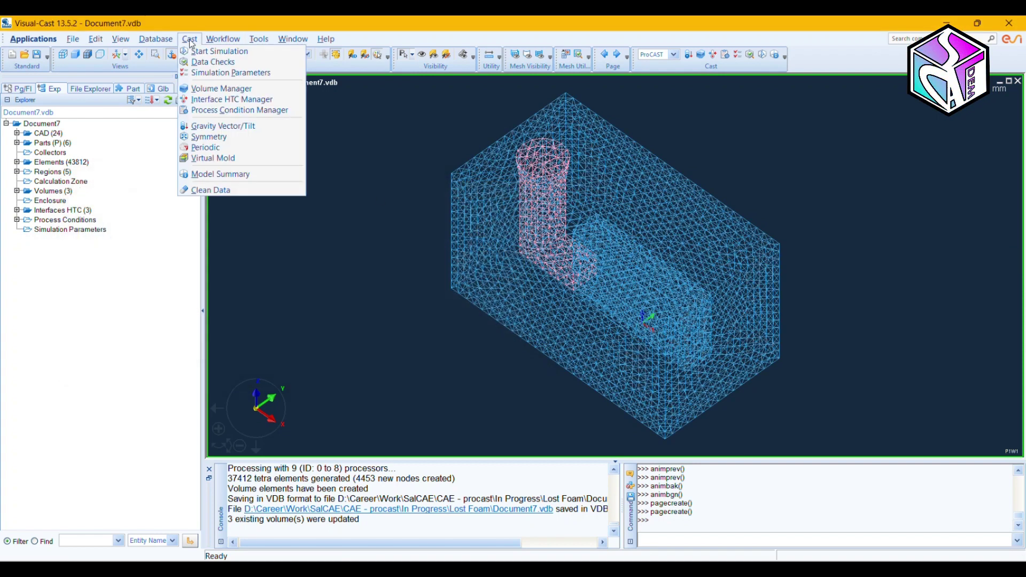
{"action": "left_click", "coordinate": [225, 99]}
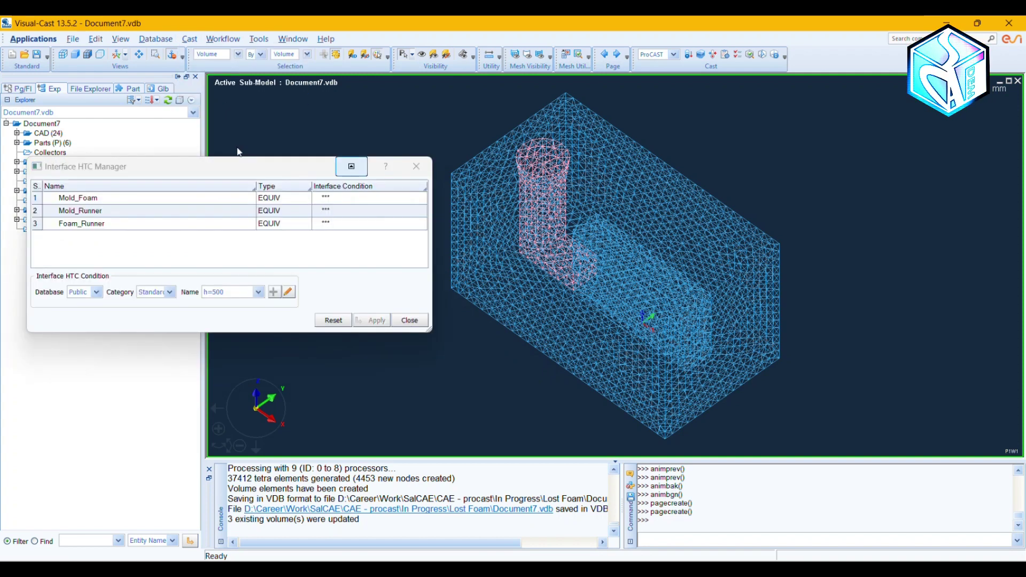
{"action": "left_click", "coordinate": [209, 200]}
{"action": "right_click", "coordinate": [293, 199]}
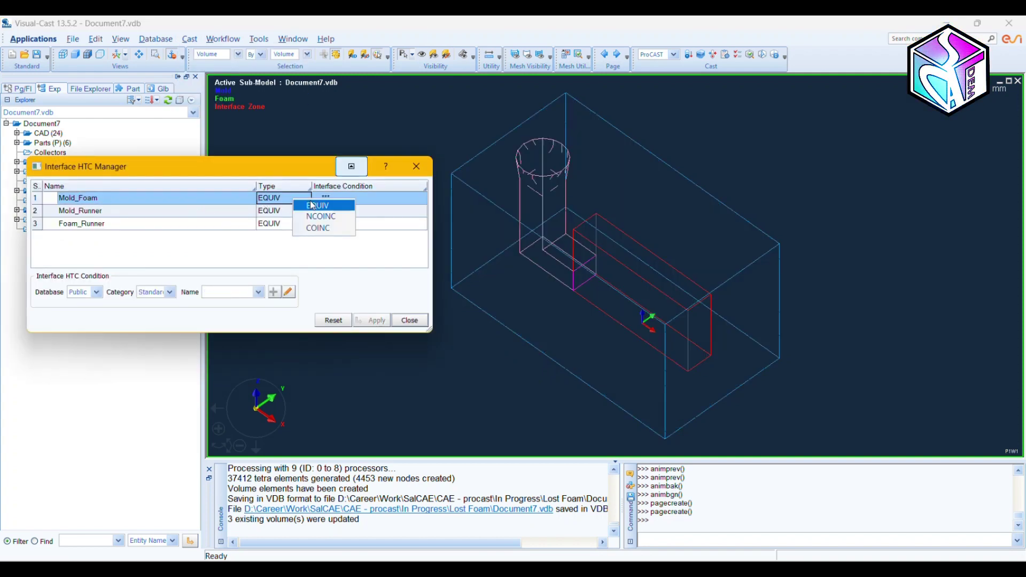
{"action": "left_click", "coordinate": [320, 228]}
{"action": "right_click", "coordinate": [352, 201]}
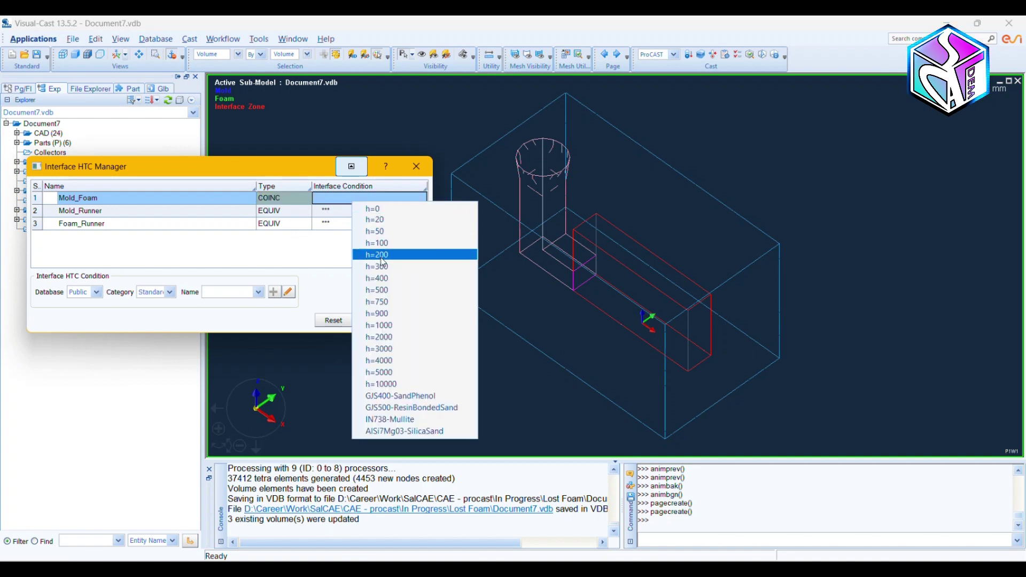
{"action": "left_click", "coordinate": [391, 290]}
- Set the mold–runner interface to type COINC with h=500 and apply the interface settings
{"action": "right_click", "coordinate": [274, 218]}
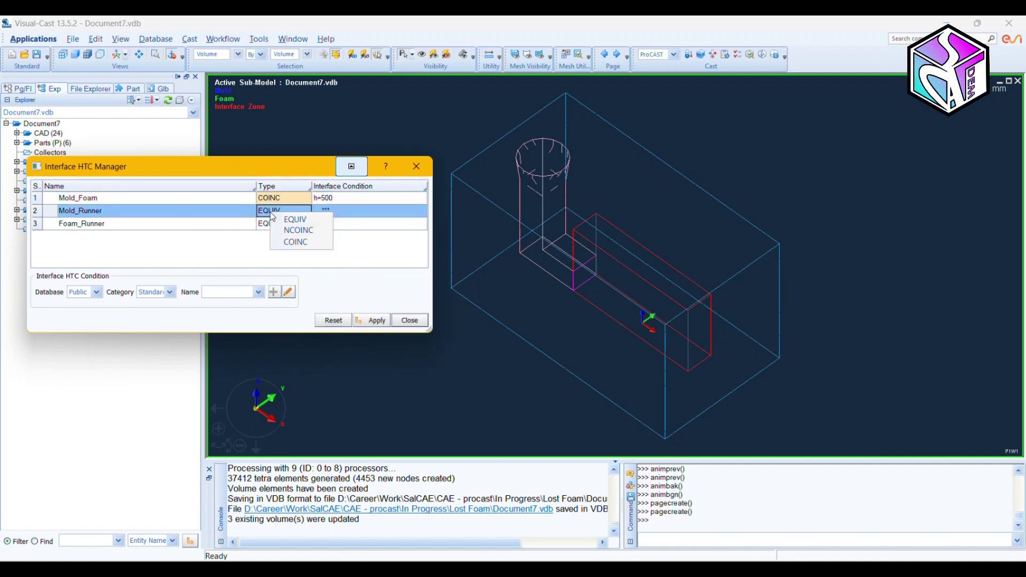
{"action": "left_click", "coordinate": [288, 219]}
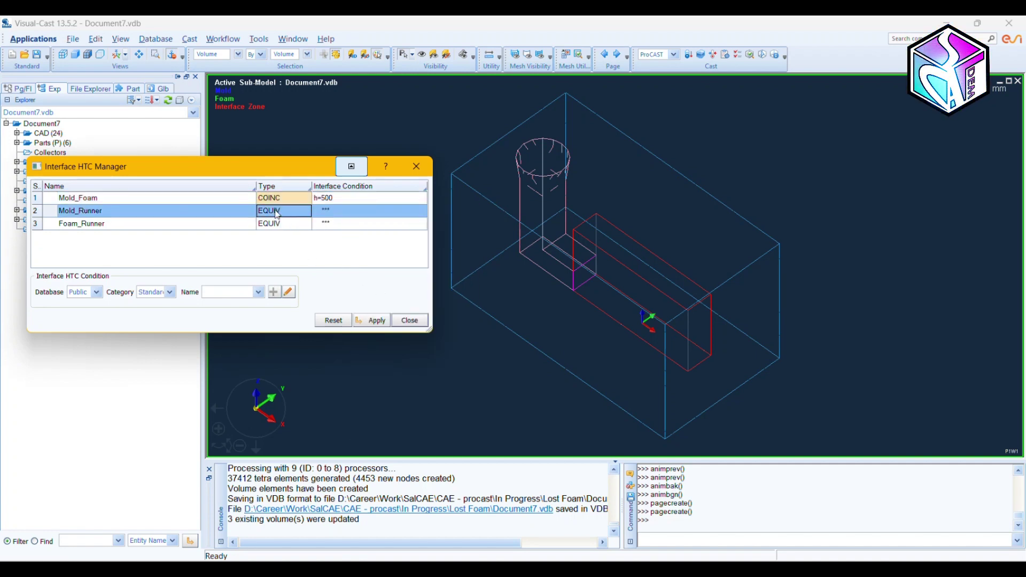
{"action": "right_click", "coordinate": [277, 210]}
{"action": "left_click", "coordinate": [303, 240]}
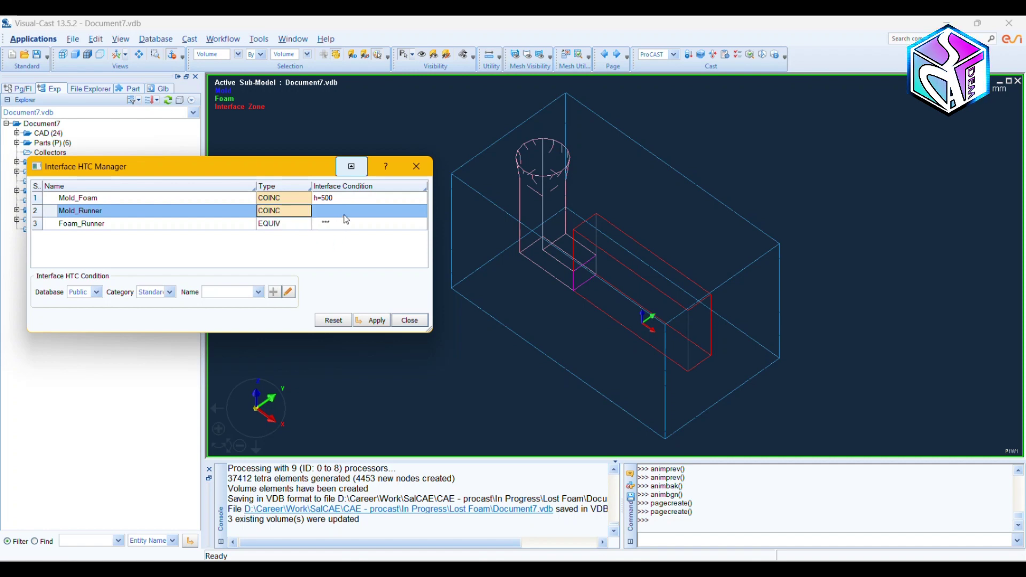
{"action": "right_click", "coordinate": [342, 211]}
{"action": "left_click", "coordinate": [383, 300]}
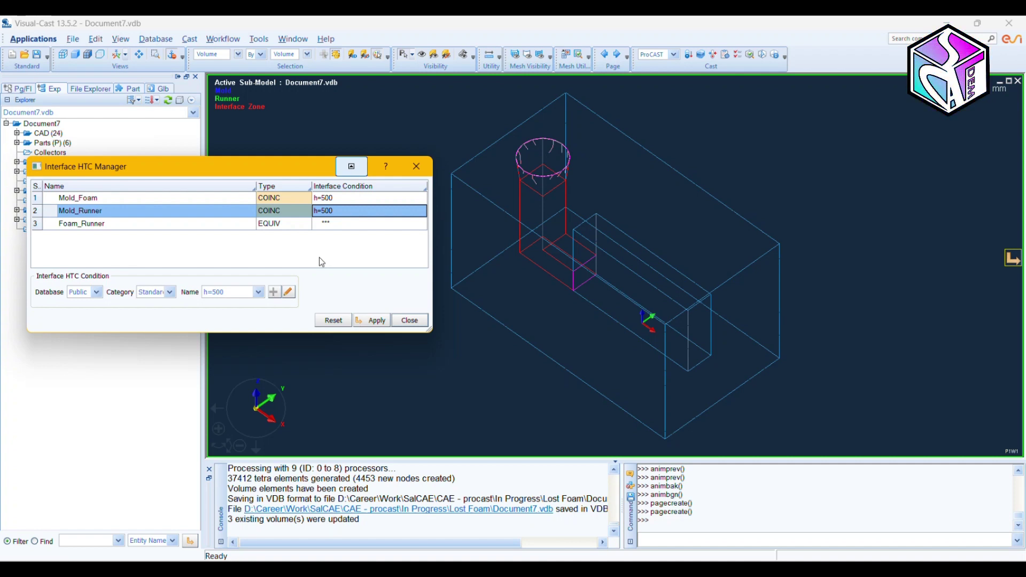
{"action": "left_click", "coordinate": [376, 322]}
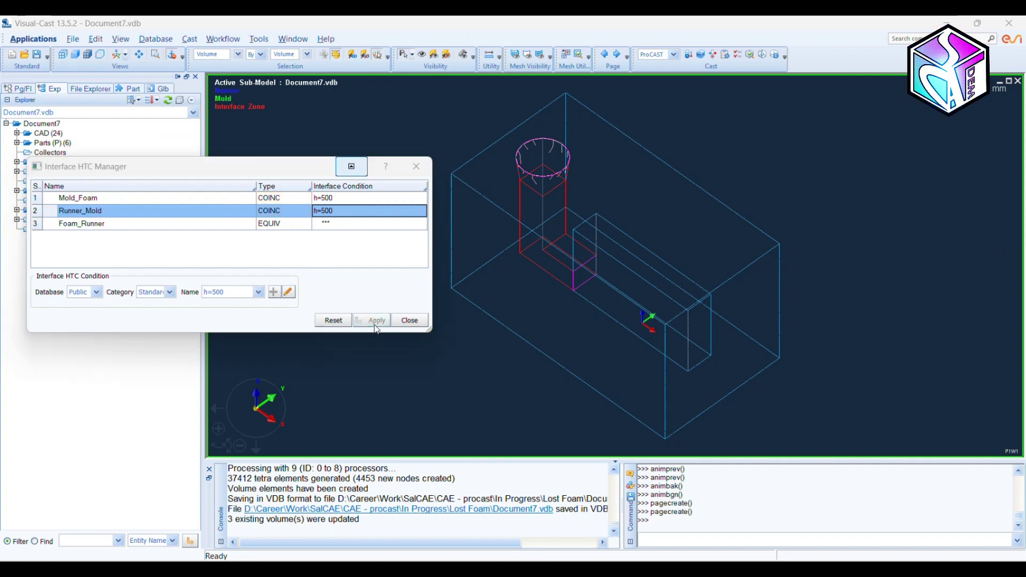
{"action": "left_click", "coordinate": [402, 322]}
- Display the model with flat shading and add a thermal Heat process condition
{"action": "left_click", "coordinate": [198, 41]}
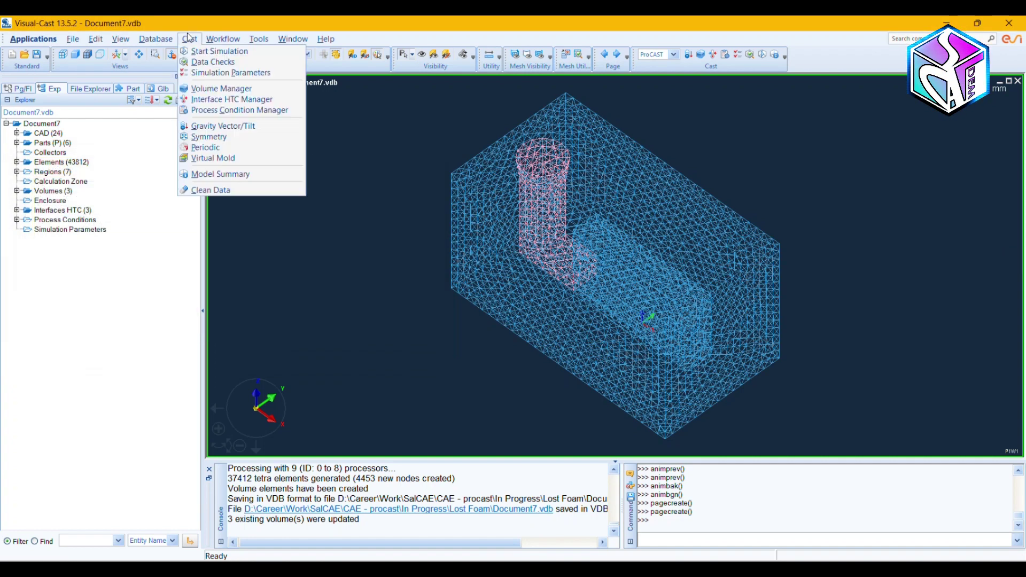
{"action": "left_click", "coordinate": [239, 109]}
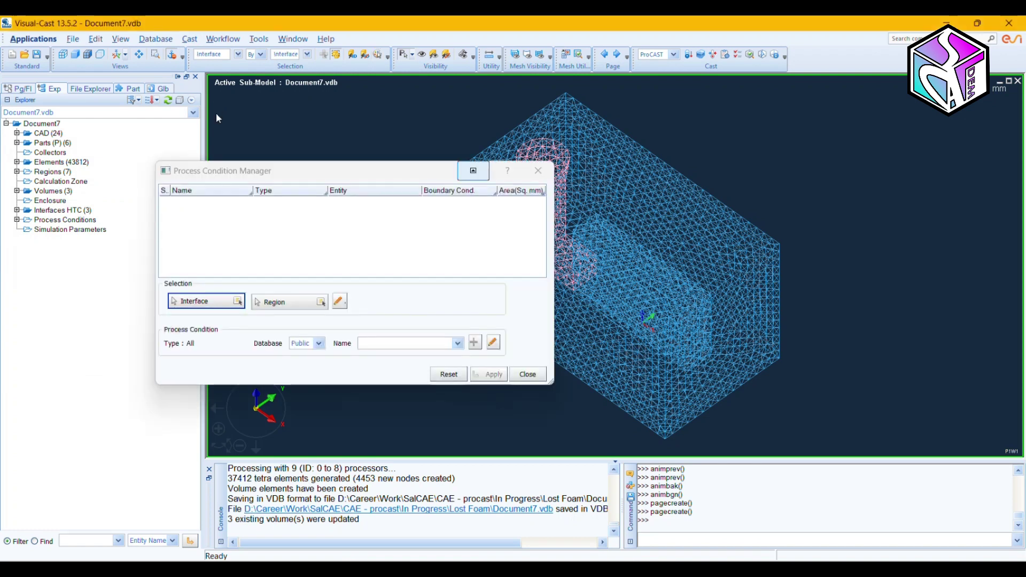
{"action": "left_click_drag", "start_coordinate": [241, 175], "coordinate": [223, 156]}
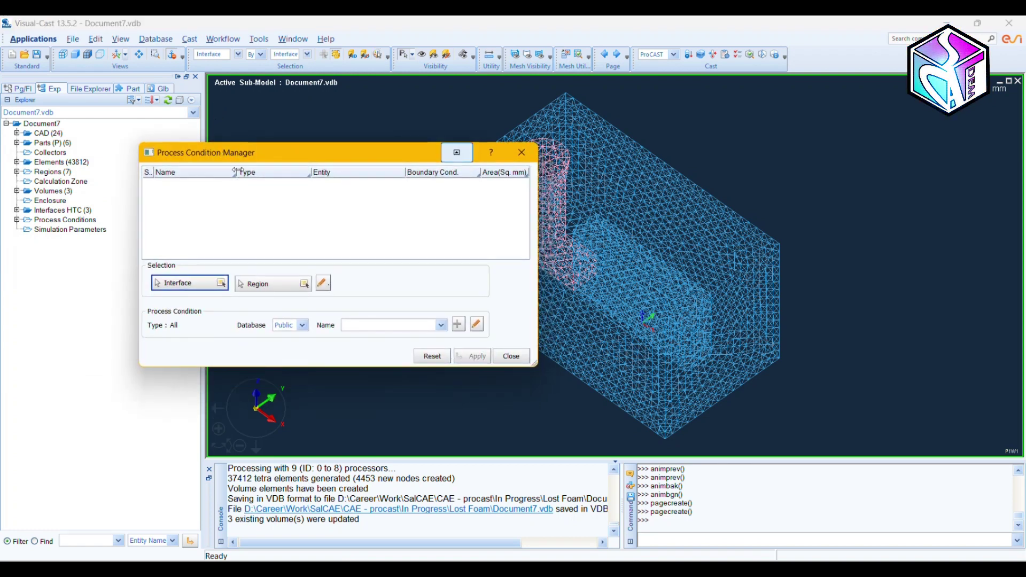
{"action": "right_click", "coordinate": [228, 218]}
{"action": "left_click", "coordinate": [100, 76]}
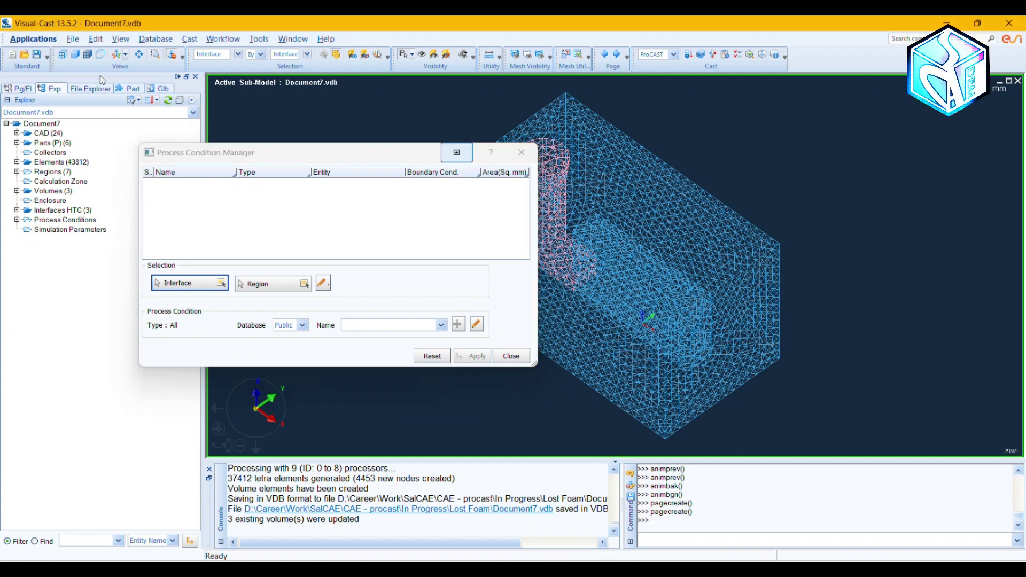
{"action": "left_click", "coordinate": [76, 55]}
{"action": "right_click", "coordinate": [266, 210]}
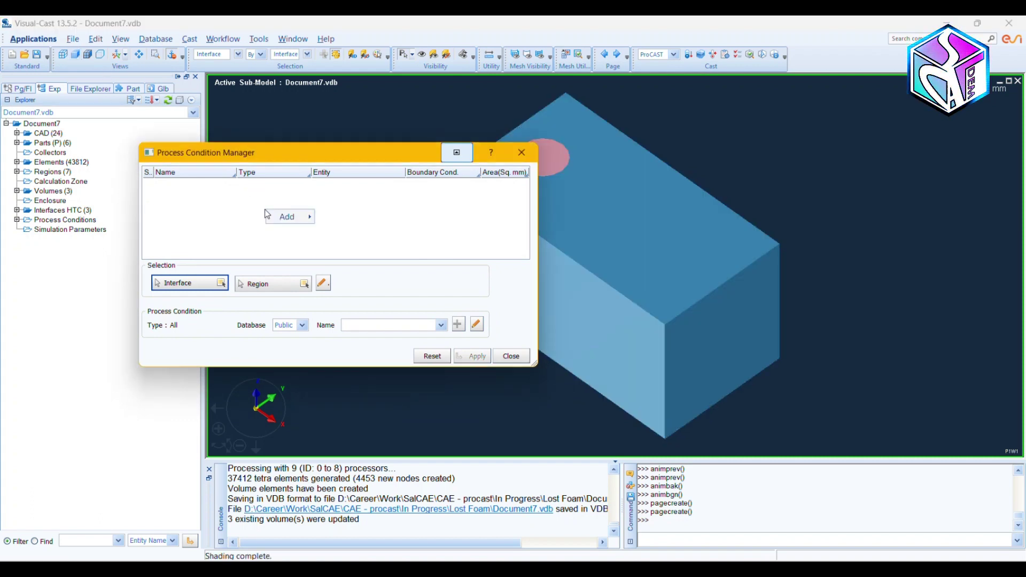
{"action": "mouse_move", "coordinate": [277, 217]}
{"action": "mouse_move", "coordinate": [347, 223]}
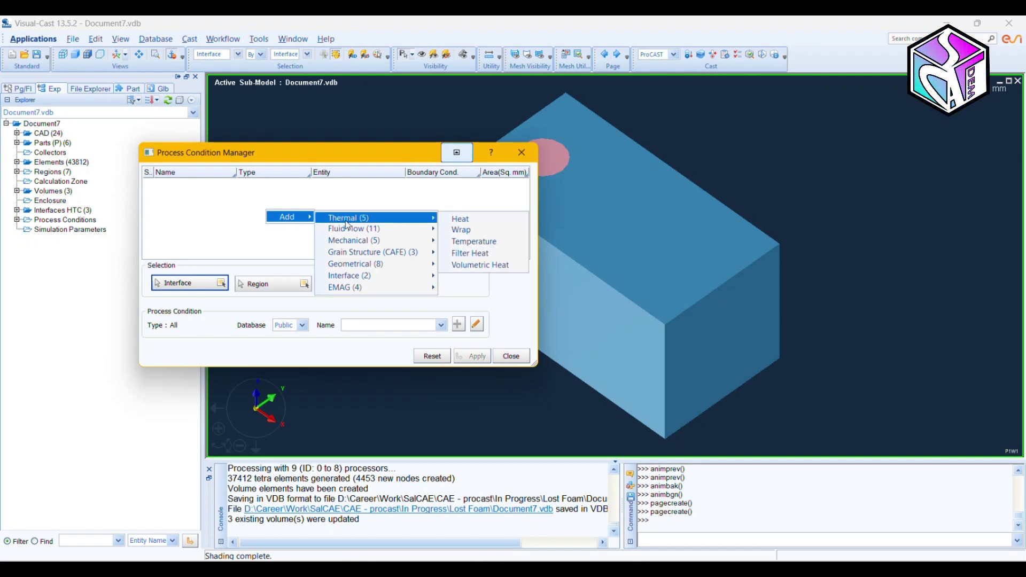
{"action": "left_click", "coordinate": [468, 220]}
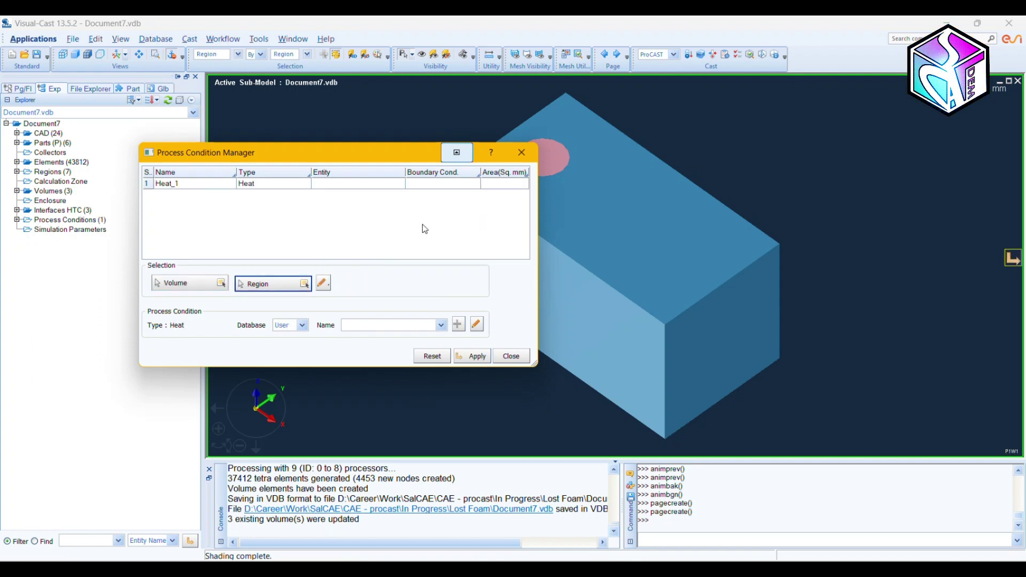
- Assign the external mold region EXT_Mold to the Heat condition
{"action": "left_click", "coordinate": [304, 285]}
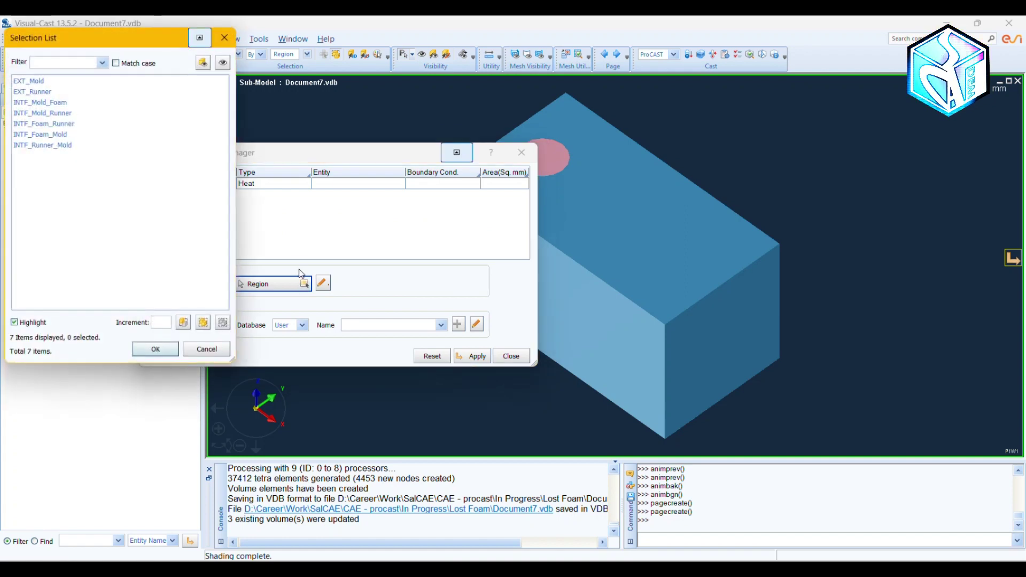
{"action": "left_click", "coordinate": [31, 82]}
{"action": "left_click", "coordinate": [161, 349]}
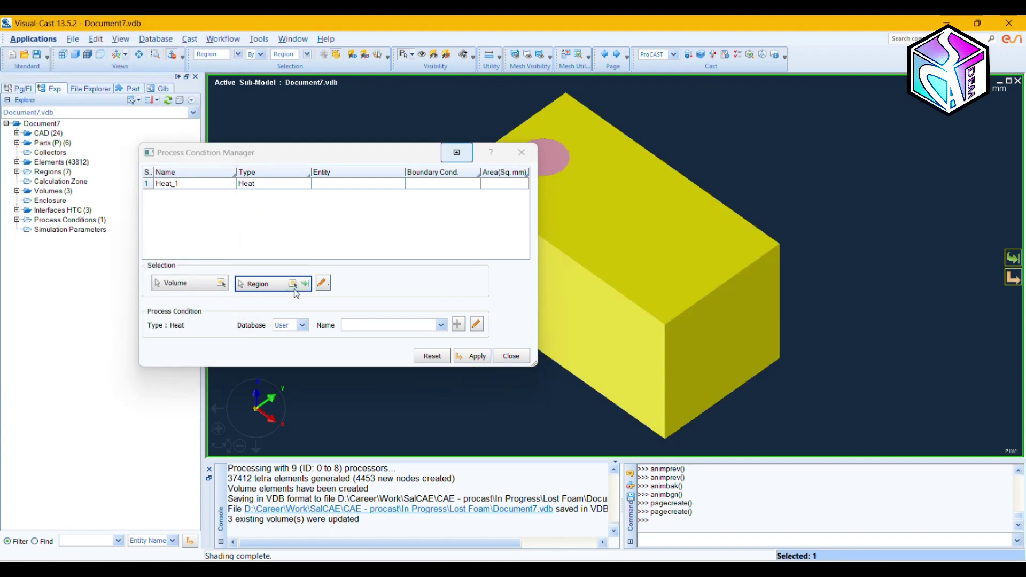
{"action": "left_click", "coordinate": [305, 284]}
{"action": "left_click", "coordinate": [426, 185]}
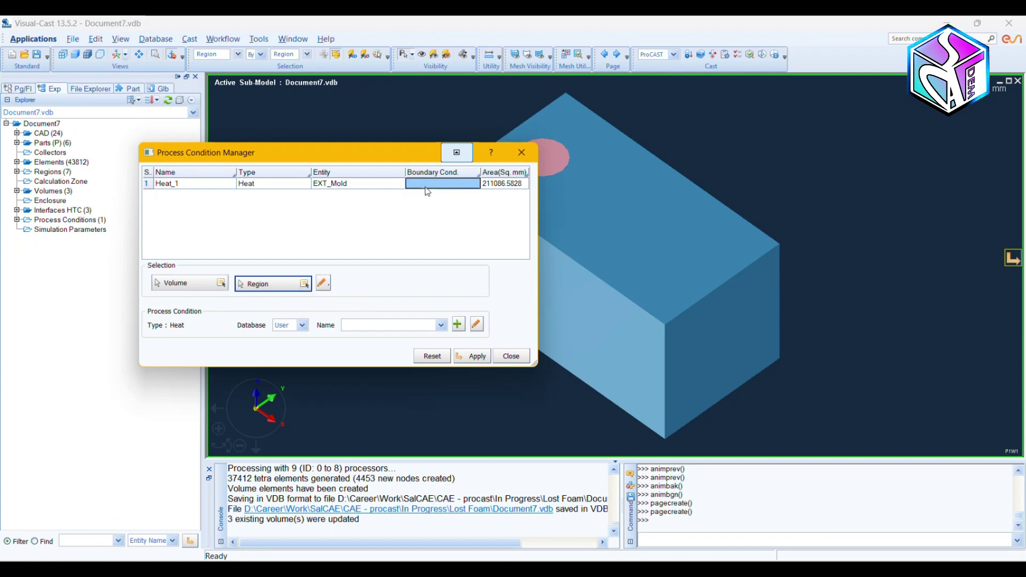
- Add a fluid flow Pressure condition and assign the EXT_Mold region to it
{"action": "right_click", "coordinate": [282, 239]}
{"action": "mouse_move", "coordinate": [303, 242]}
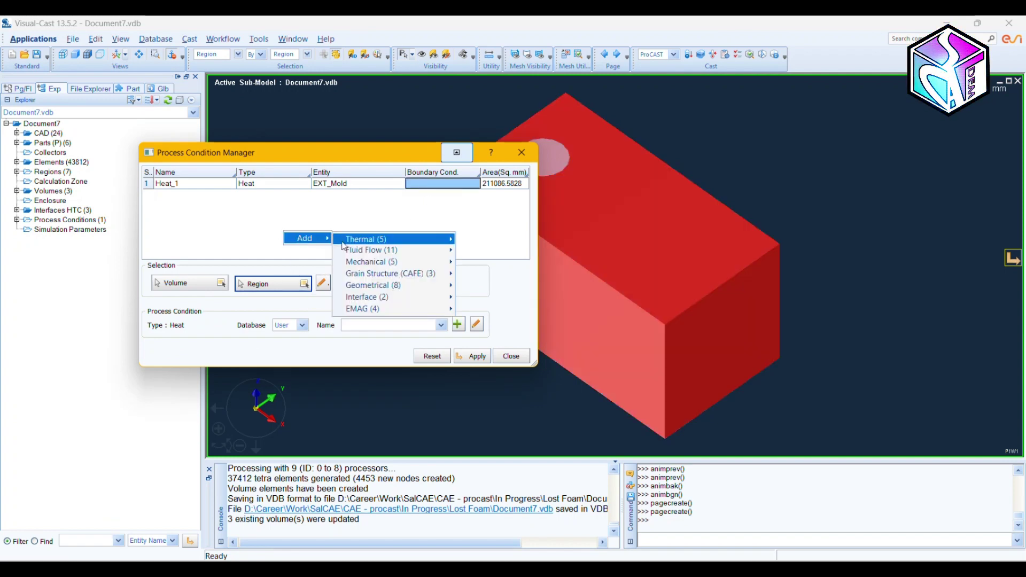
{"action": "mouse_move", "coordinate": [358, 253]}
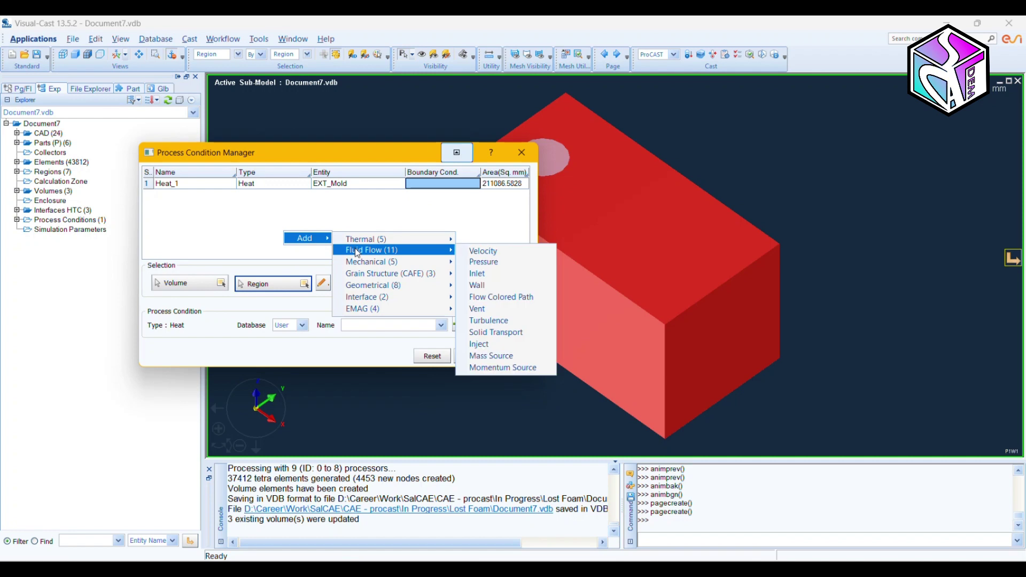
{"action": "left_click", "coordinate": [500, 262]}
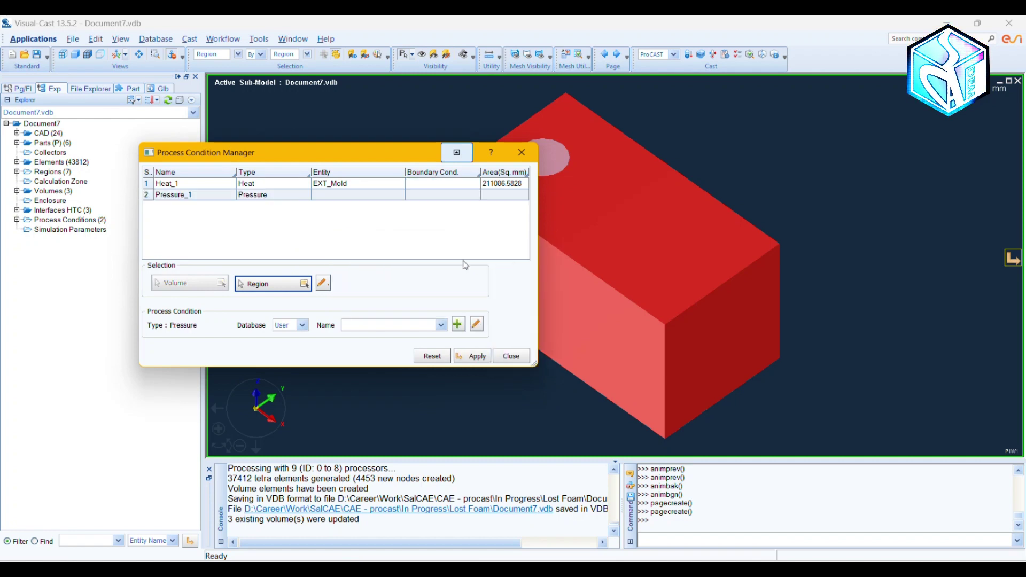
{"action": "left_click", "coordinate": [304, 283]}
{"action": "left_click", "coordinate": [44, 83]}
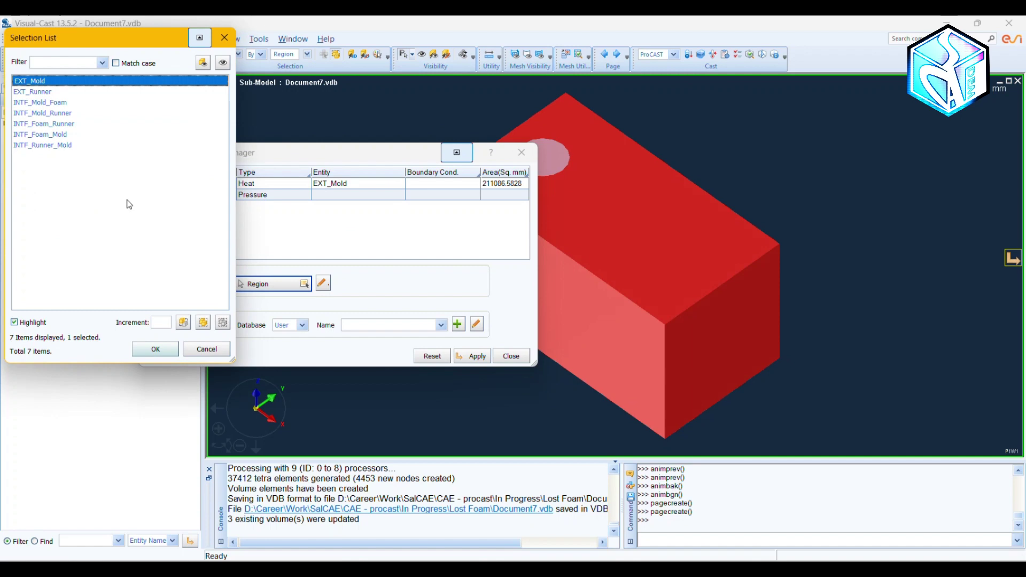
{"action": "left_click", "coordinate": [155, 349]}
{"action": "left_click", "coordinate": [304, 284]}
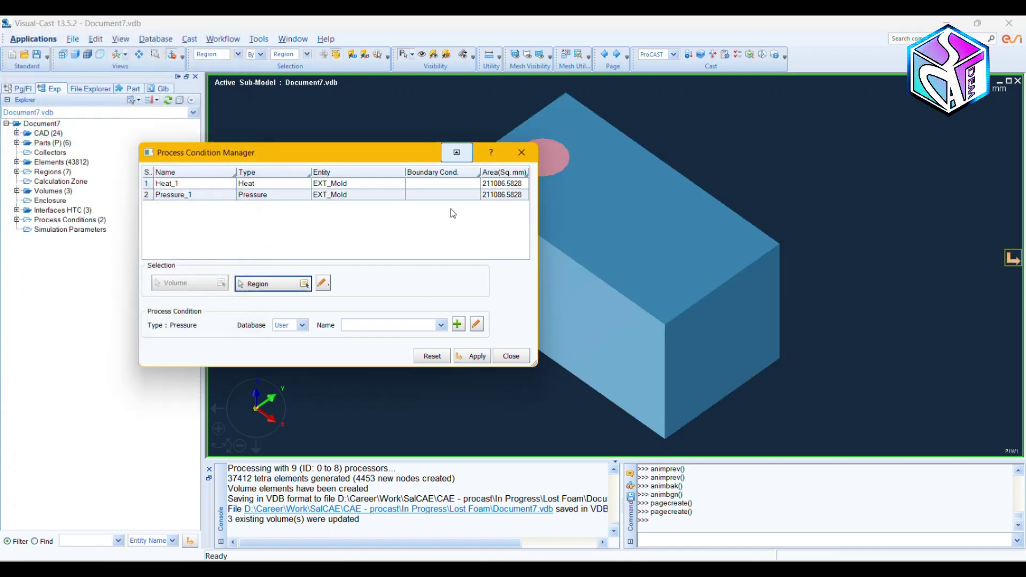
- Assign the Public database boundary conditions 1bar to the Pressure condition and Air Cooling (FilmCo=10, T=20C) to the Heat condition
{"action": "right_click", "coordinate": [444, 198]}
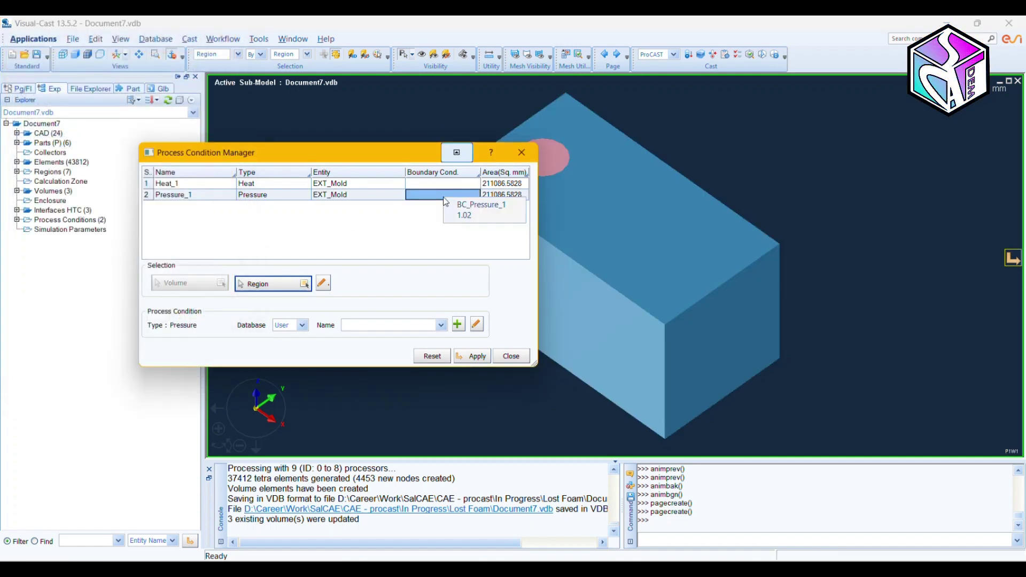
{"action": "left_click", "coordinate": [449, 204]}
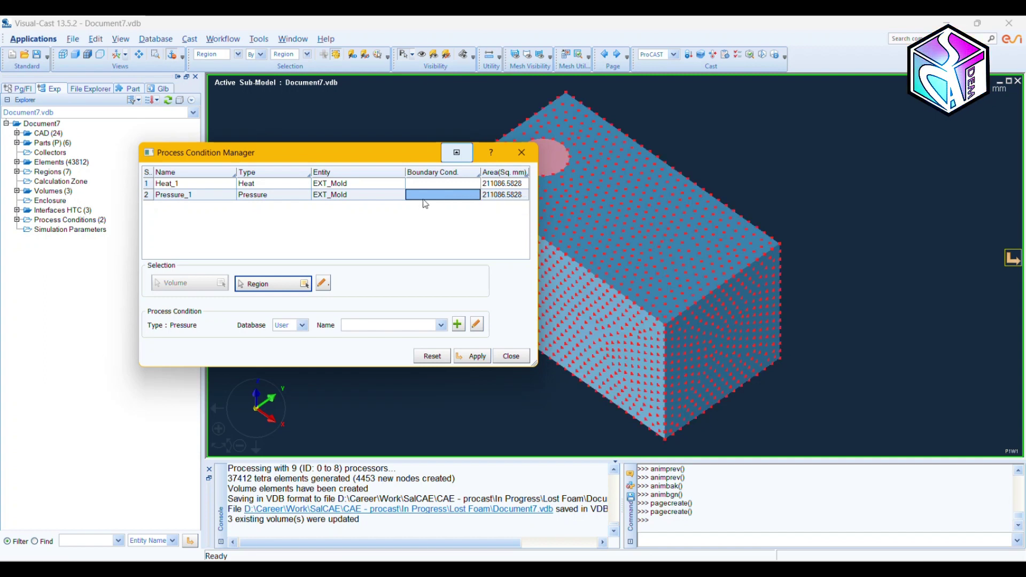
{"action": "left_click", "coordinate": [302, 326]}
{"action": "left_click", "coordinate": [286, 345]}
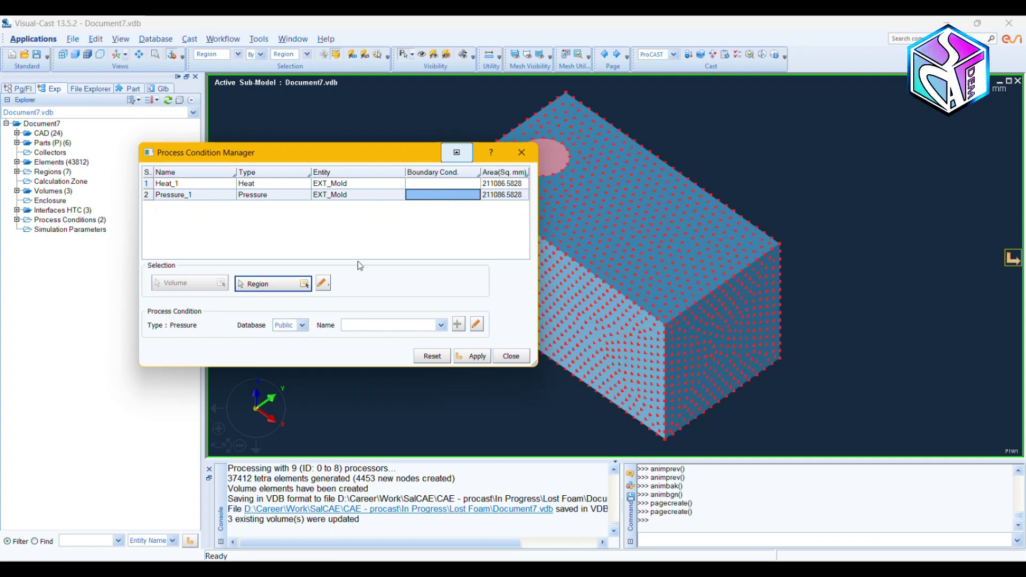
{"action": "right_click", "coordinate": [430, 196]}
{"action": "left_click", "coordinate": [437, 202]}
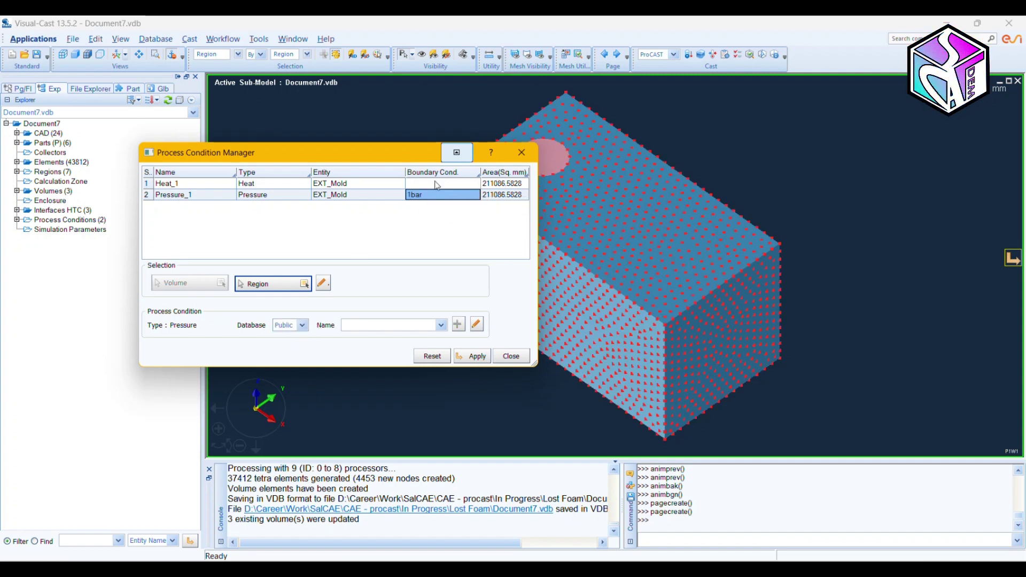
{"action": "right_click", "coordinate": [438, 185]}
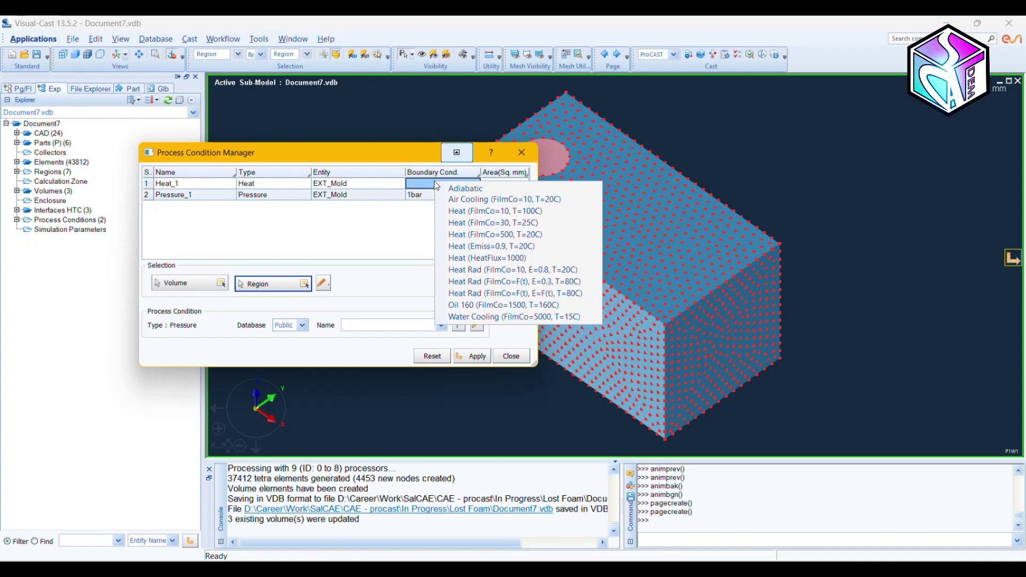
{"action": "left_click", "coordinate": [461, 200]}
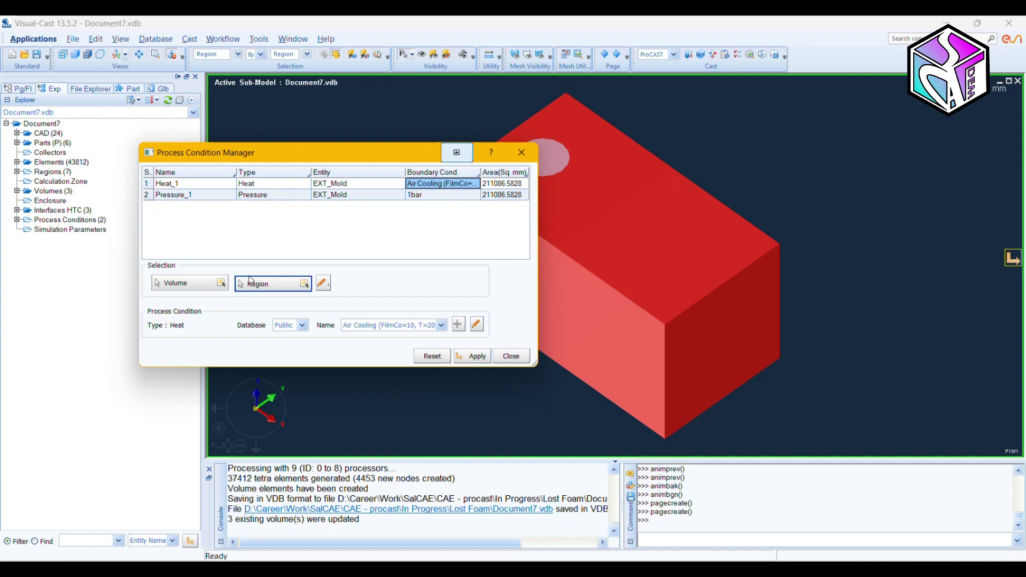
- Add a second fluid flow Pressure condition and assign the EXT_Runner region to it
{"action": "right_click", "coordinate": [257, 233]}
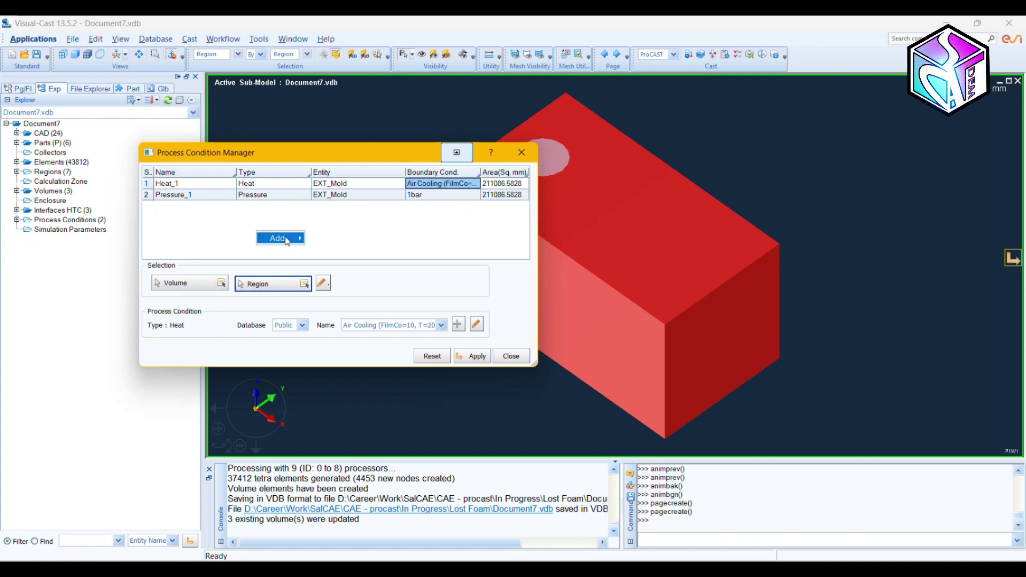
{"action": "mouse_move", "coordinate": [286, 239]}
{"action": "mouse_move", "coordinate": [352, 242]}
{"action": "mouse_move", "coordinate": [361, 264]}
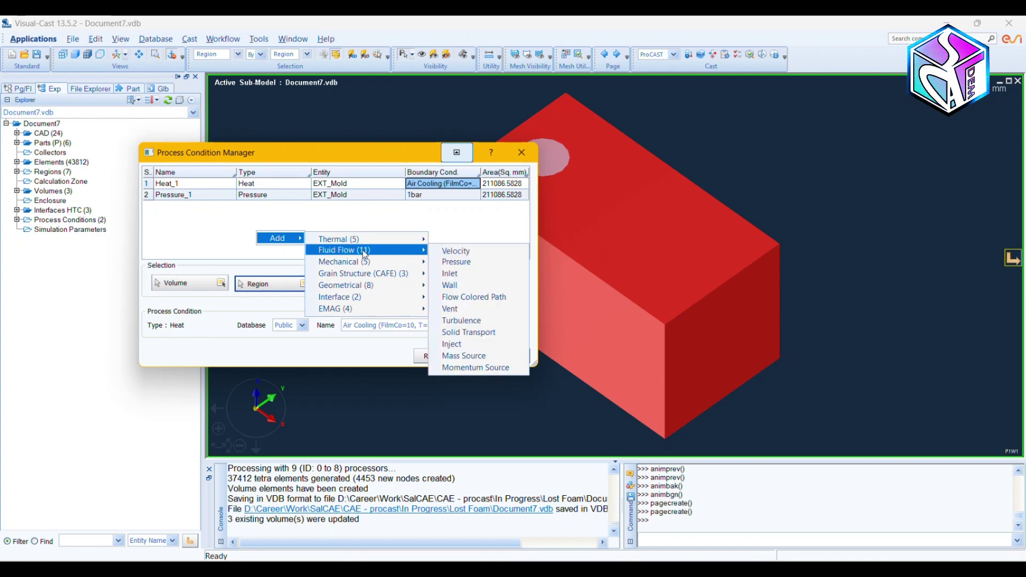
{"action": "left_click", "coordinate": [462, 262]}
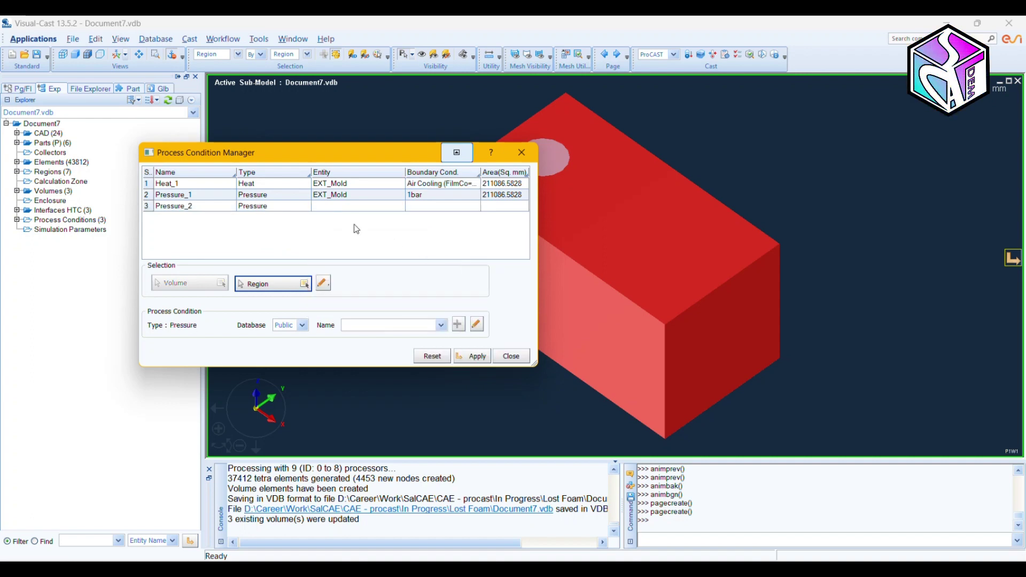
{"action": "left_click", "coordinate": [305, 284]}
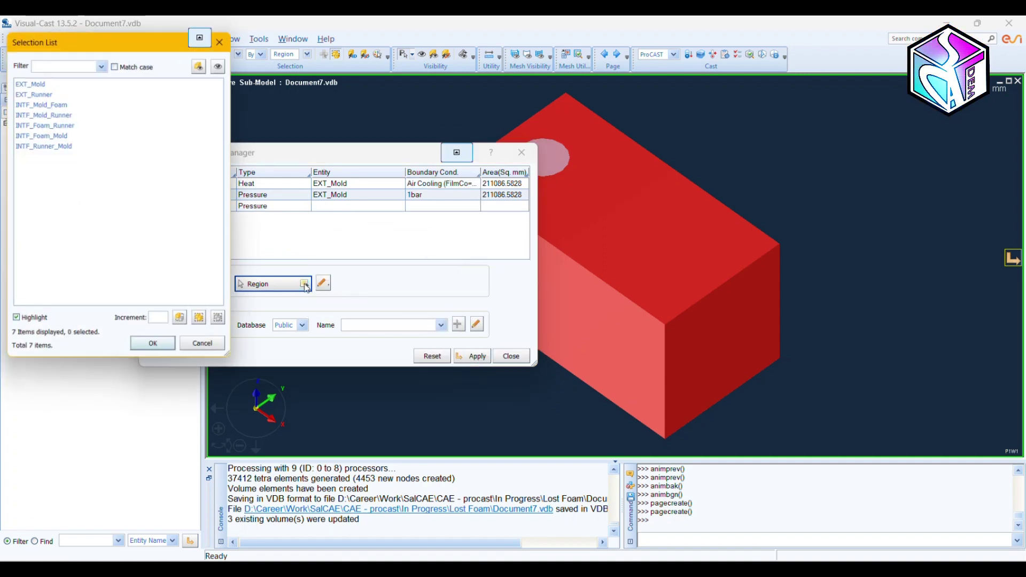
{"action": "left_click", "coordinate": [42, 92]}
{"action": "left_click", "coordinate": [155, 349]}
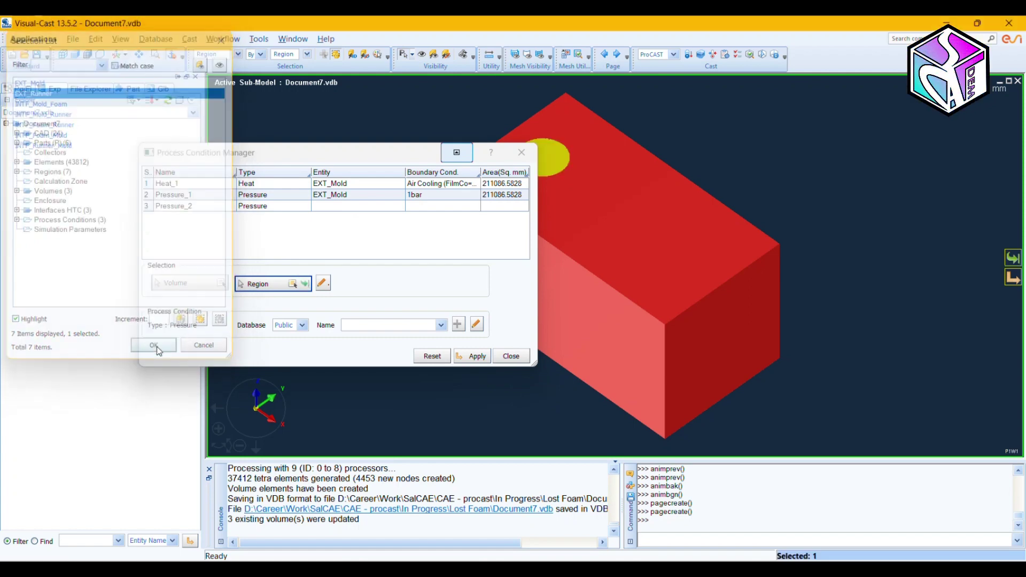
{"action": "left_click", "coordinate": [305, 284]}
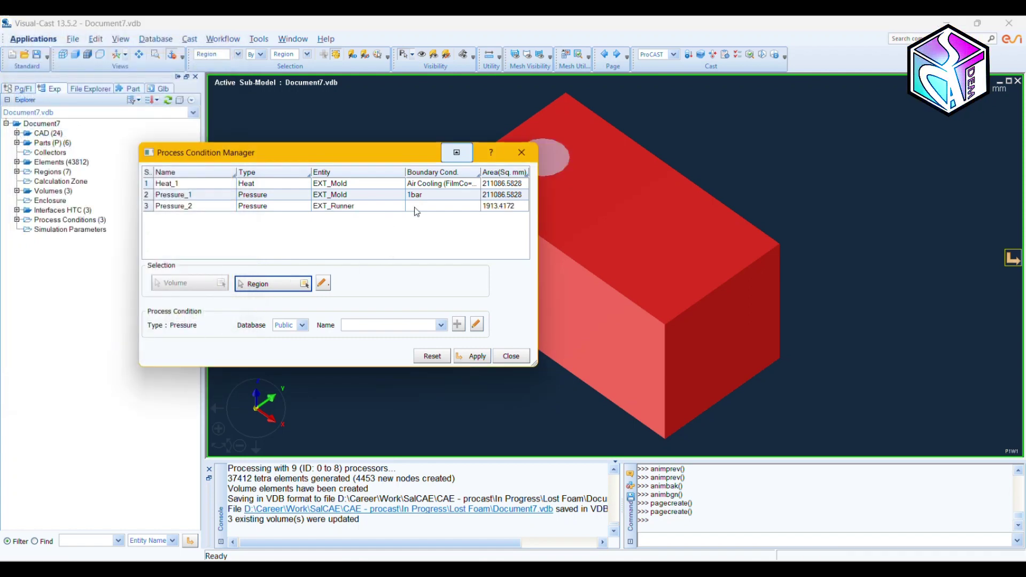
- Assign the User database boundary condition 1.02 to the runner's Pressure condition
{"action": "left_click", "coordinate": [417, 208]}
{"action": "left_click", "coordinate": [396, 214]}
{"action": "left_click", "coordinate": [303, 328]}
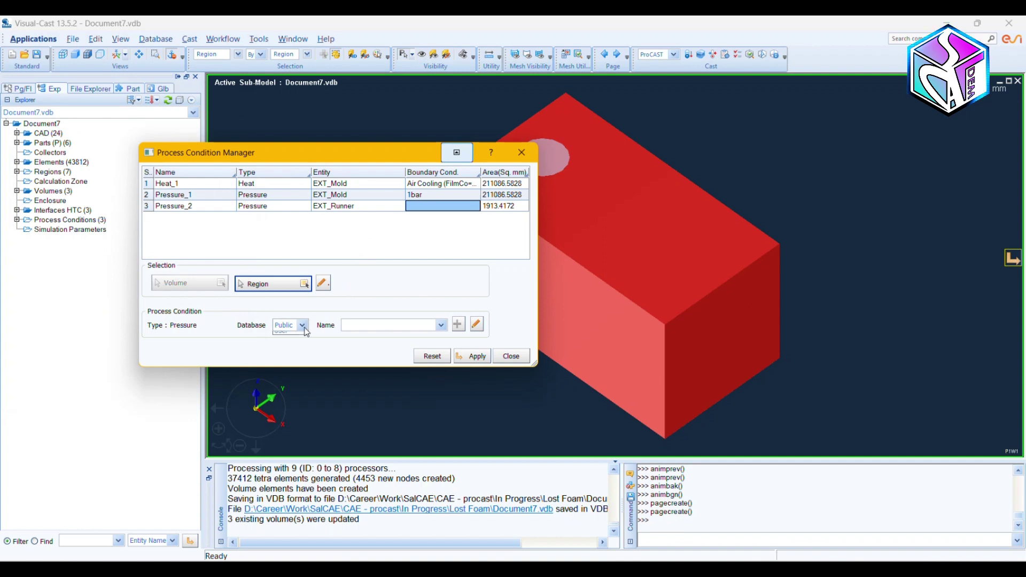
{"action": "left_click", "coordinate": [291, 347]}
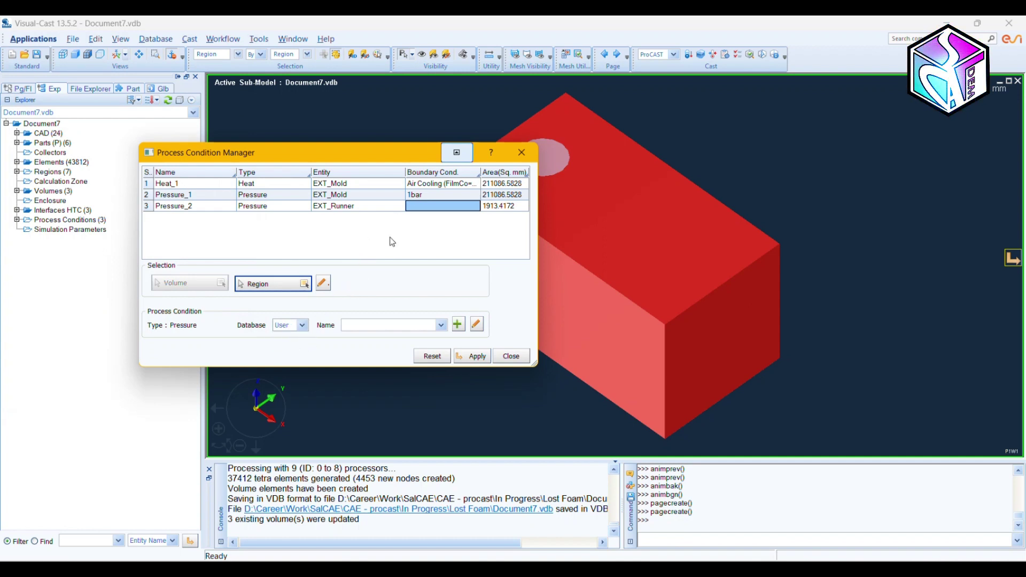
{"action": "left_click", "coordinate": [425, 208]}
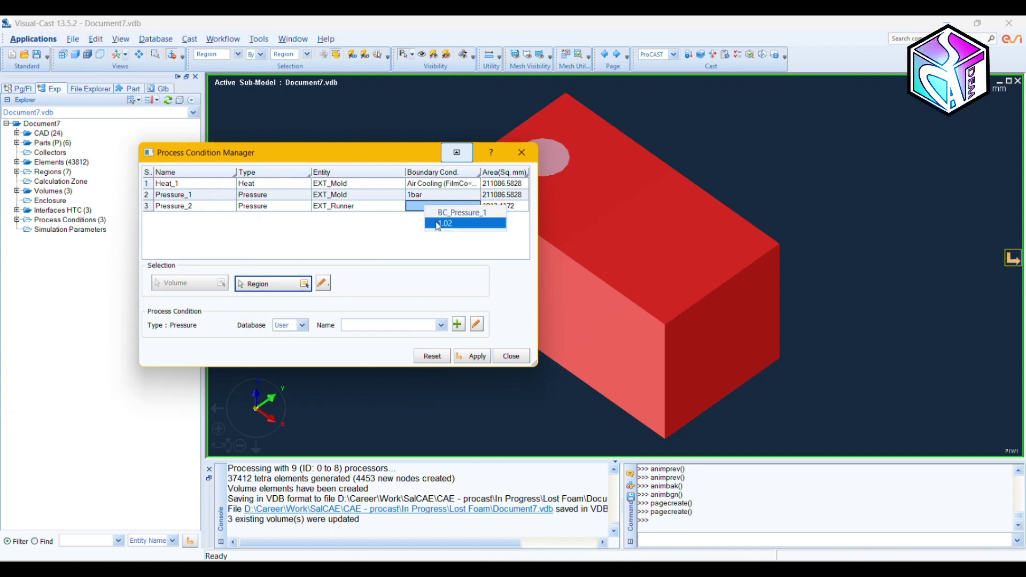
{"action": "left_click", "coordinate": [438, 224]}
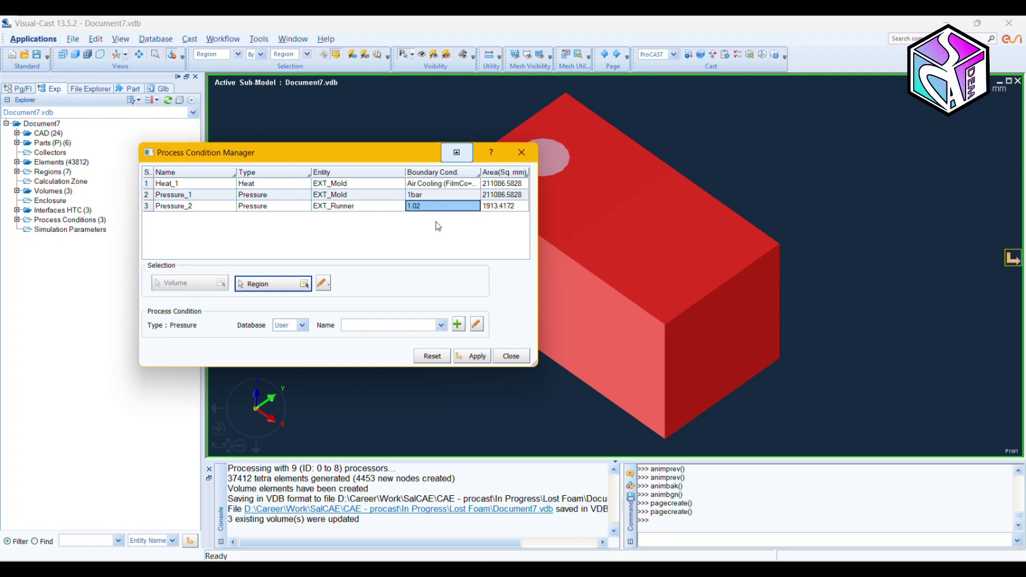
- Add a thermal Temperature condition and assign the EXT_Runner region to it
{"action": "right_click", "coordinate": [283, 227]}
{"action": "mouse_move", "coordinate": [316, 233]}
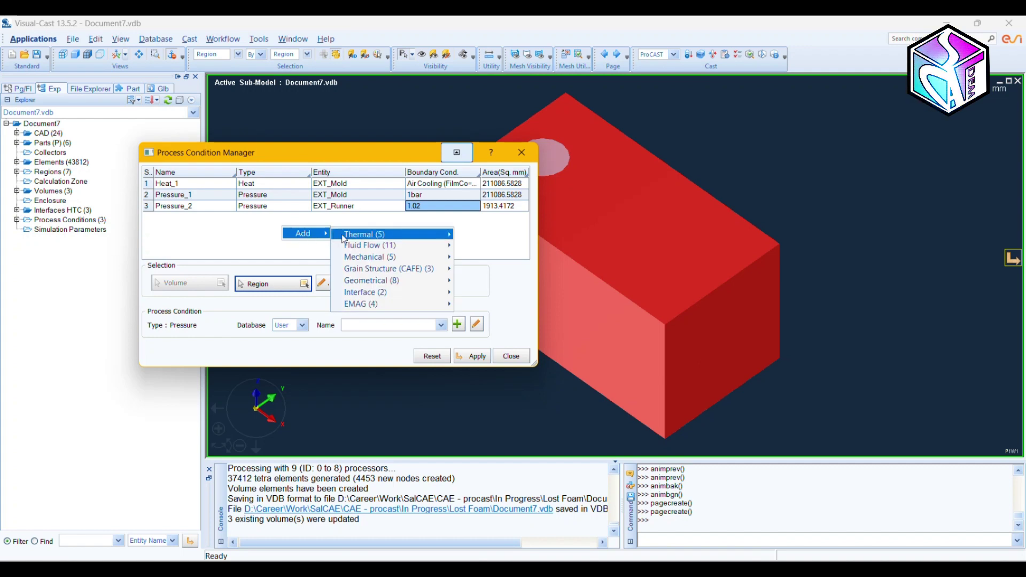
{"action": "mouse_move", "coordinate": [406, 235]}
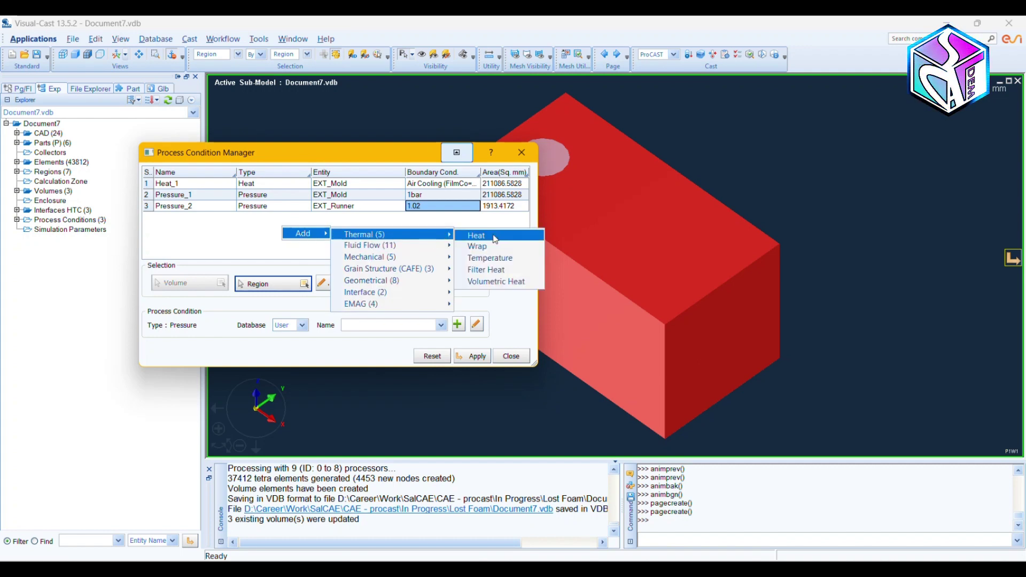
{"action": "left_click", "coordinate": [489, 258]}
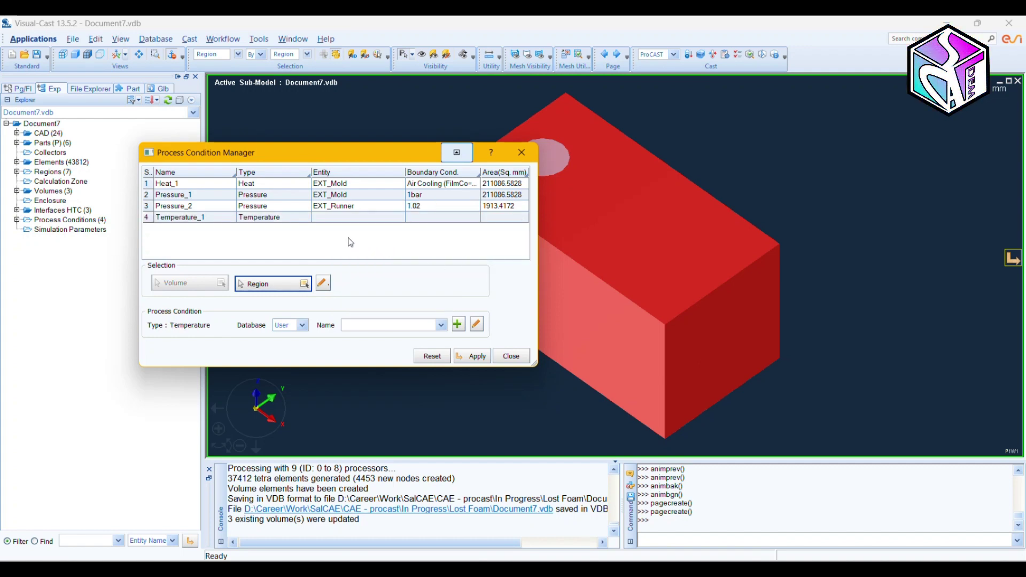
{"action": "left_click", "coordinate": [304, 284]}
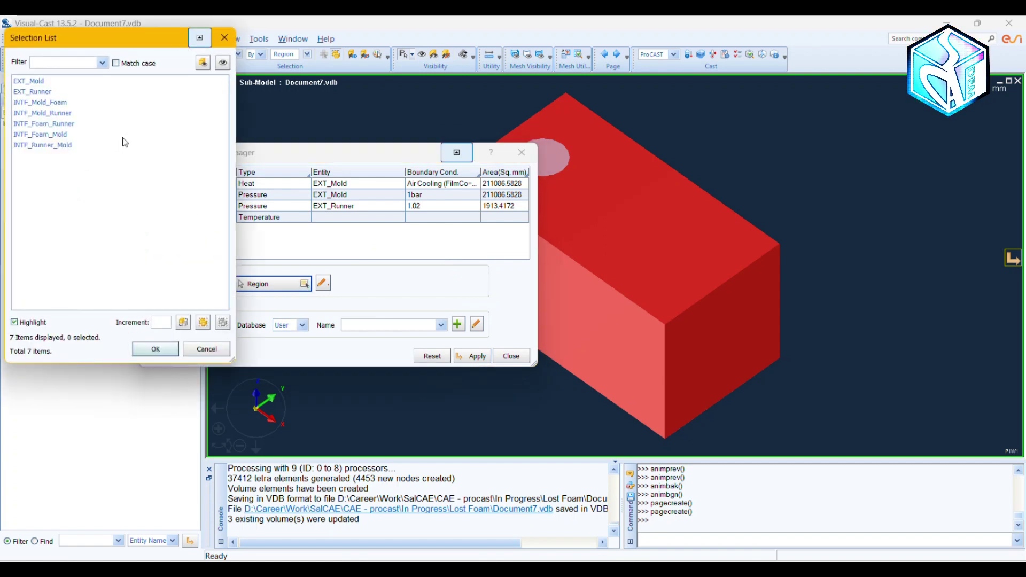
{"action": "left_click", "coordinate": [39, 84]}
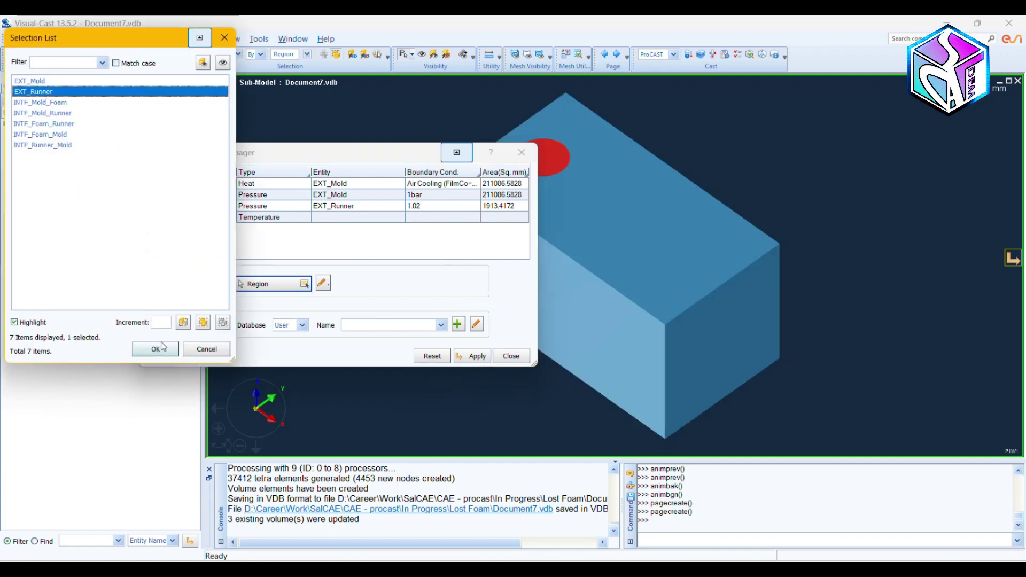
{"action": "left_click", "coordinate": [157, 348]}
{"action": "left_click", "coordinate": [308, 282]}
- Assign the User database boundary condition 750 to the Temperature condition and apply all process conditions
{"action": "left_click", "coordinate": [422, 219]}
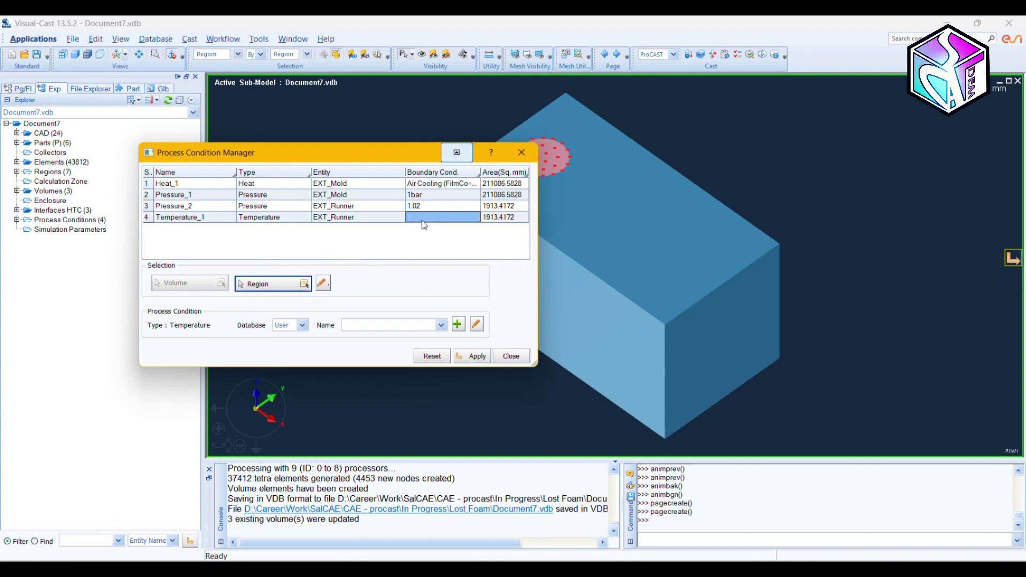
{"action": "left_click", "coordinate": [441, 325]}
{"action": "left_click", "coordinate": [415, 345]}
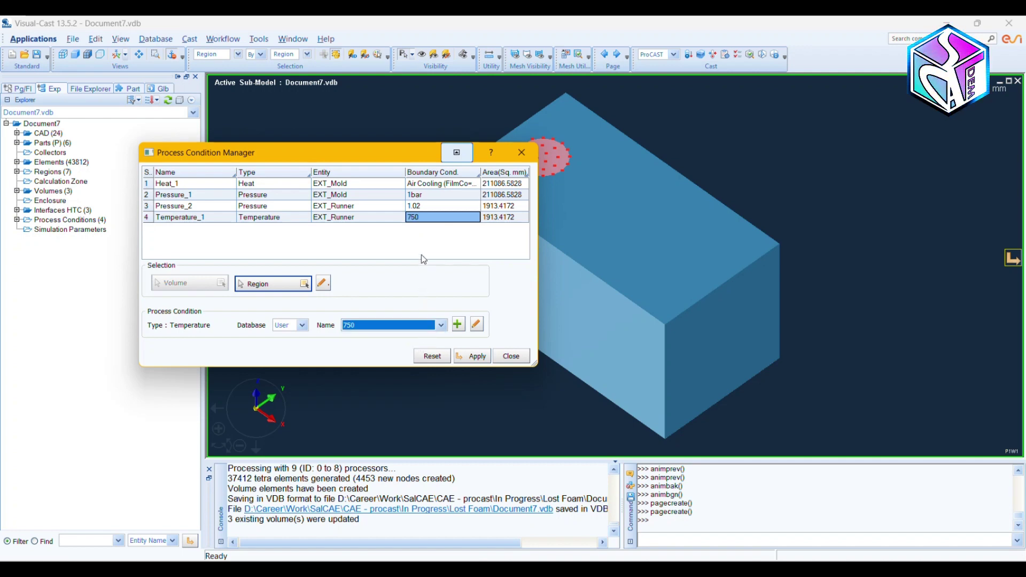
{"action": "left_click", "coordinate": [481, 358]}
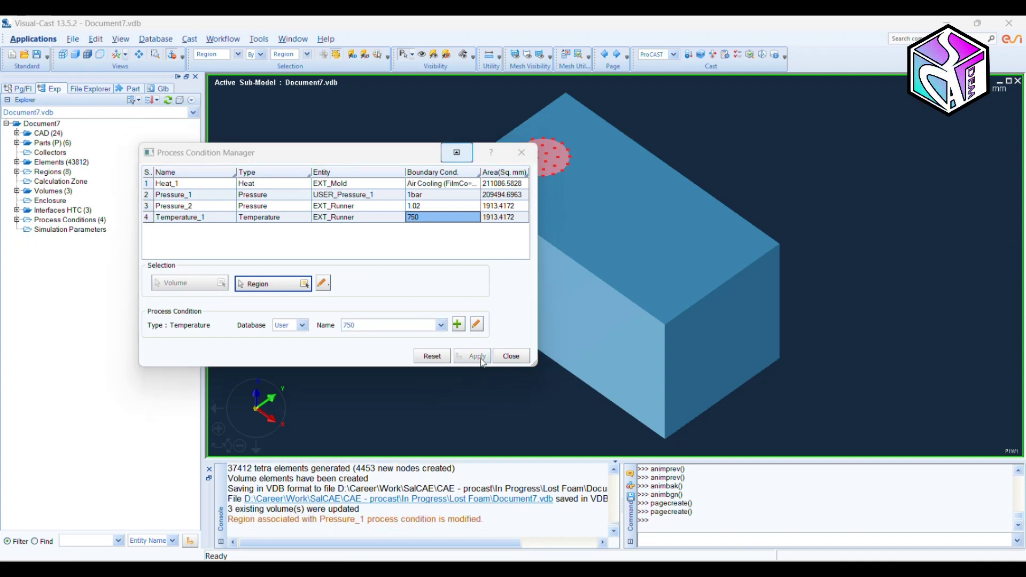
{"action": "left_click", "coordinate": [511, 356]}
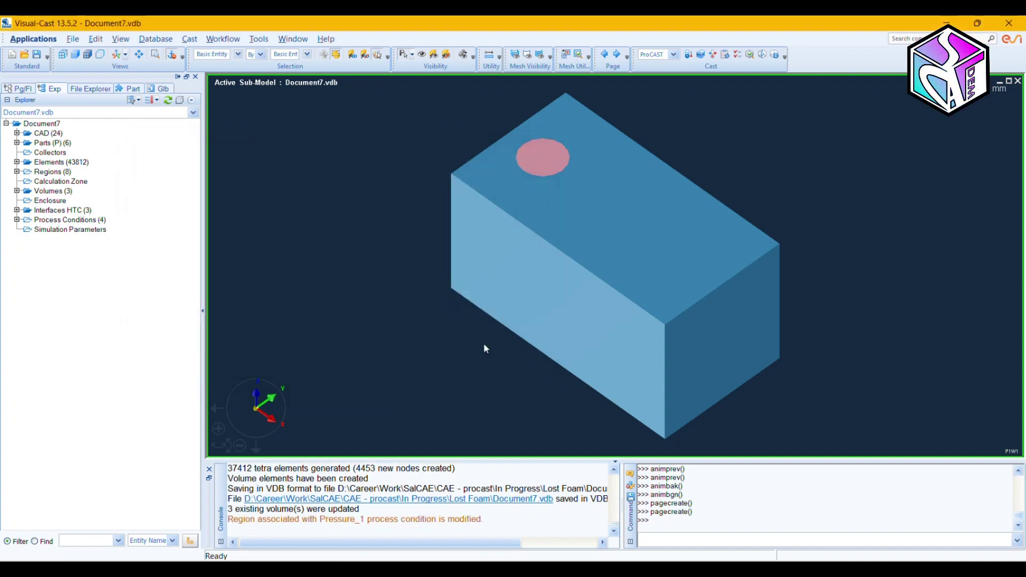
- Load the pre-defined Lost Foam set in the simulation parameters and apply it
{"action": "left_click", "coordinate": [193, 38]}
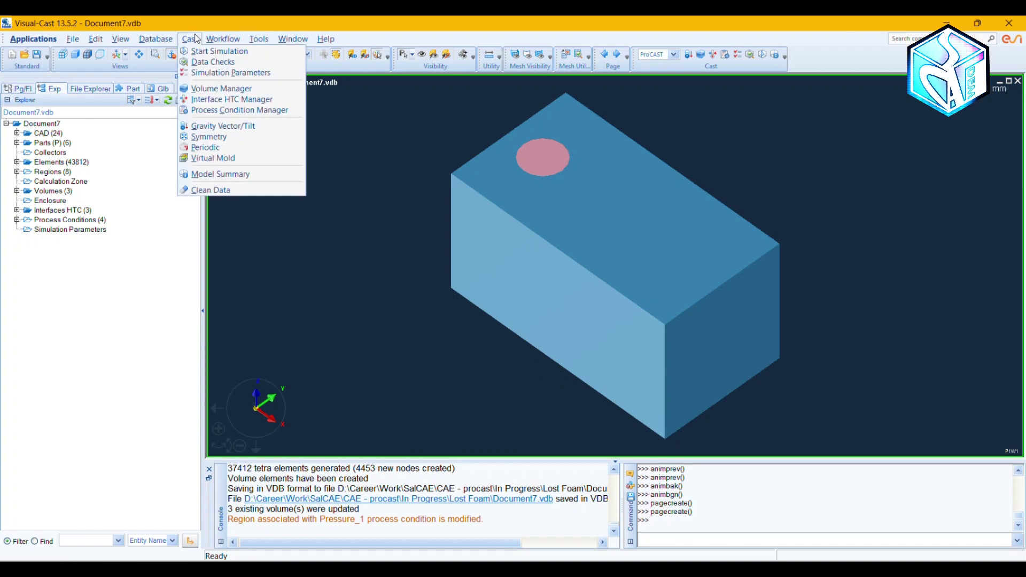
{"action": "left_click", "coordinate": [207, 75]}
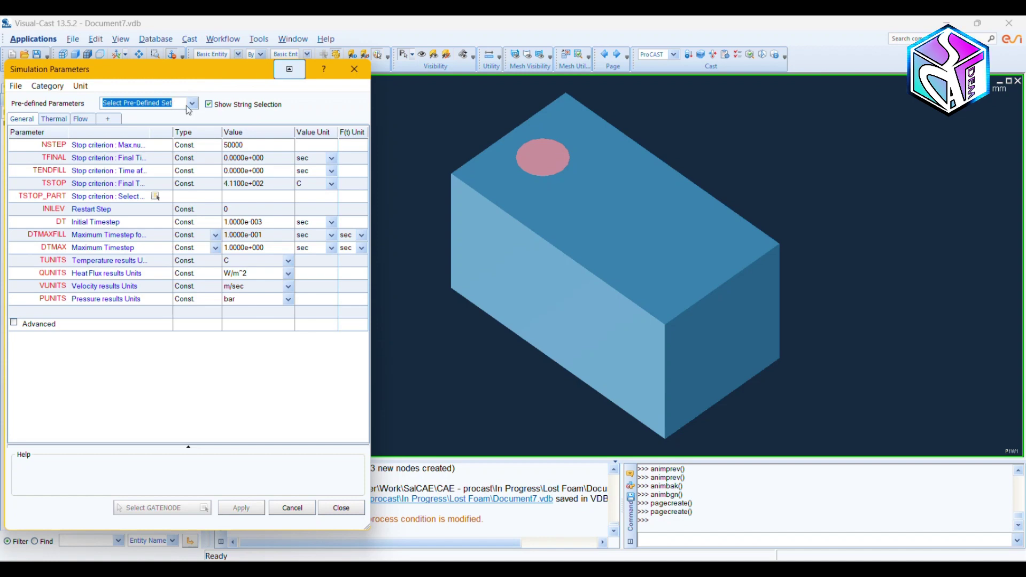
{"action": "left_click", "coordinate": [190, 104]}
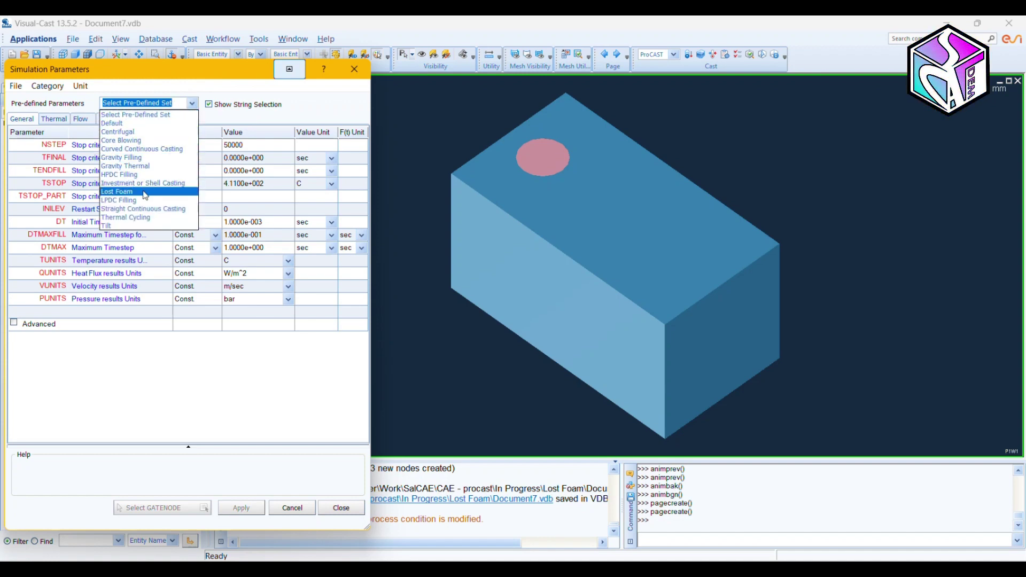
{"action": "left_click", "coordinate": [145, 192]}
{"action": "left_click", "coordinate": [279, 320]}
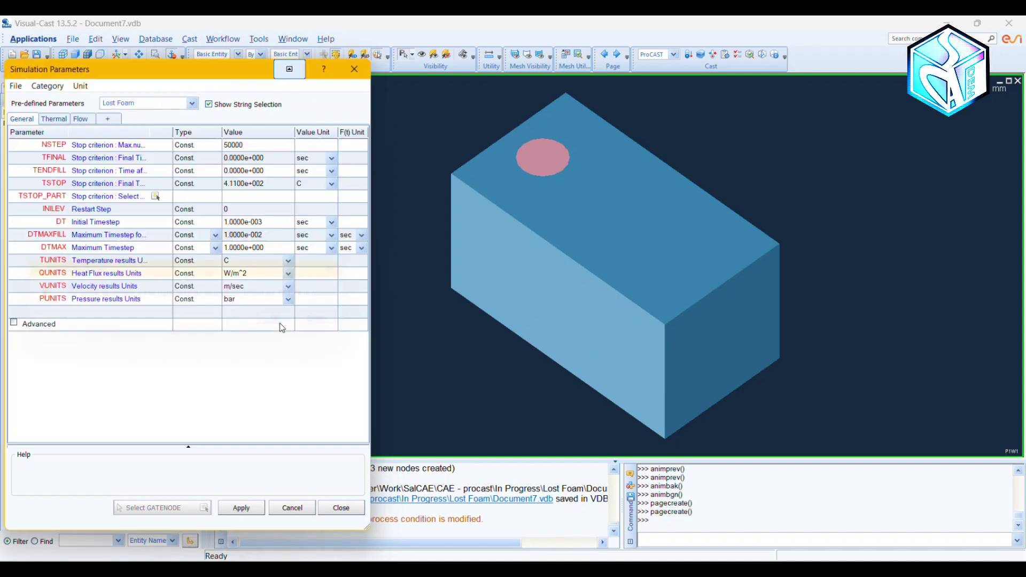
{"action": "left_click", "coordinate": [241, 509]}
{"action": "left_click", "coordinate": [340, 508]}
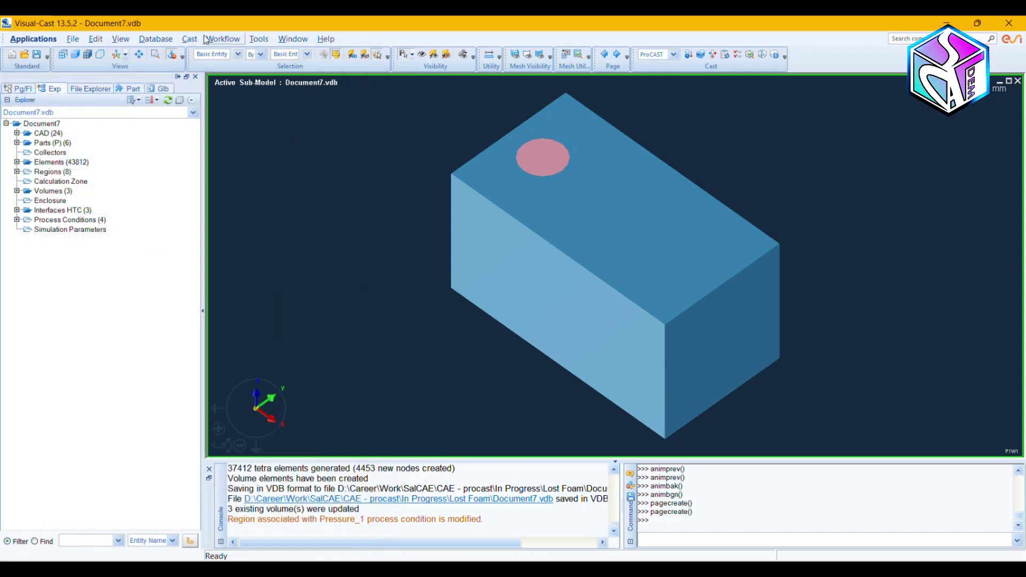
- Run the data checks on the casting setup and review the reported errors and warnings
{"action": "left_click", "coordinate": [191, 39]}
{"action": "left_click", "coordinate": [201, 59]}
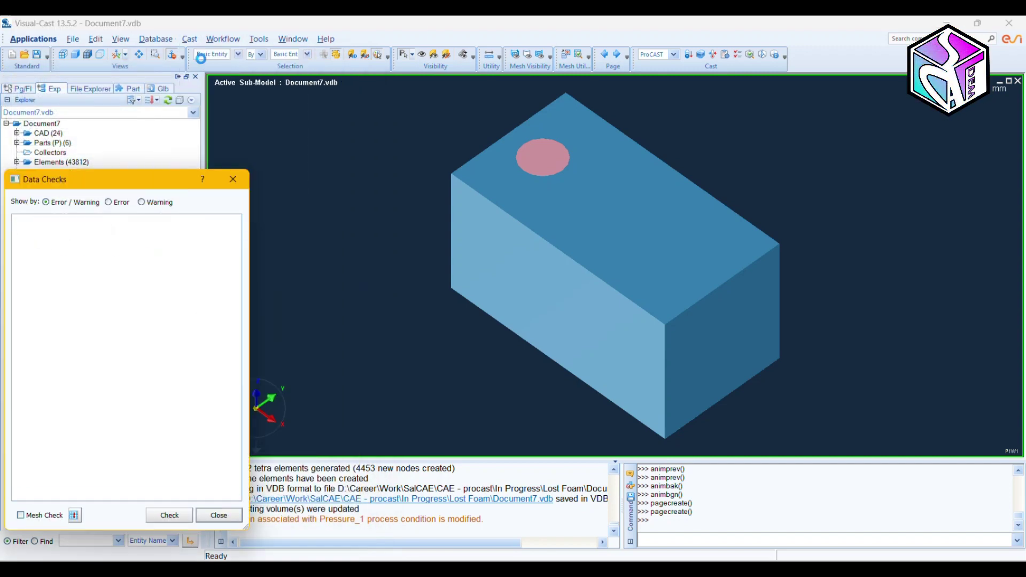
{"action": "left_click_drag", "start_coordinate": [105, 176], "coordinate": [210, 114]}
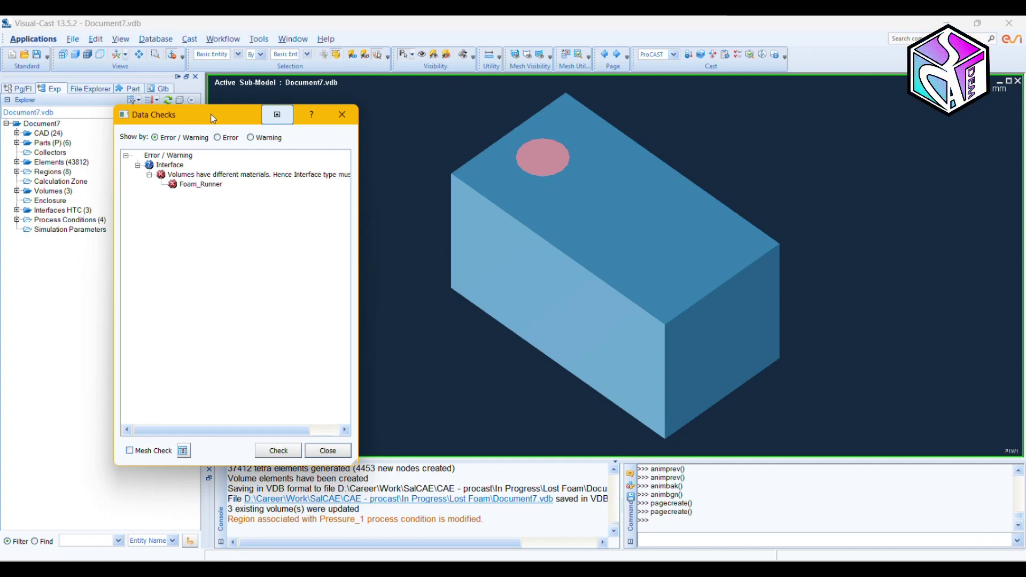
{"action": "left_click", "coordinate": [328, 452]}
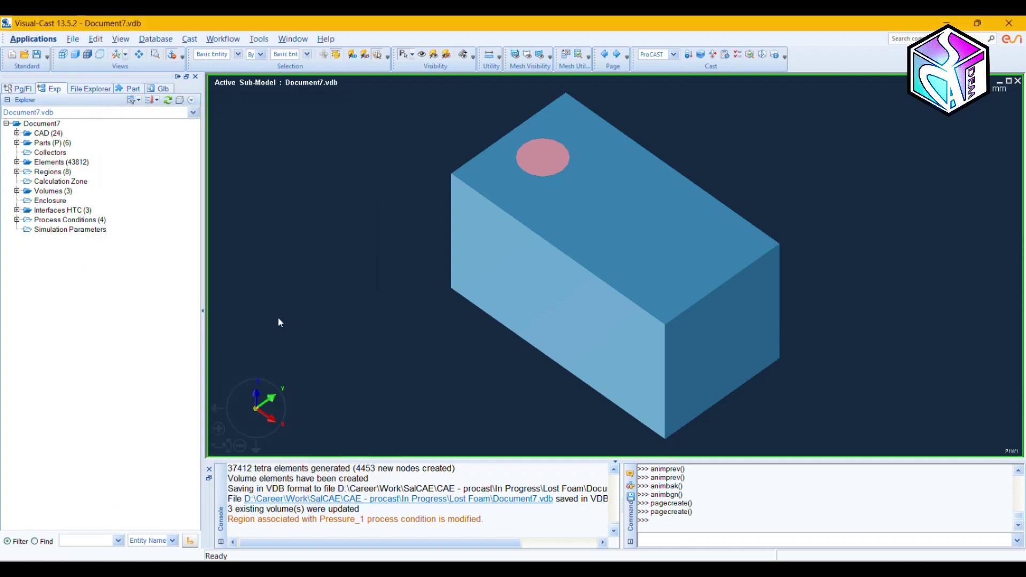
- Start the ProCAST simulation and switch to Visual-Viewer for the results
{"action": "left_click", "coordinate": [197, 41]}
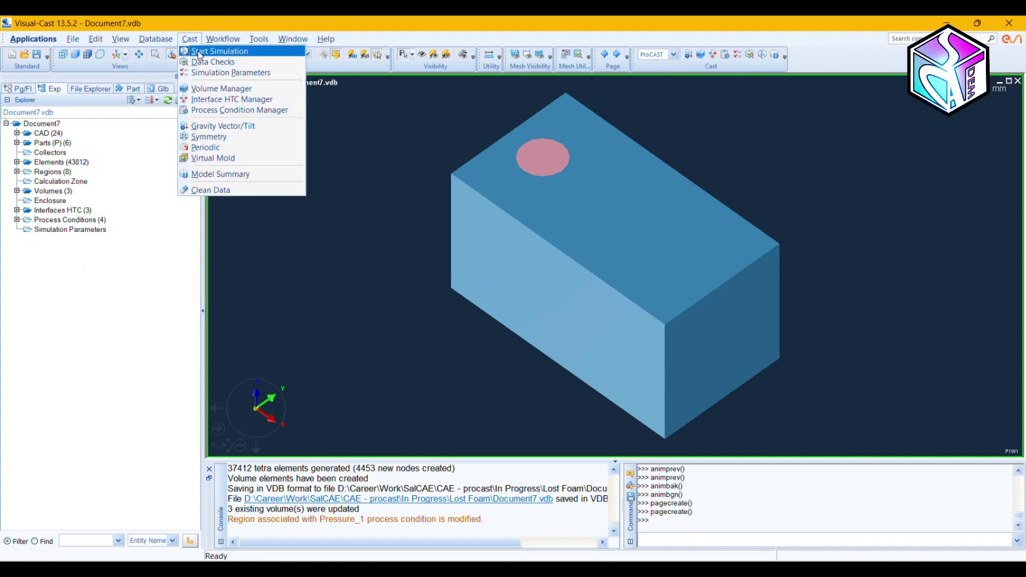
{"action": "left_click", "coordinate": [199, 50]}
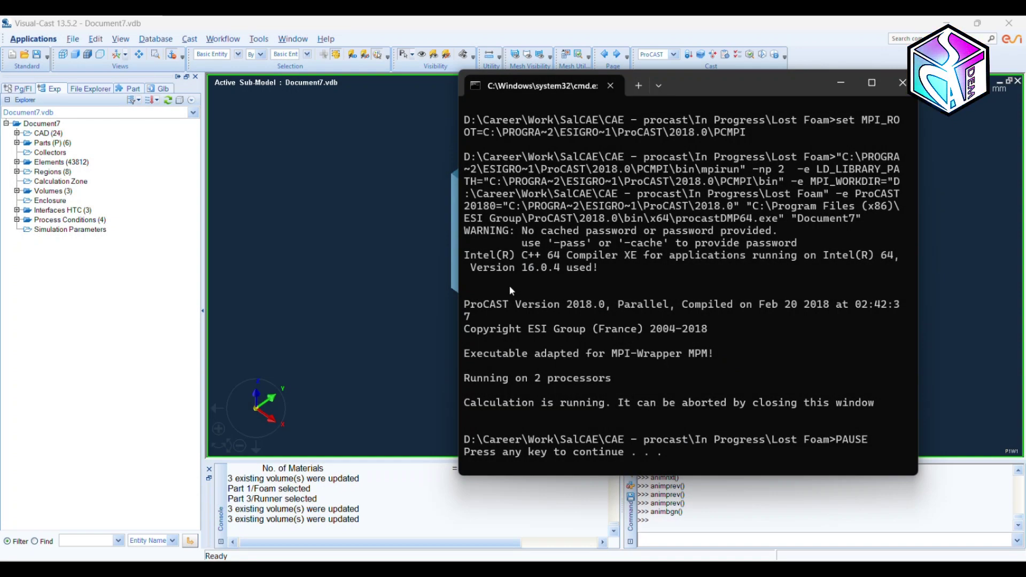
{"action": "left_click", "coordinate": [32, 40]}
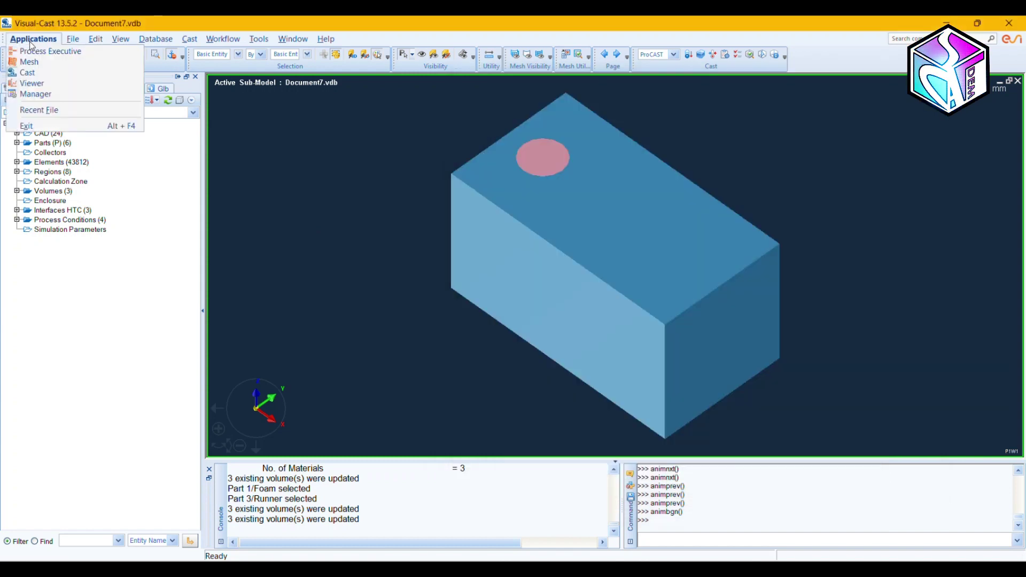
{"action": "left_click", "coordinate": [32, 88]}
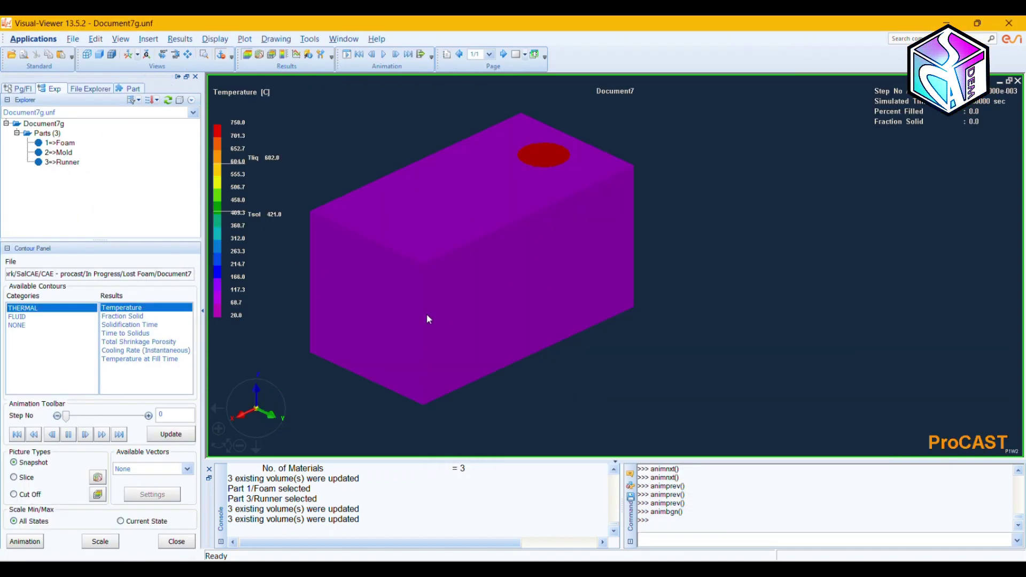
- Show only the Foam and Runner parts and advance the temperature result one frame to step 10
{"action": "left_click", "coordinate": [38, 143]}
{"action": "left_click", "coordinate": [38, 152]}
{"action": "left_click", "coordinate": [39, 162]}
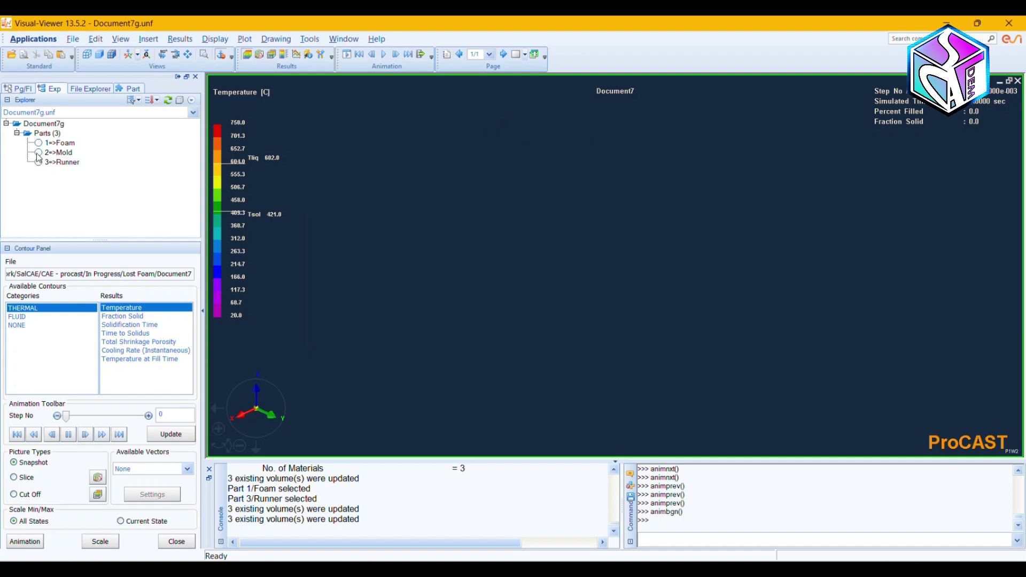
{"action": "left_click", "coordinate": [39, 143]}
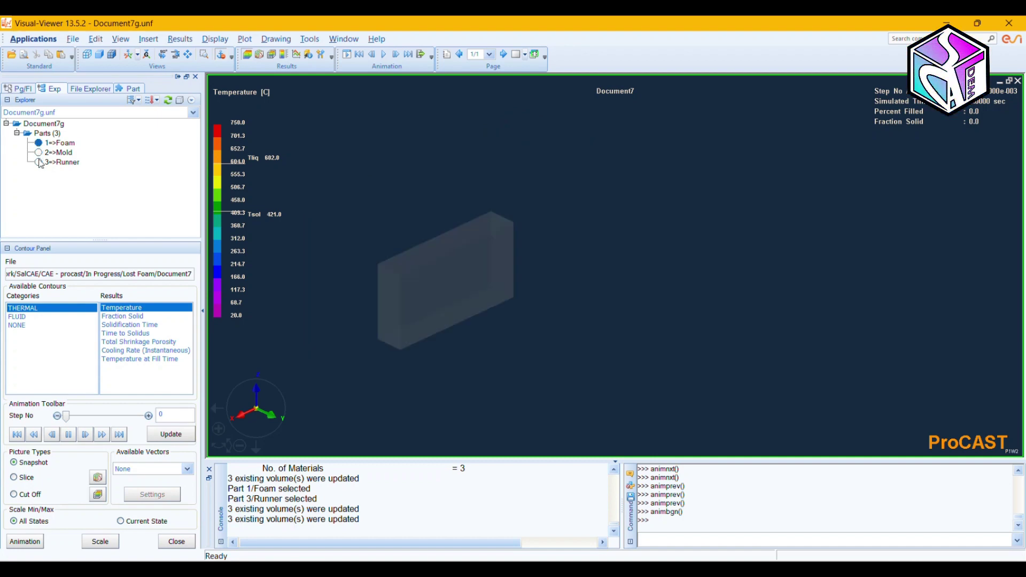
{"action": "left_click", "coordinate": [39, 162]}
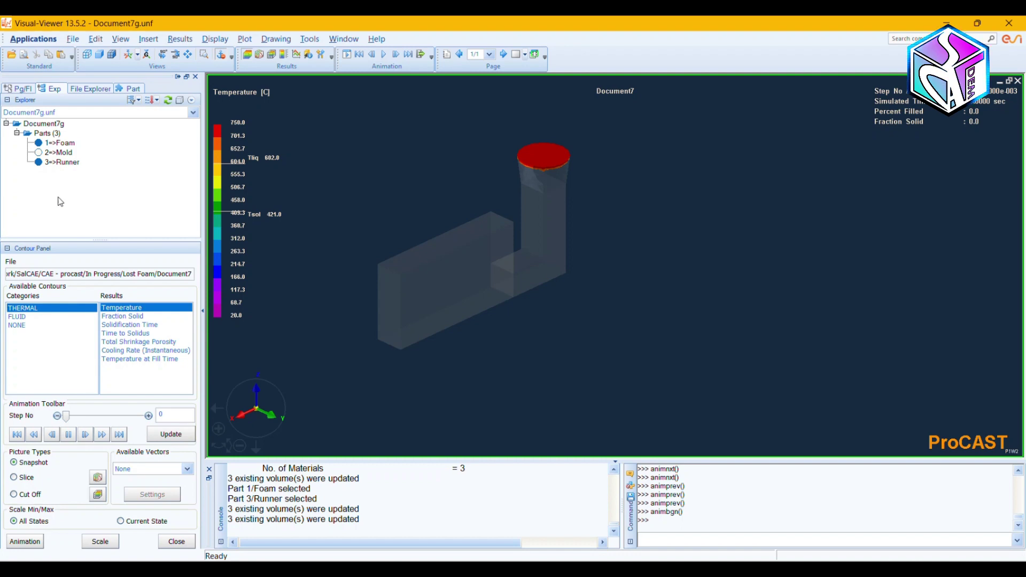
{"action": "left_click", "coordinate": [87, 437]}
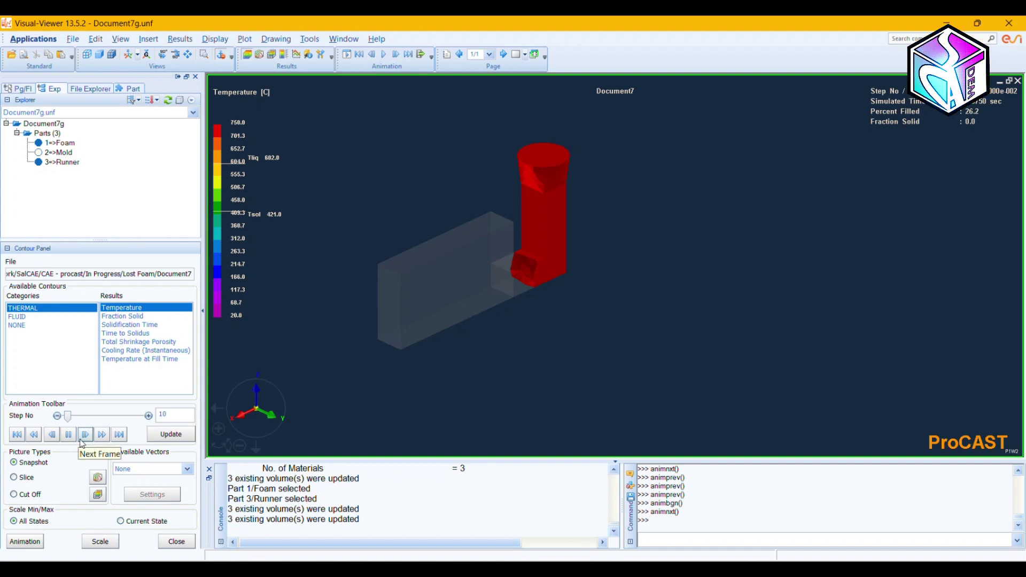
- Examine the metal front by stepping the temperature result forward frame by frame from step 10 through the filling sequence and back to its start
{"action": "left_click", "coordinate": [83, 437]}
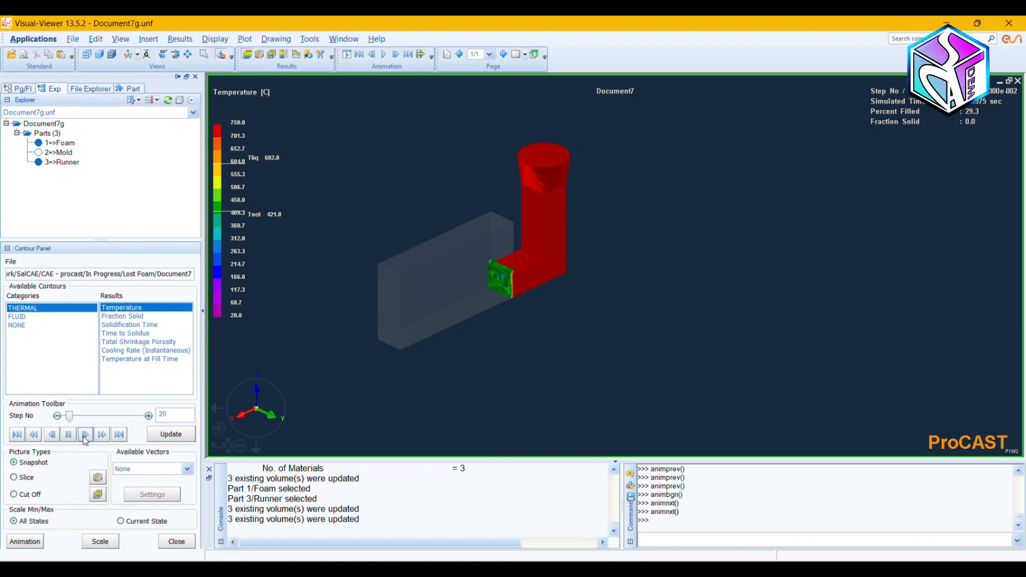
{"action": "left_click", "coordinate": [84, 437]}
{"action": "left_click", "coordinate": [84, 437]}
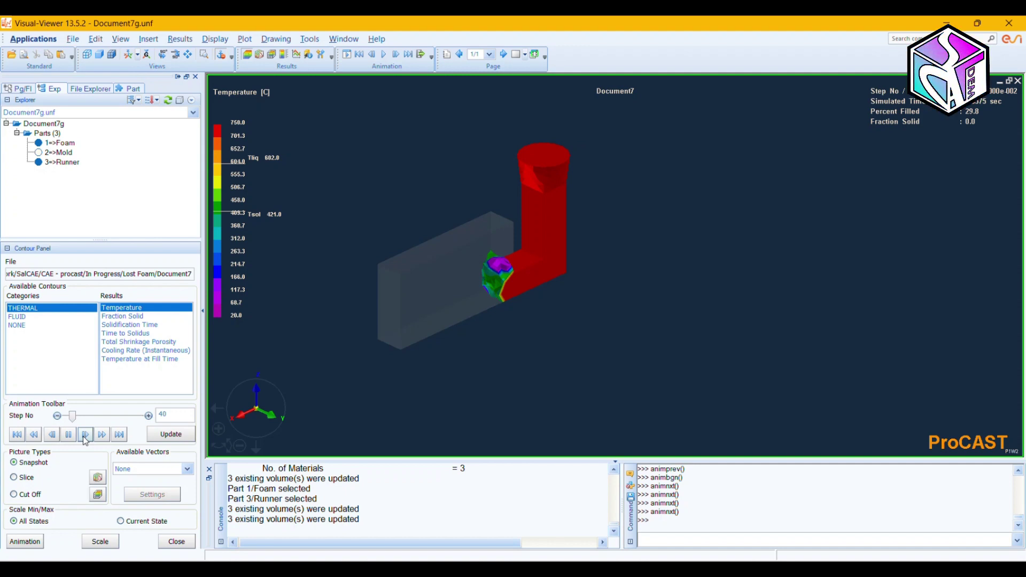
{"action": "left_click", "coordinate": [85, 435]}
{"action": "left_click", "coordinate": [85, 438]}
{"action": "left_click", "coordinate": [85, 439]}
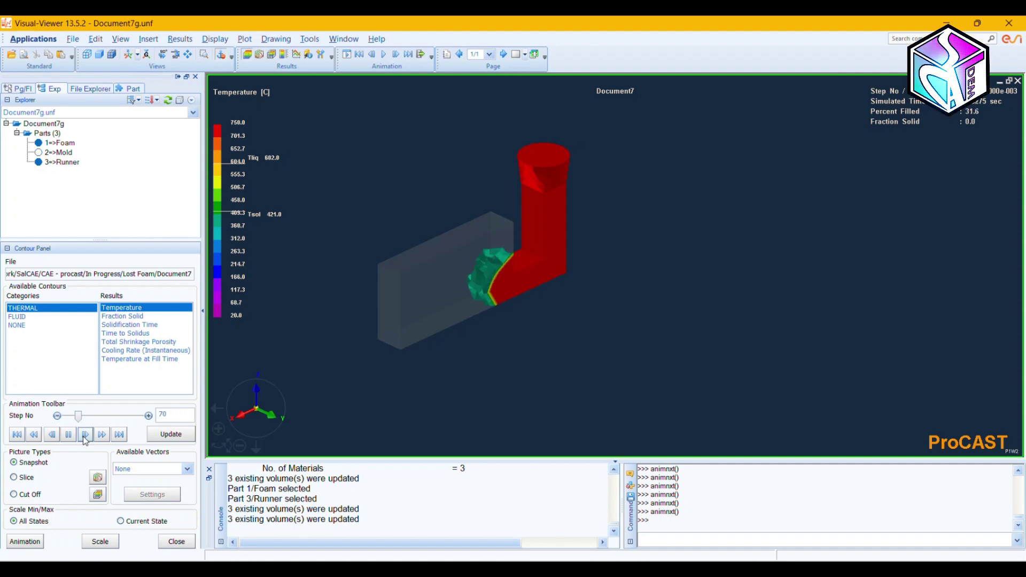
{"action": "left_click", "coordinate": [85, 438]}
{"action": "left_click", "coordinate": [85, 439]}
{"action": "left_click", "coordinate": [85, 439]}
{"action": "left_click", "coordinate": [85, 435]}
{"action": "left_click", "coordinate": [85, 436]}
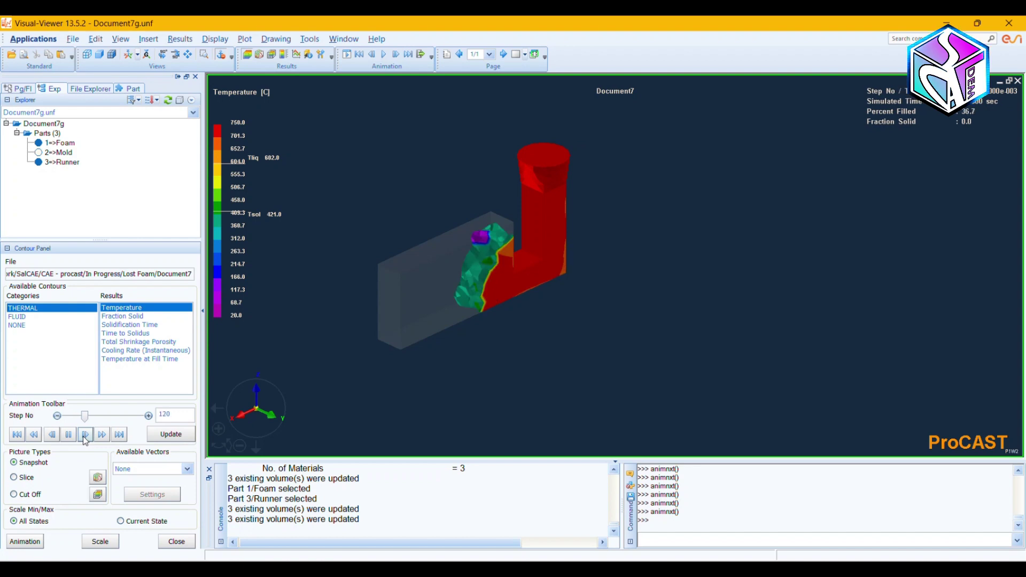
{"action": "left_click", "coordinate": [85, 435]}
{"action": "left_click", "coordinate": [85, 435]}
{"action": "left_click", "coordinate": [85, 435]}
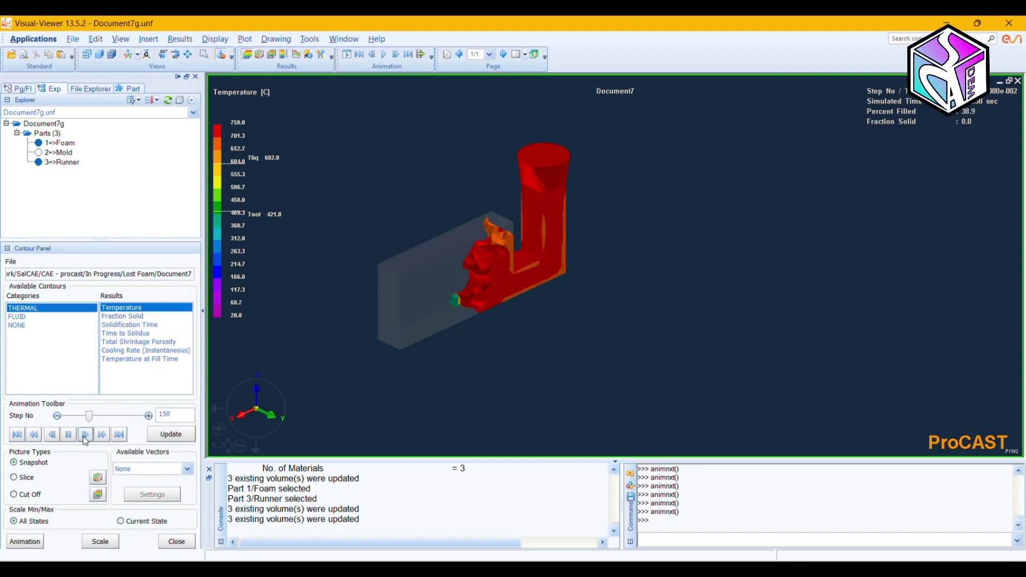
{"action": "left_click", "coordinate": [85, 435]}
{"action": "left_click", "coordinate": [85, 435]}
{"action": "left_click", "coordinate": [85, 435]}
{"action": "left_click", "coordinate": [85, 435]}
{"action": "left_click", "coordinate": [85, 435]}
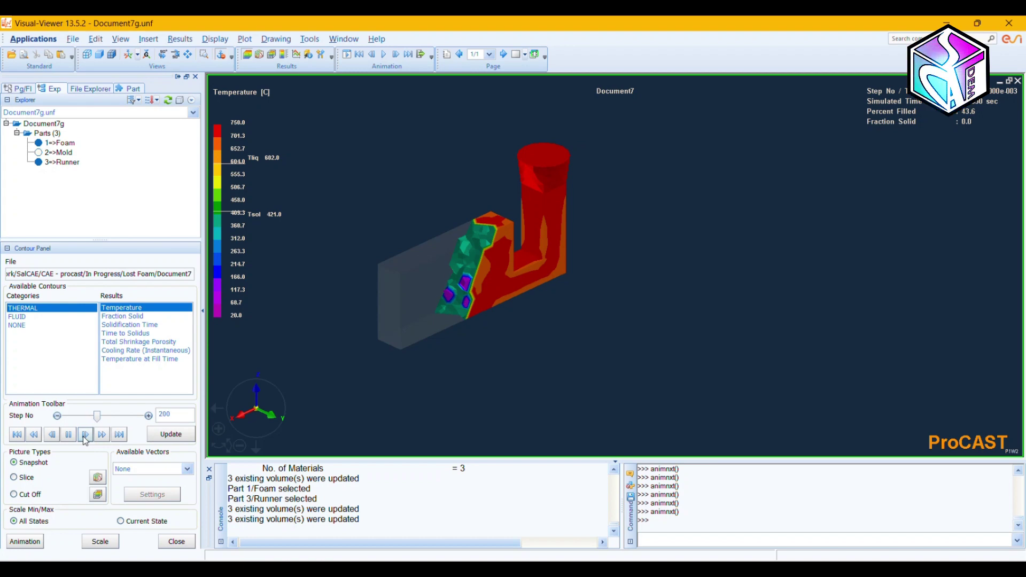
{"action": "left_click", "coordinate": [85, 435]}
{"action": "left_click", "coordinate": [85, 436]}
{"action": "left_click", "coordinate": [85, 435]}
{"action": "left_click", "coordinate": [85, 435]}
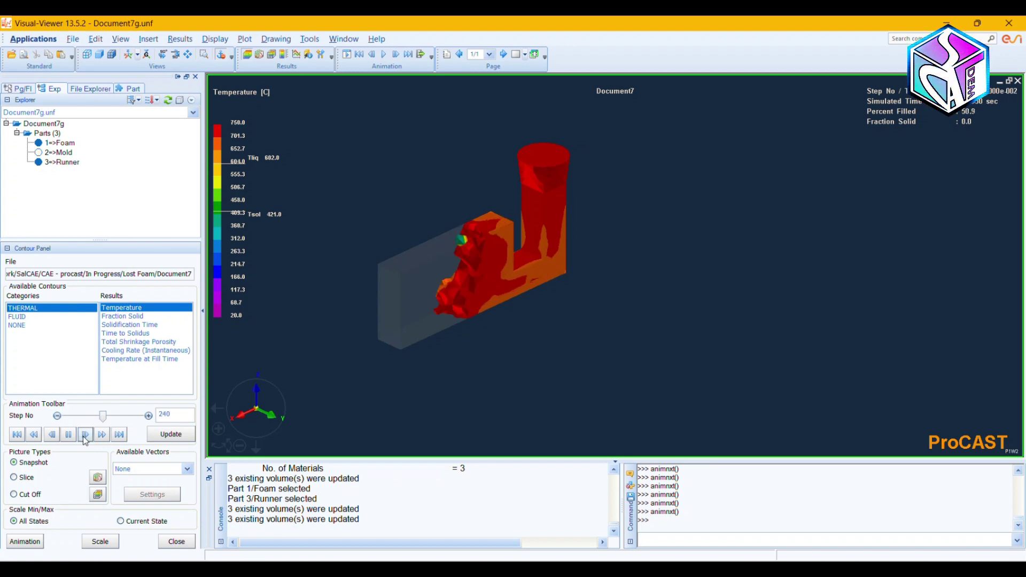
{"action": "left_click", "coordinate": [85, 436]}
{"action": "left_click", "coordinate": [85, 435]}
{"action": "left_click", "coordinate": [85, 435]}
{"action": "left_click", "coordinate": [85, 436]}
{"action": "left_click", "coordinate": [85, 435]}
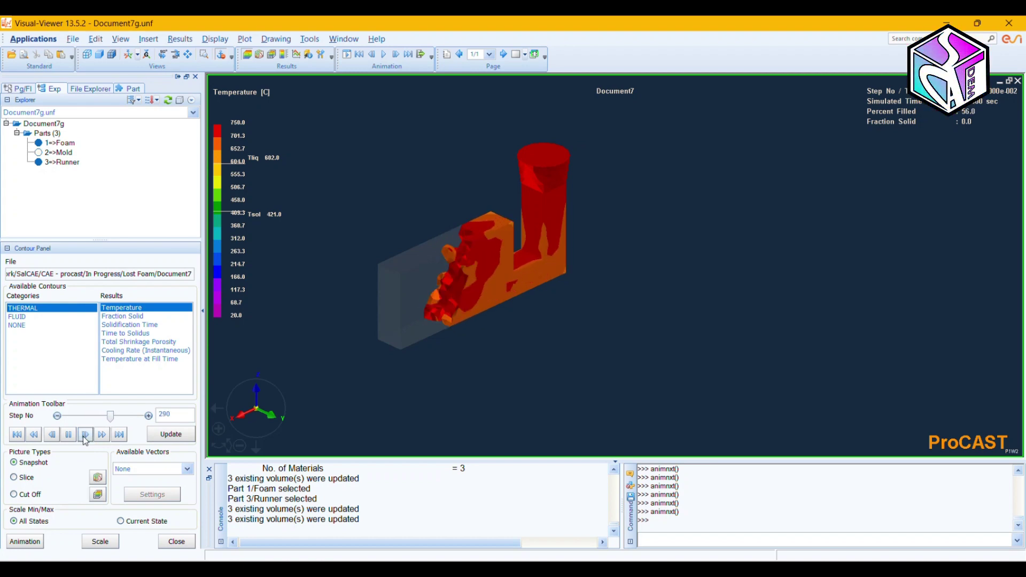
{"action": "left_click", "coordinate": [85, 435]}
{"action": "left_click", "coordinate": [85, 435]}
{"action": "left_click", "coordinate": [84, 437]}
{"action": "left_click", "coordinate": [83, 437]}
{"action": "left_click", "coordinate": [83, 437]}
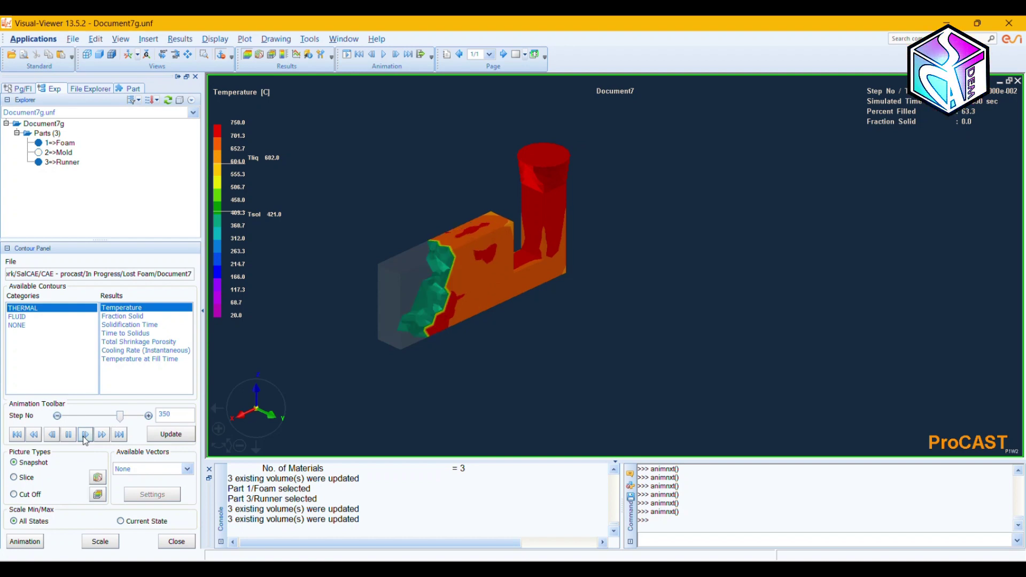
{"action": "left_click", "coordinate": [83, 437]}
{"action": "left_click", "coordinate": [84, 437]}
{"action": "left_click", "coordinate": [84, 437]}
{"action": "left_click", "coordinate": [84, 436]}
{"action": "left_click", "coordinate": [84, 435]}
{"action": "left_click", "coordinate": [83, 436]}
{"action": "left_click", "coordinate": [83, 436]}
{"action": "left_click", "coordinate": [83, 435]}
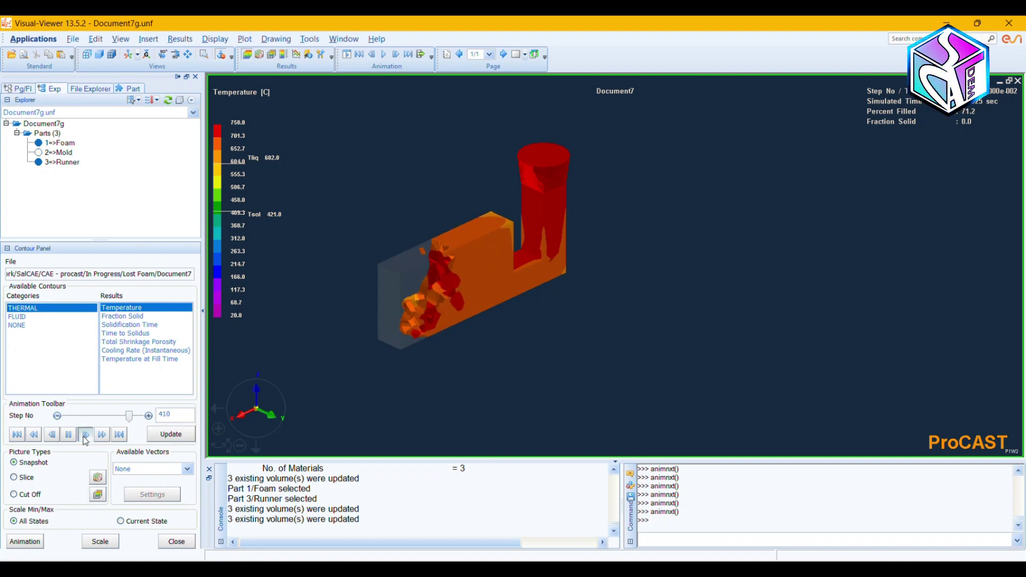
{"action": "left_click", "coordinate": [83, 435]}
{"action": "left_click", "coordinate": [83, 436]}
{"action": "left_click", "coordinate": [84, 435]}
{"action": "left_click", "coordinate": [84, 435]}
{"action": "left_click", "coordinate": [83, 436]}
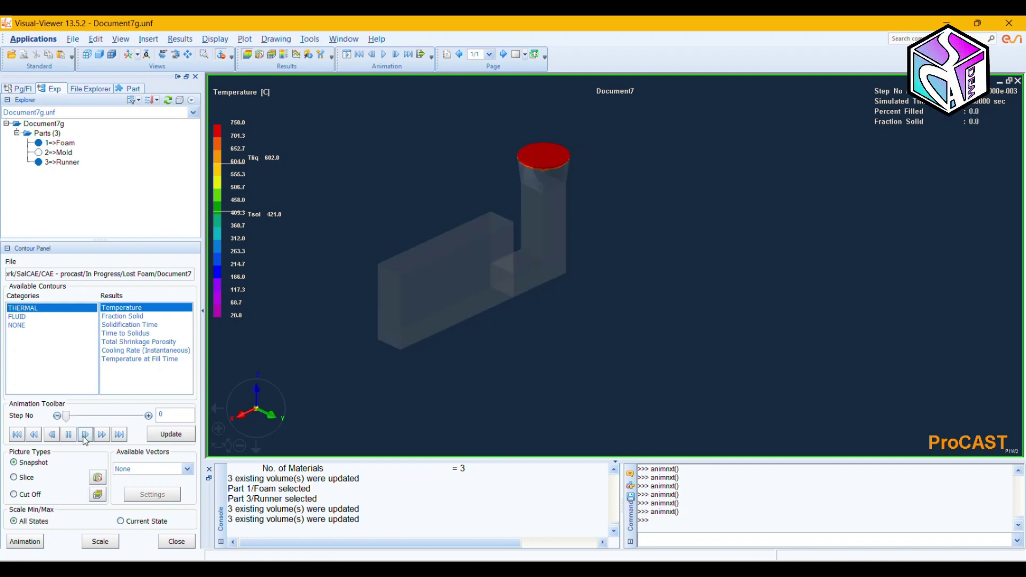
{"action": "left_click", "coordinate": [84, 435]}
- Update the results from the solver and show the temperature contour at the last available frame, step 480
{"action": "left_click", "coordinate": [171, 434]}
{"action": "left_click", "coordinate": [121, 435]}
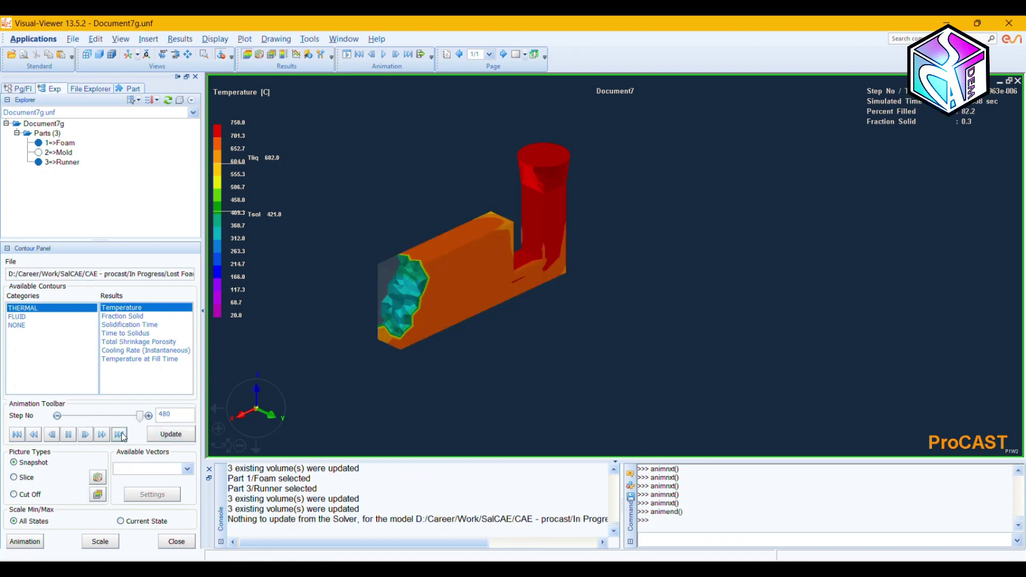
{"action": "left_click", "coordinate": [161, 439]}
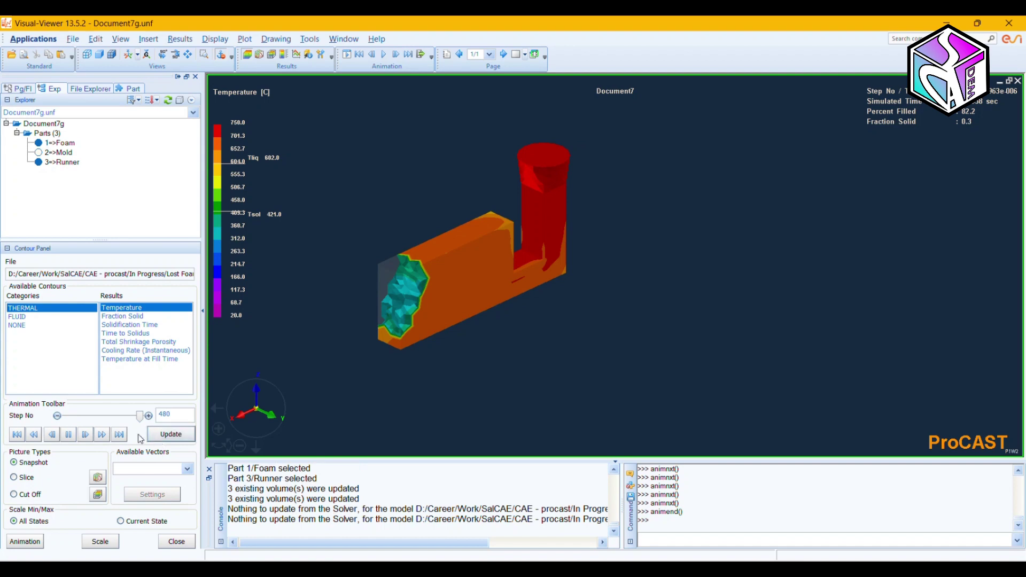
{"action": "left_click", "coordinate": [120, 435]}
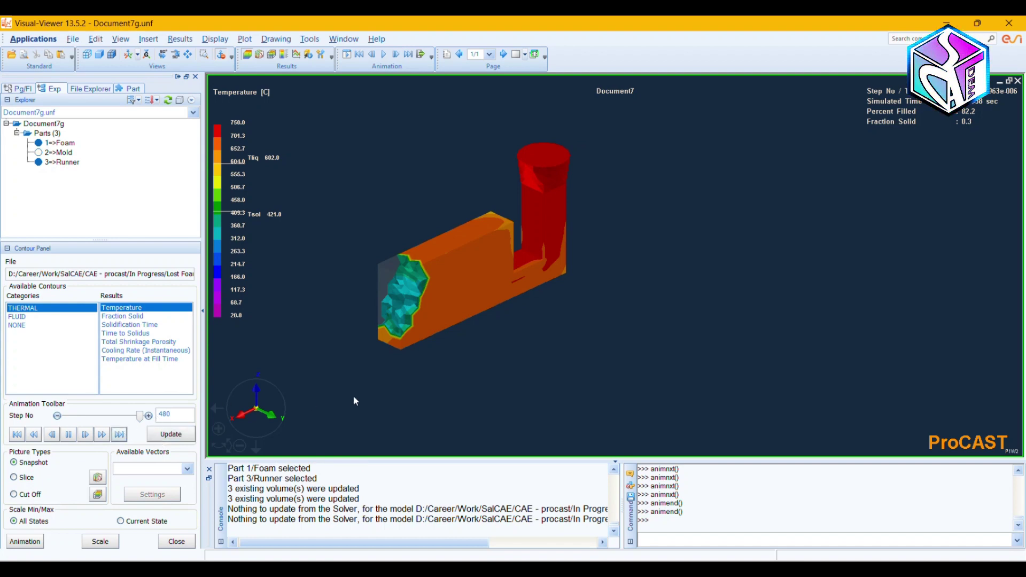
{"action": "middle_click_drag", "start_coordinate": [387, 371], "coordinate": [419, 380]}
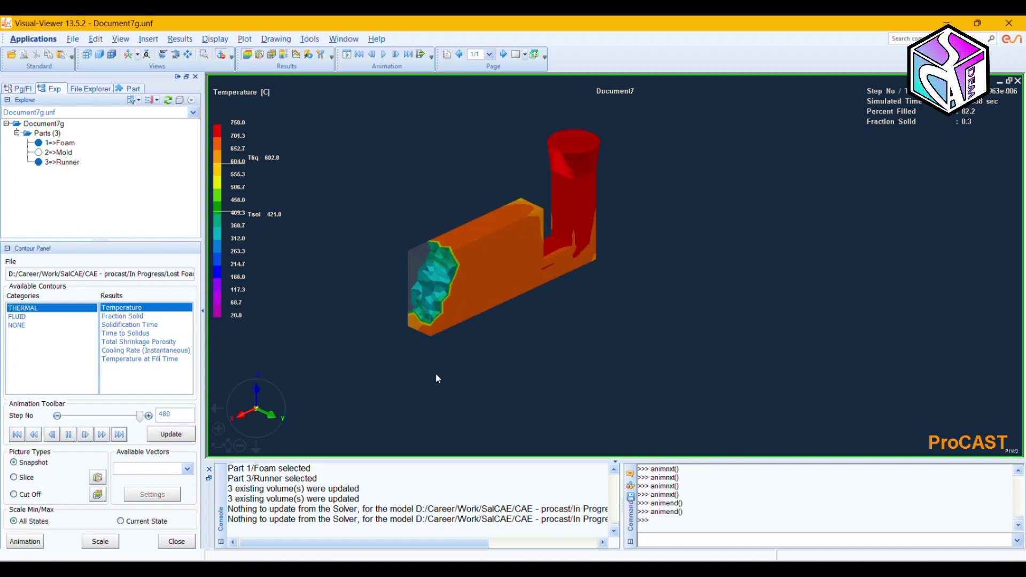